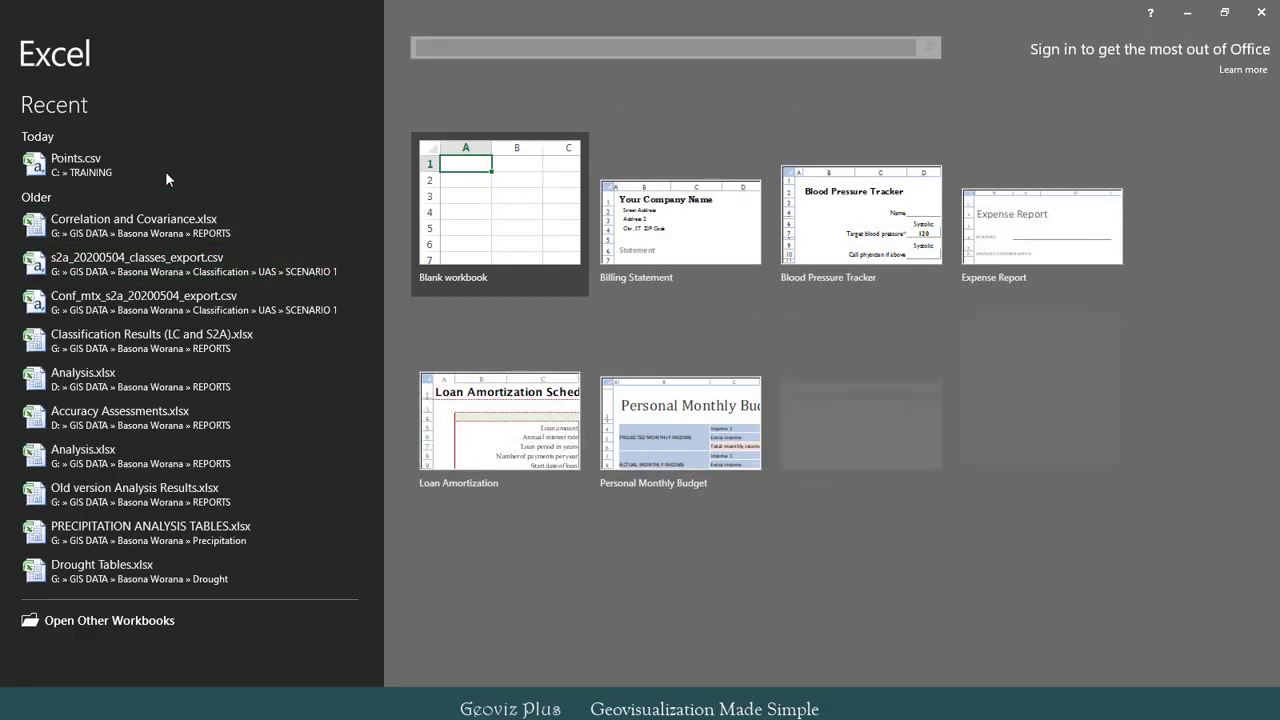
# Open Points.csv from Excel's recent files, showing its 14 ID, POINT_X, POINT_Y rows.
pyautogui.click(166, 172)
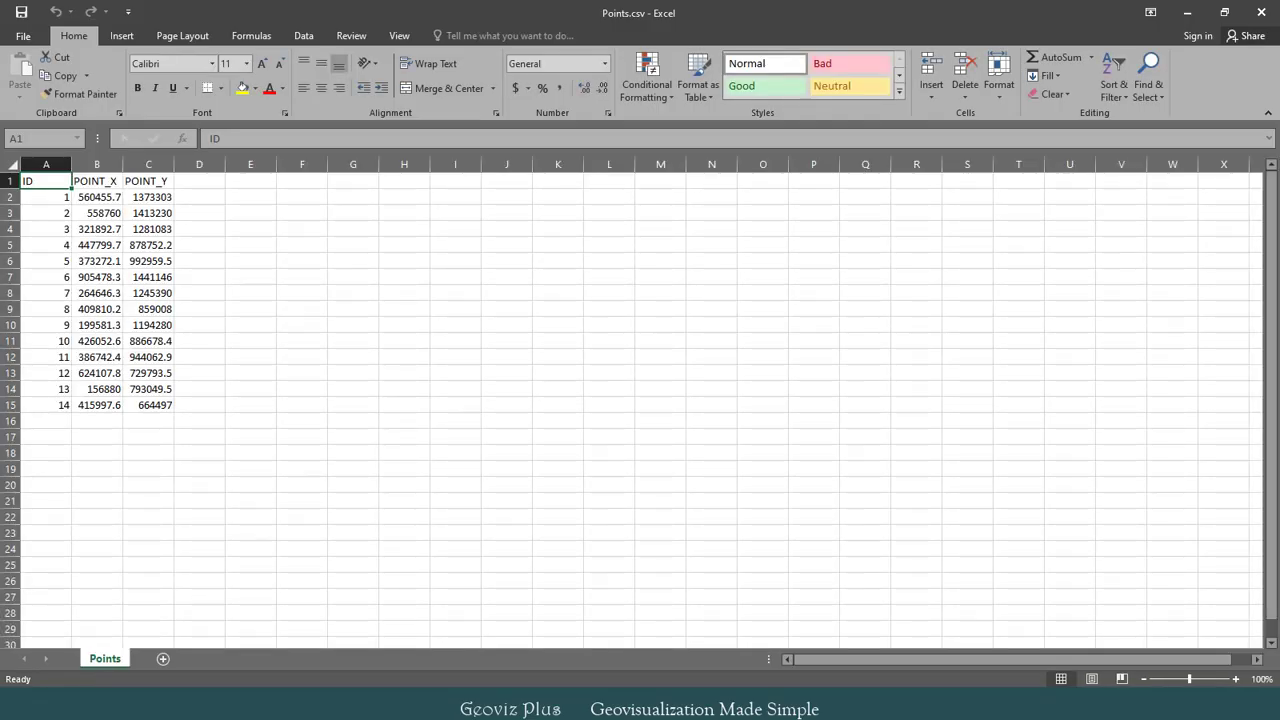
# Show the TRAINING folder as extra large icons and reopen Points.csv in Excel.
pyautogui.click(117, 604)
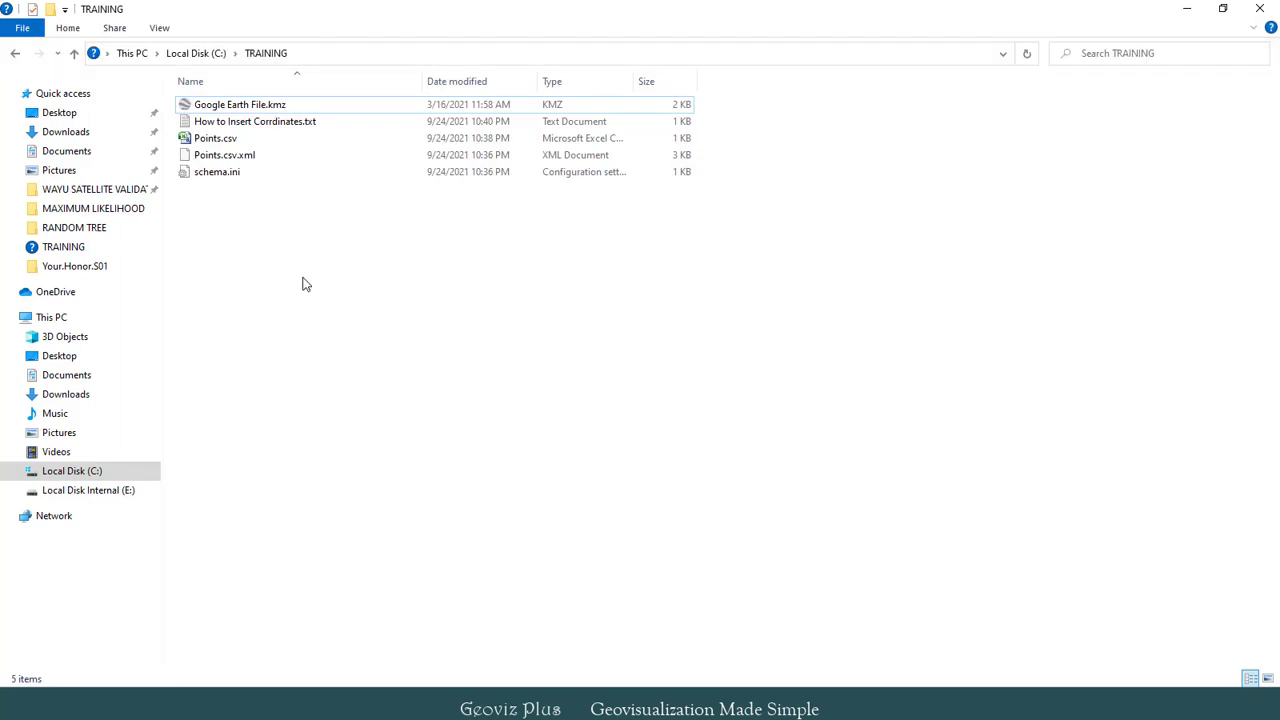
pyautogui.click(329, 137)
pyautogui.rightClick(338, 220)
pyautogui.click(565, 232)
pyautogui.click(736, 242)
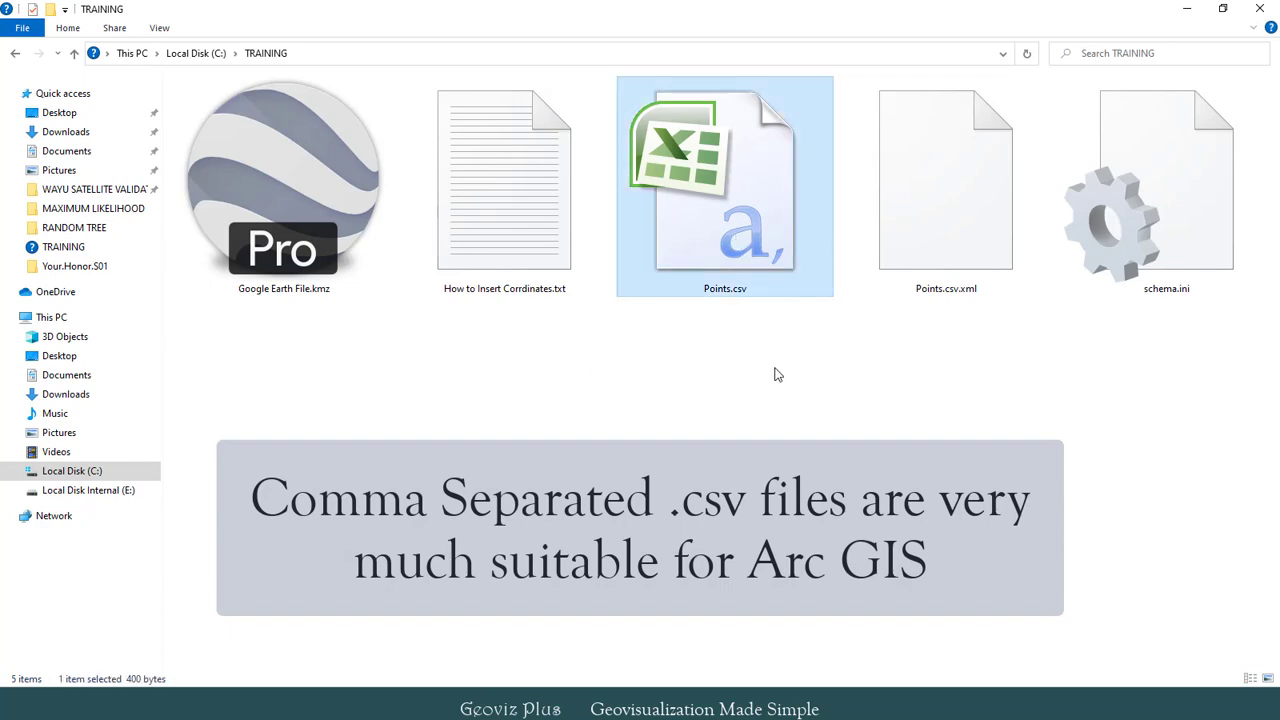
pyautogui.doubleClick(766, 264)
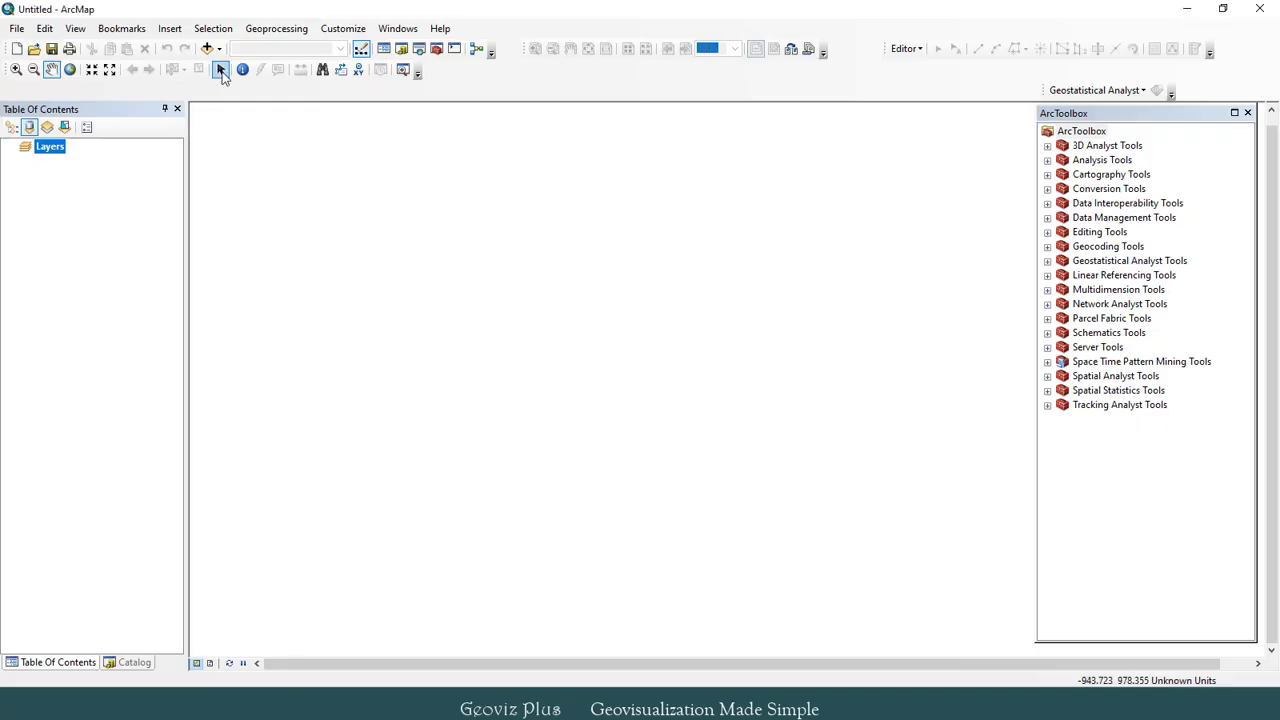
# Add the Points.csv table to the ArcMap map with Add Data.
pyautogui.click(207, 48)
pyautogui.click(486, 284)
pyautogui.doubleClick(486, 284)
# Plot the table as an XY events layer with X = POINT_X and Y = POINT_Y.
pyautogui.rightClick(92, 177)
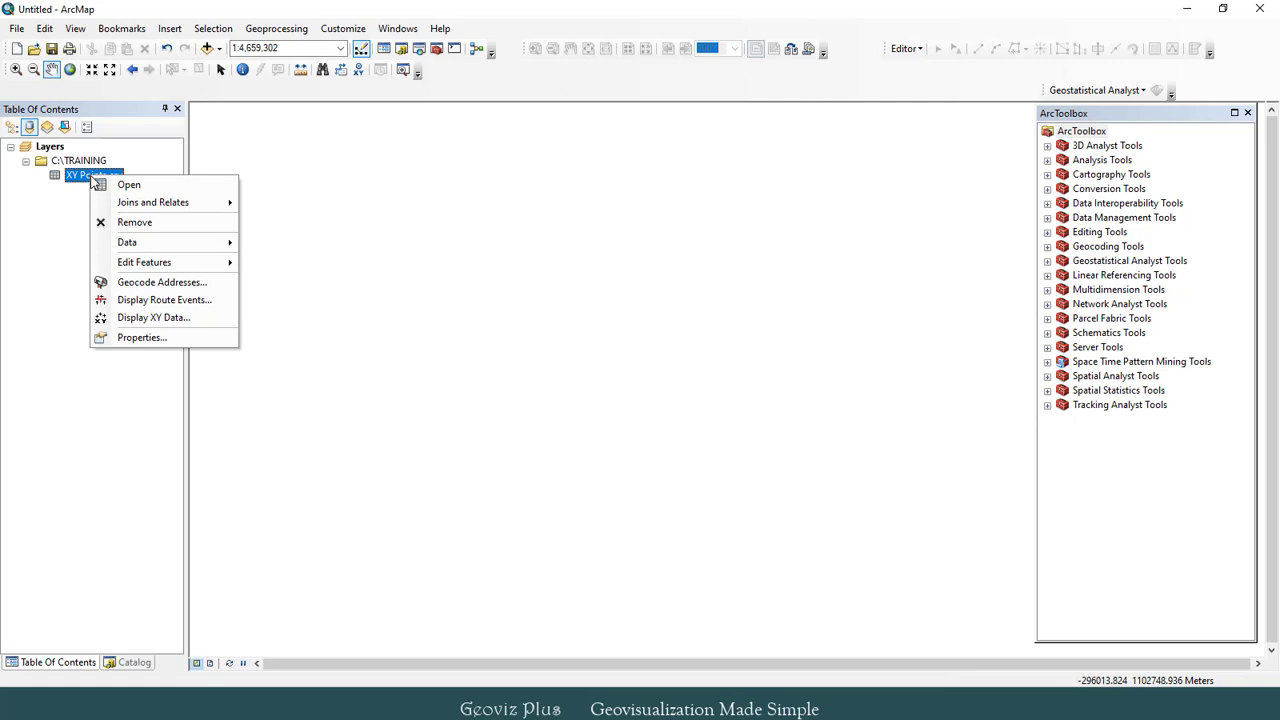
pyautogui.click(155, 318)
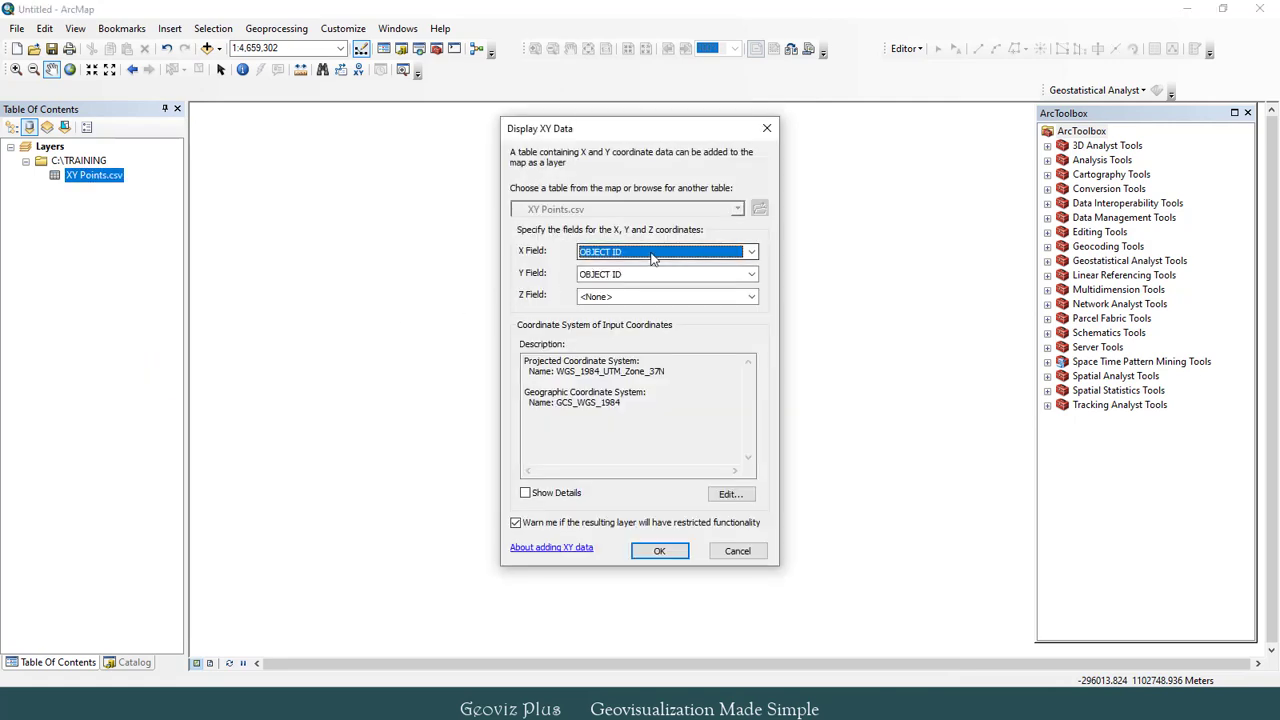
pyautogui.click(652, 258)
pyautogui.click(638, 278)
pyautogui.click(630, 309)
pyautogui.click(659, 551)
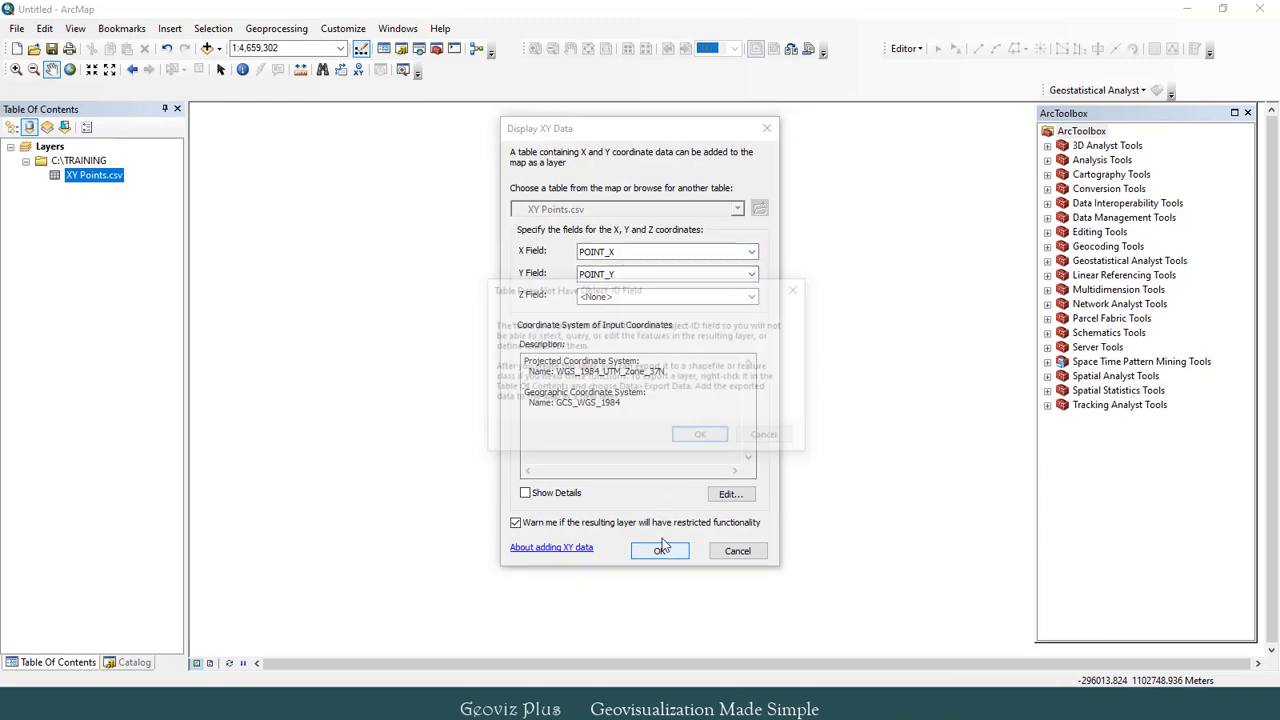
pyautogui.click(703, 439)
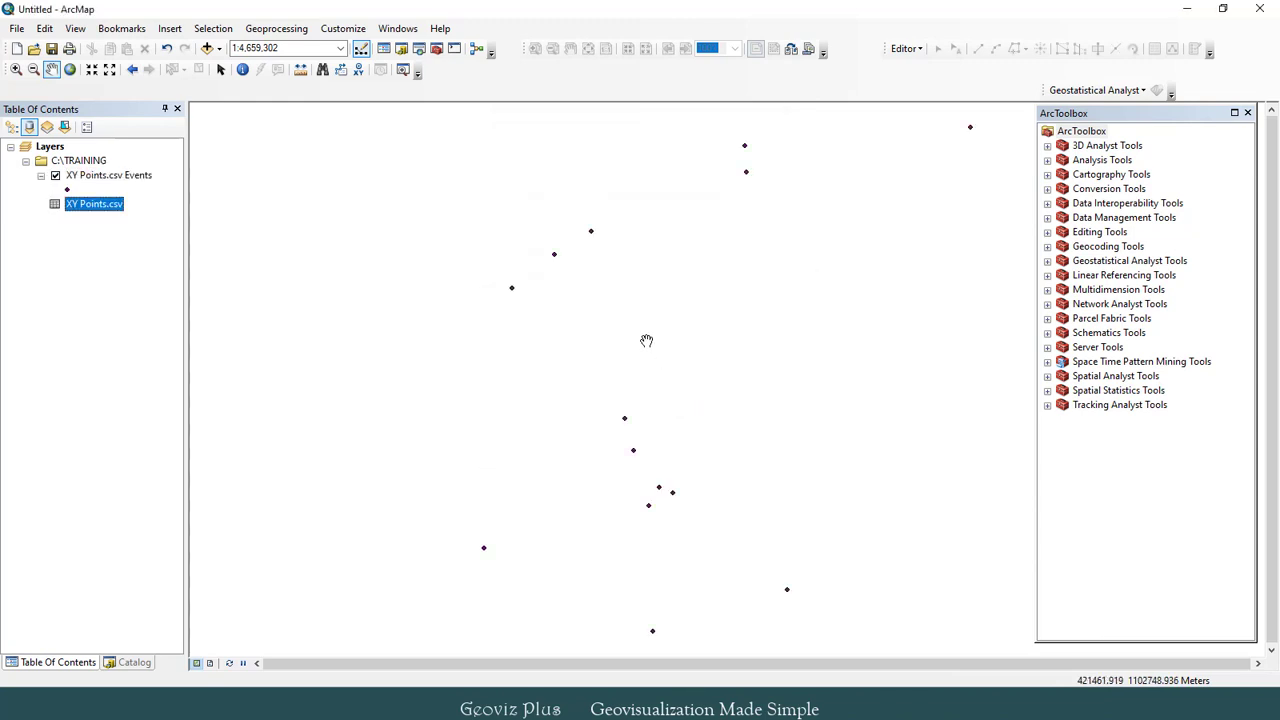
# Enlarge the events point symbol to size 9 and recentre the map on the points.
pyautogui.click(67, 191)
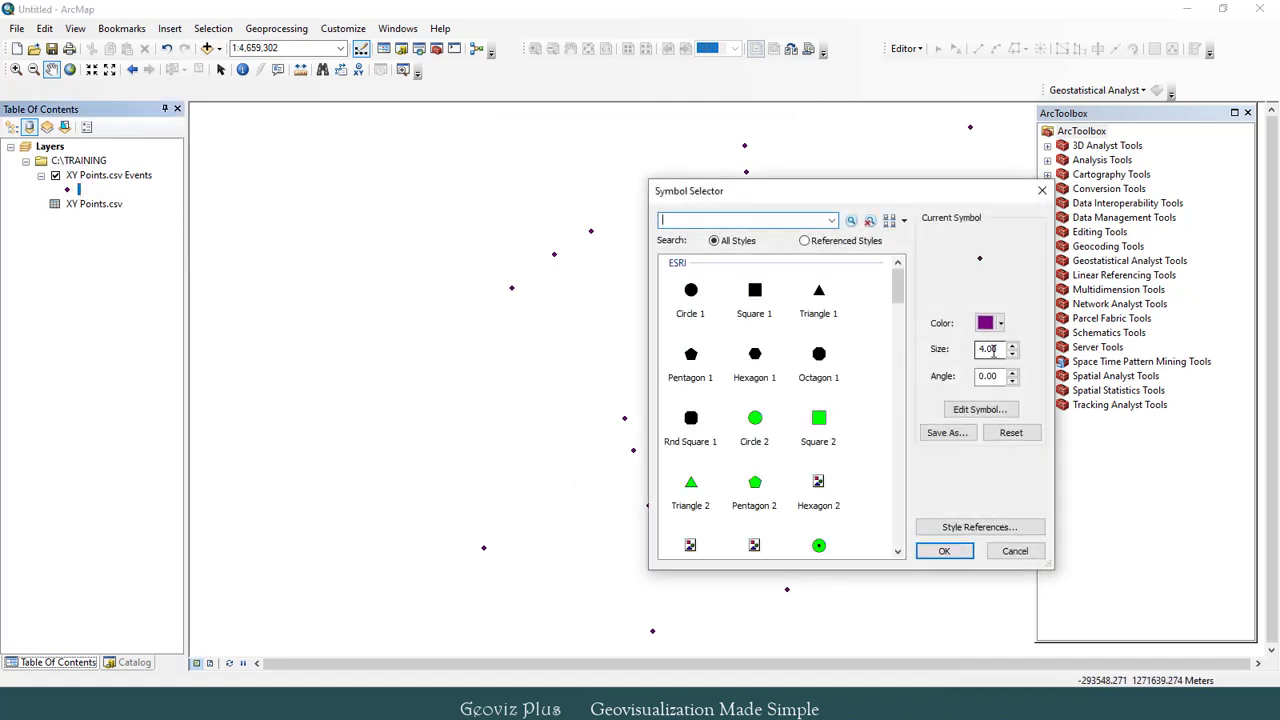
pyautogui.moveTo(998, 348); pyautogui.dragTo(970, 344)
pyautogui.write('9')
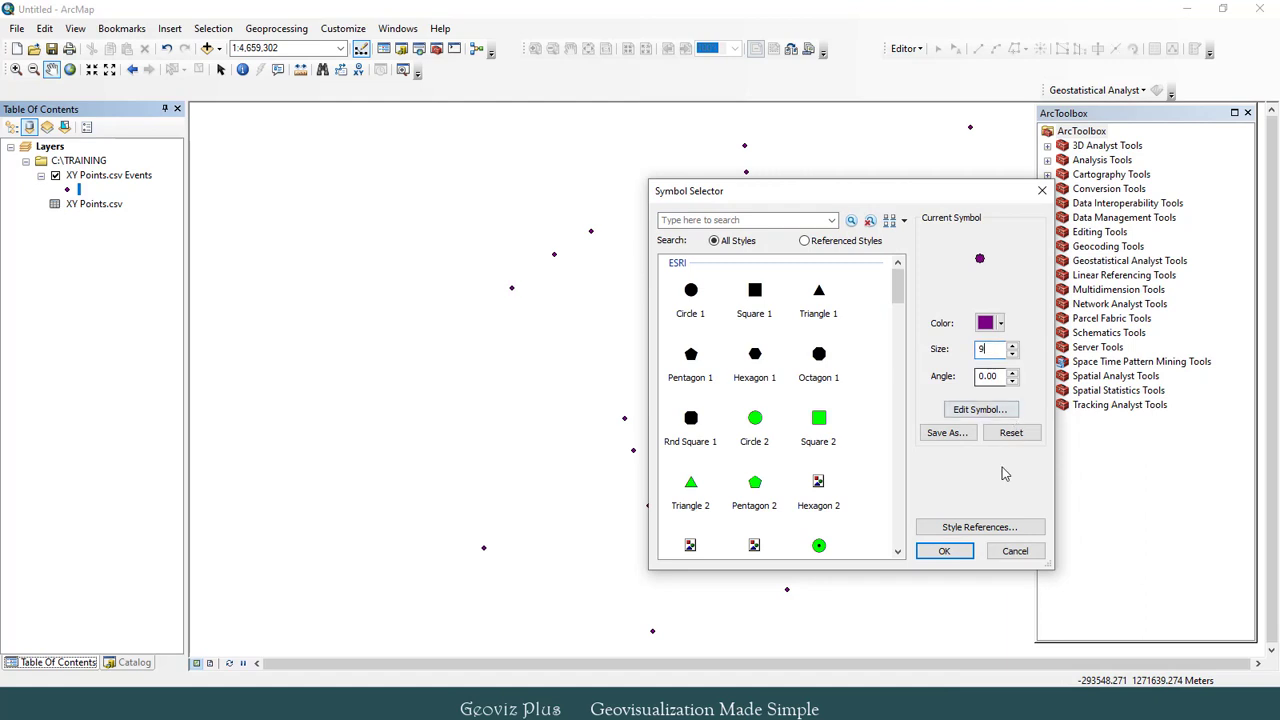
pyautogui.click(944, 551)
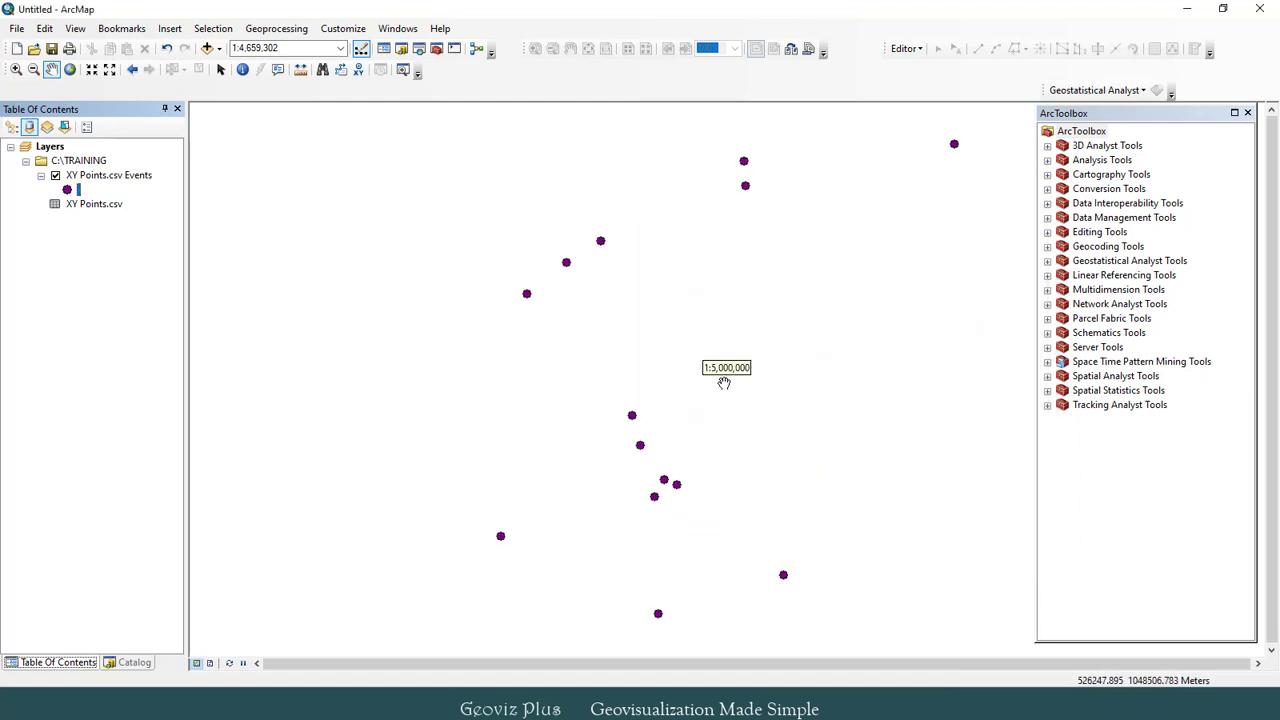
pyautogui.scroll(-1, 724, 380)
pyautogui.scroll(-2, 703, 345)
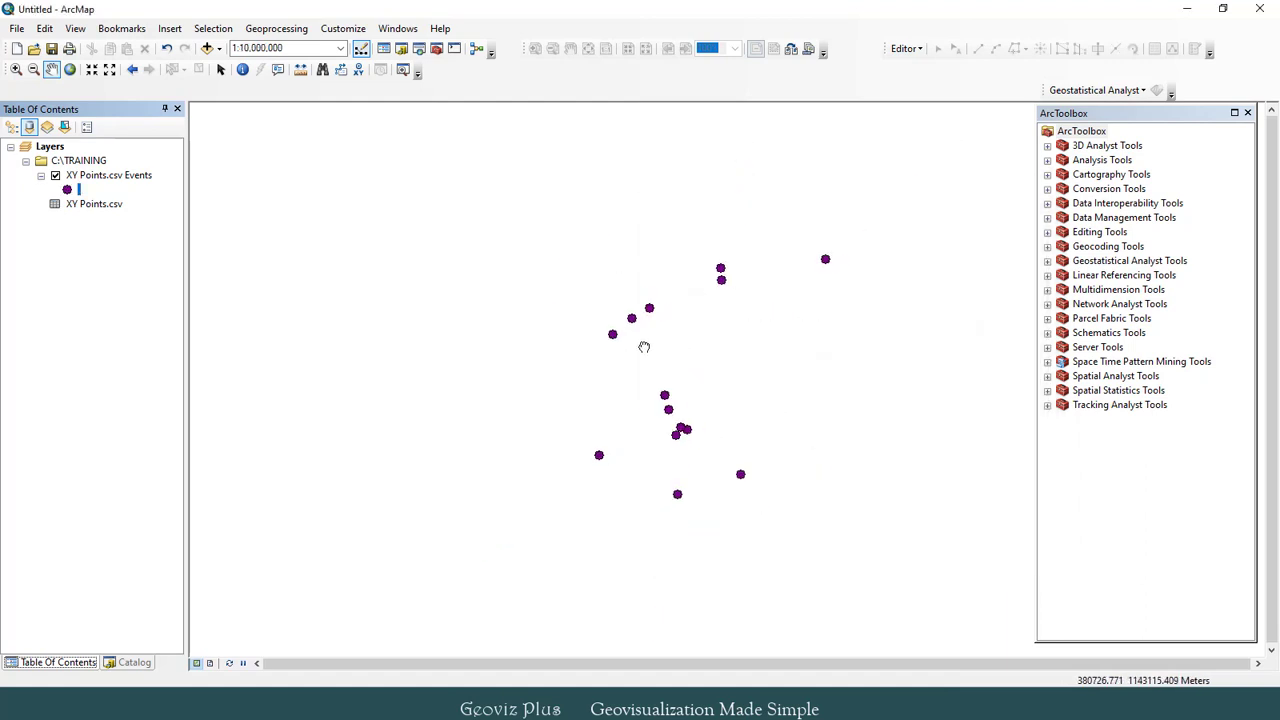
pyautogui.scroll(2, 630, 340)
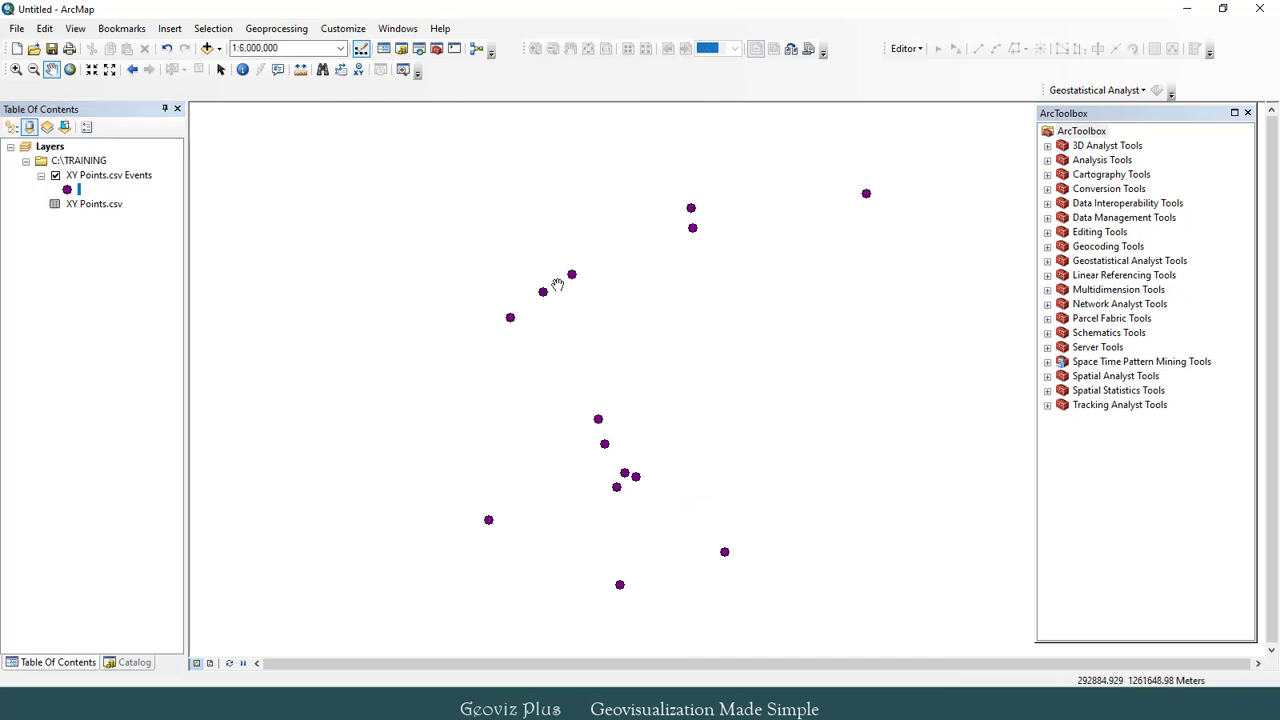
pyautogui.moveTo(560, 285); pyautogui.dragTo(547, 264)
pyautogui.click(95, 193)
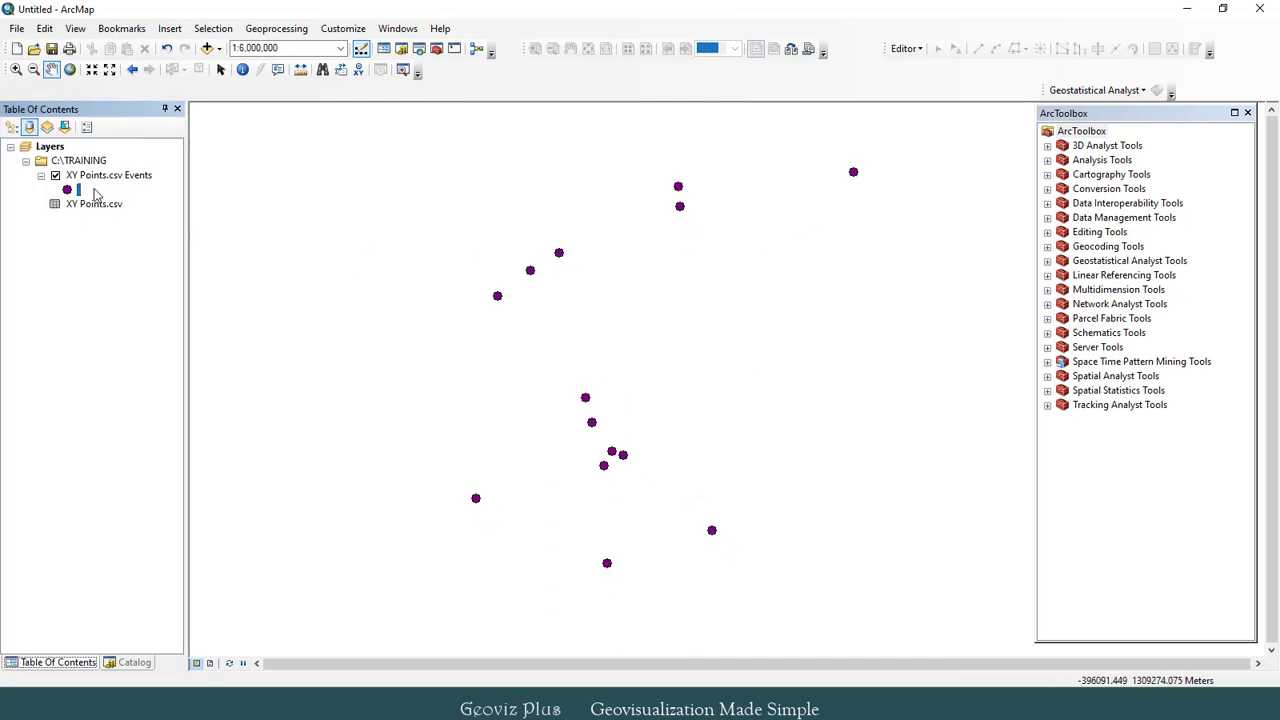
# Export the events layer to the XY Points Export shapefile and add it to the map.
pyautogui.rightClick(100, 176)
pyautogui.moveTo(134, 449)
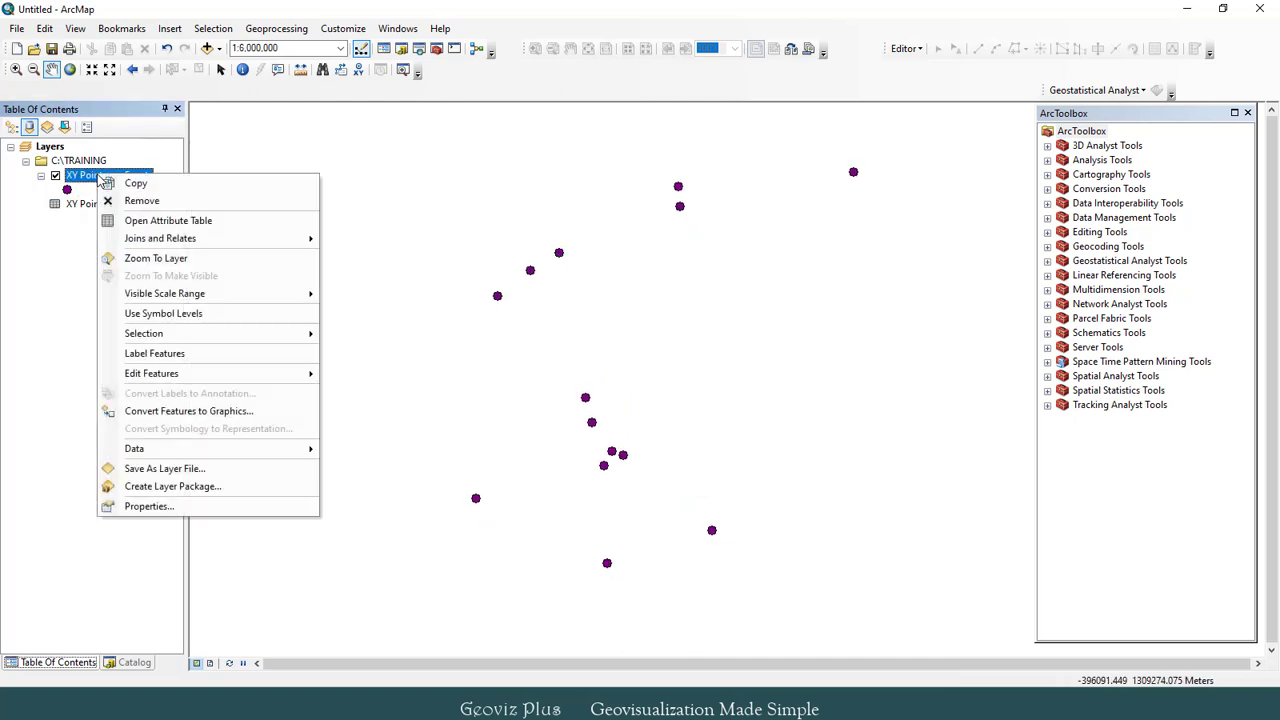
pyautogui.click(372, 467)
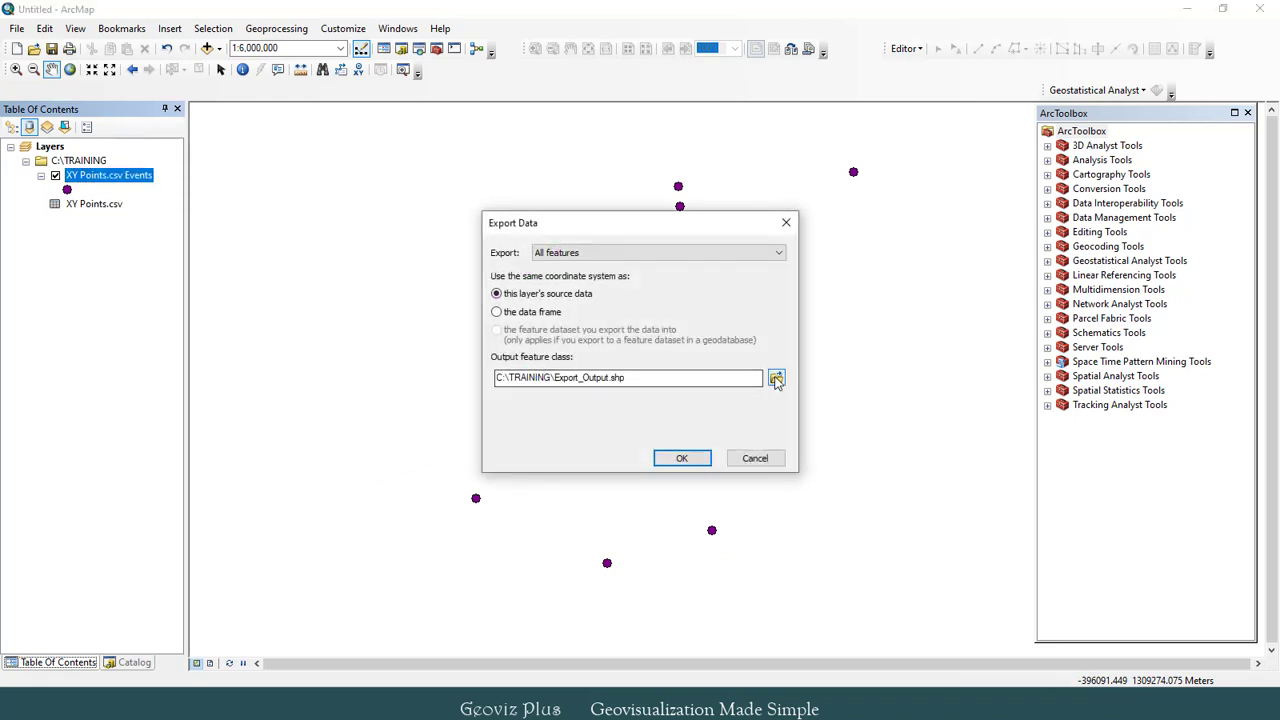
pyautogui.click(776, 378)
pyautogui.write('XY Points Expo')
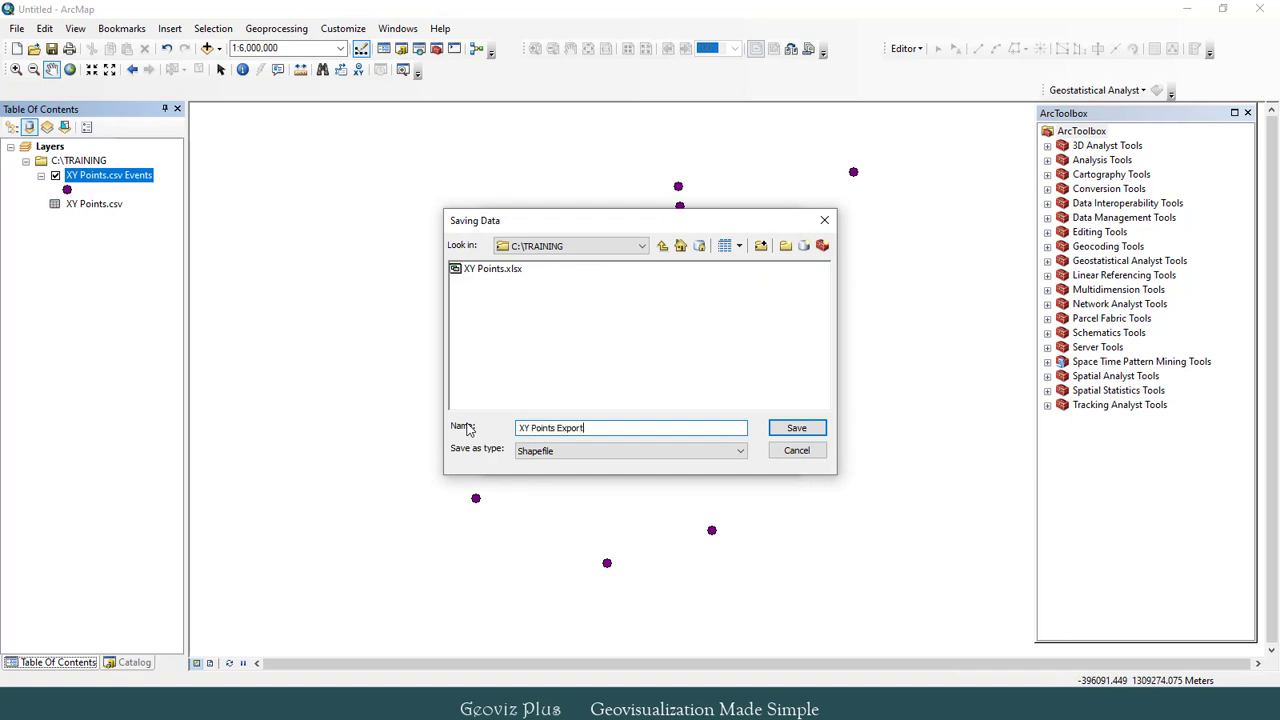
pyautogui.write('rt')
pyautogui.press('Return')
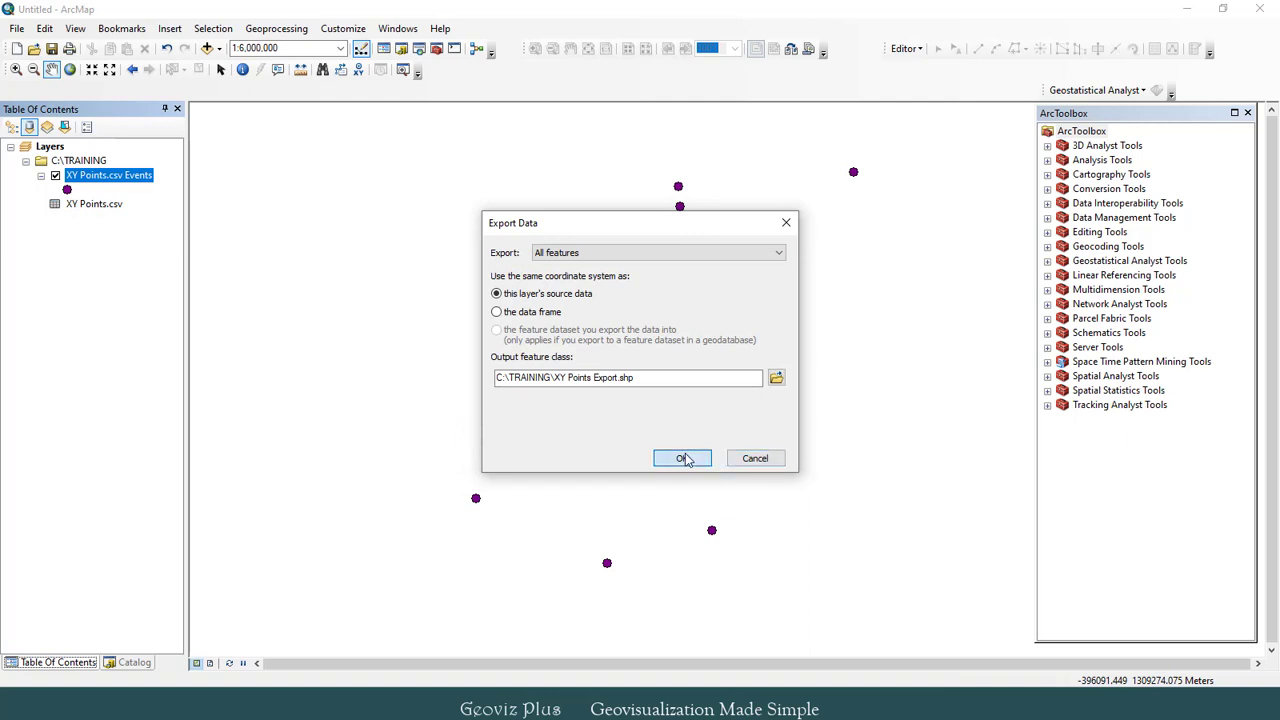
pyautogui.click(684, 458)
pyautogui.click(700, 409)
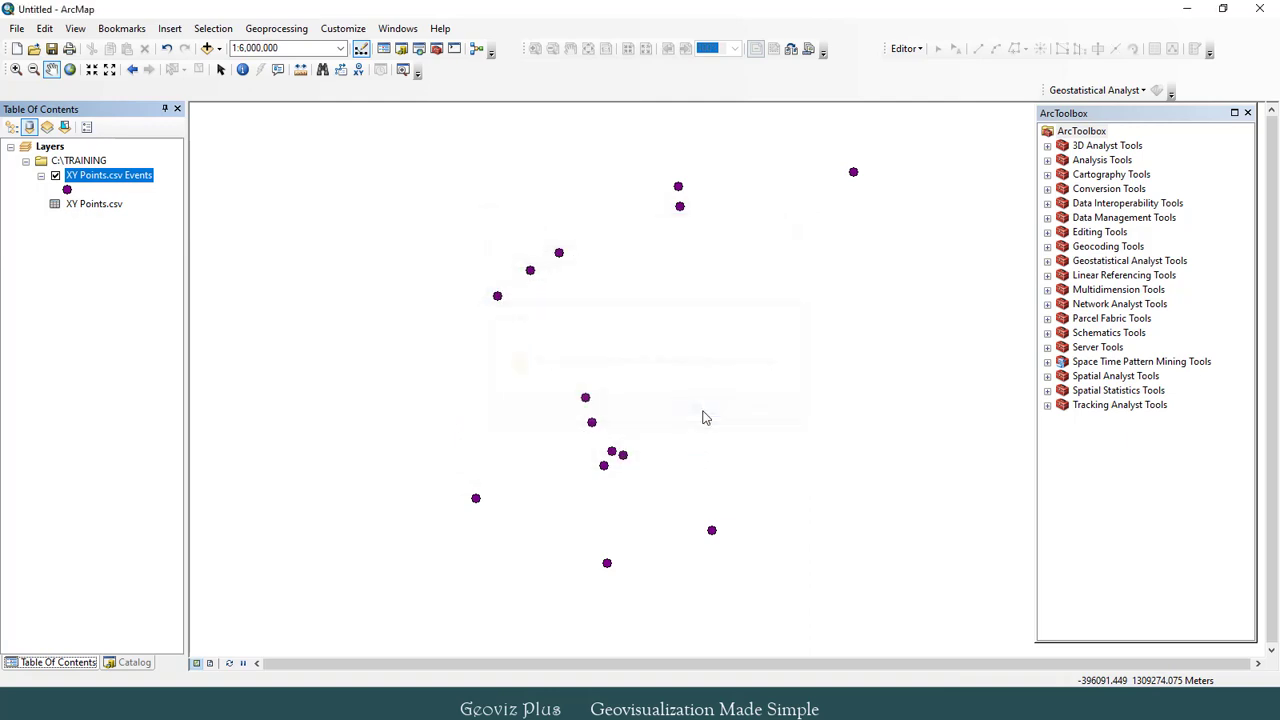
# Remove the original CSV layers and inspect the XY_Points_Export attribute table.
pyautogui.rightClick(84, 205)
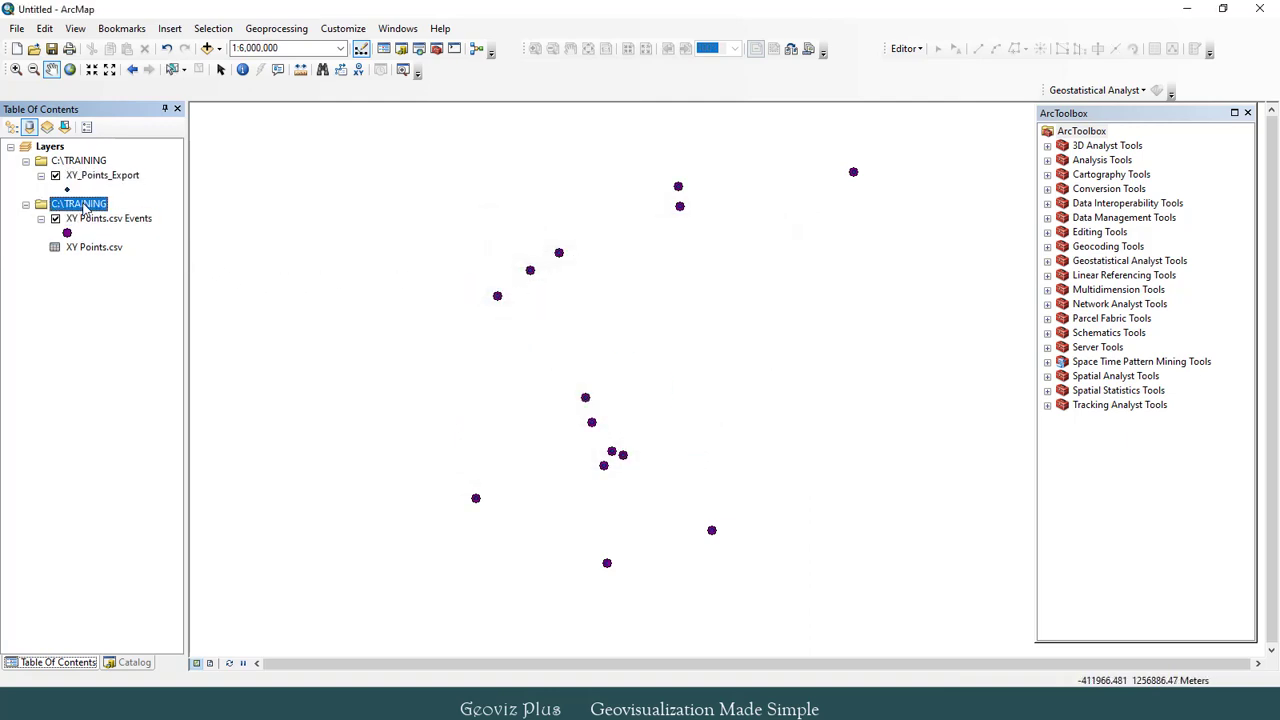
pyautogui.click(110, 210)
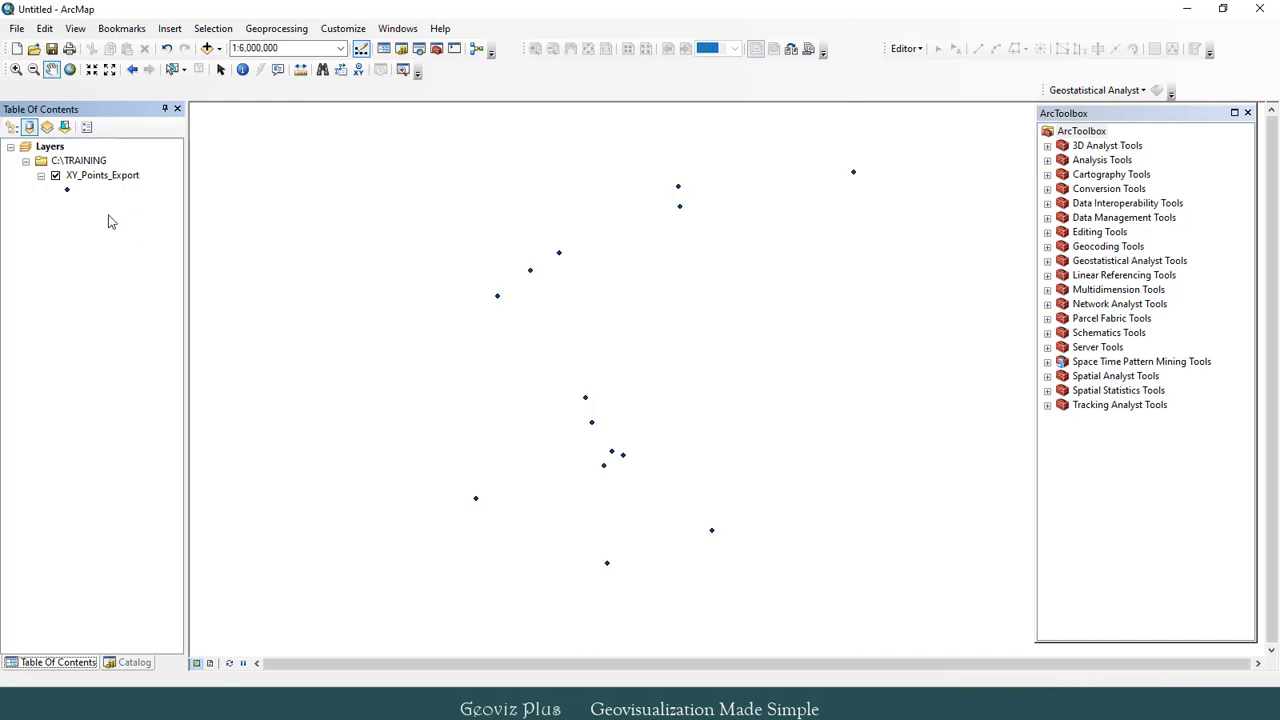
pyautogui.scroll(2, 611, 344)
pyautogui.click(102, 176)
pyautogui.rightClick(102, 176)
pyautogui.click(152, 221)
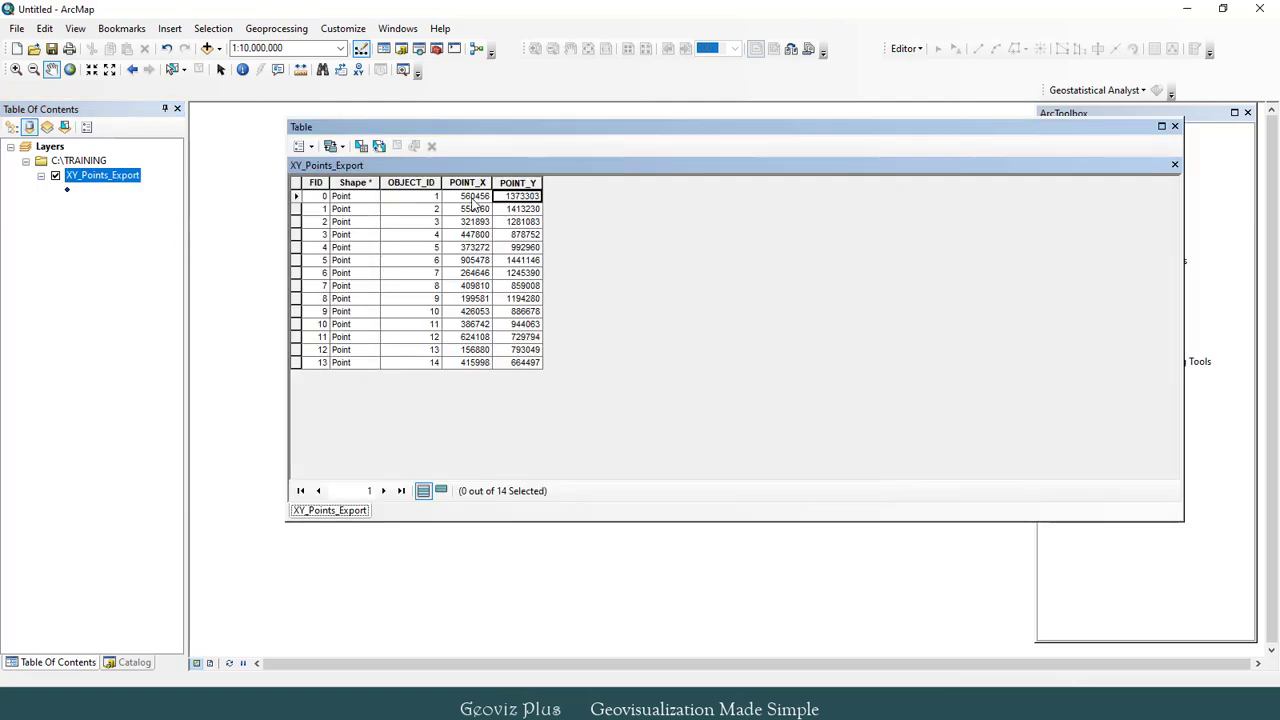
pyautogui.click(427, 198)
pyautogui.click(522, 199)
# Remove the XY_Points_Export layer and show the Draw toolbar over the map.
pyautogui.click(1176, 127)
pyautogui.press('Delete')
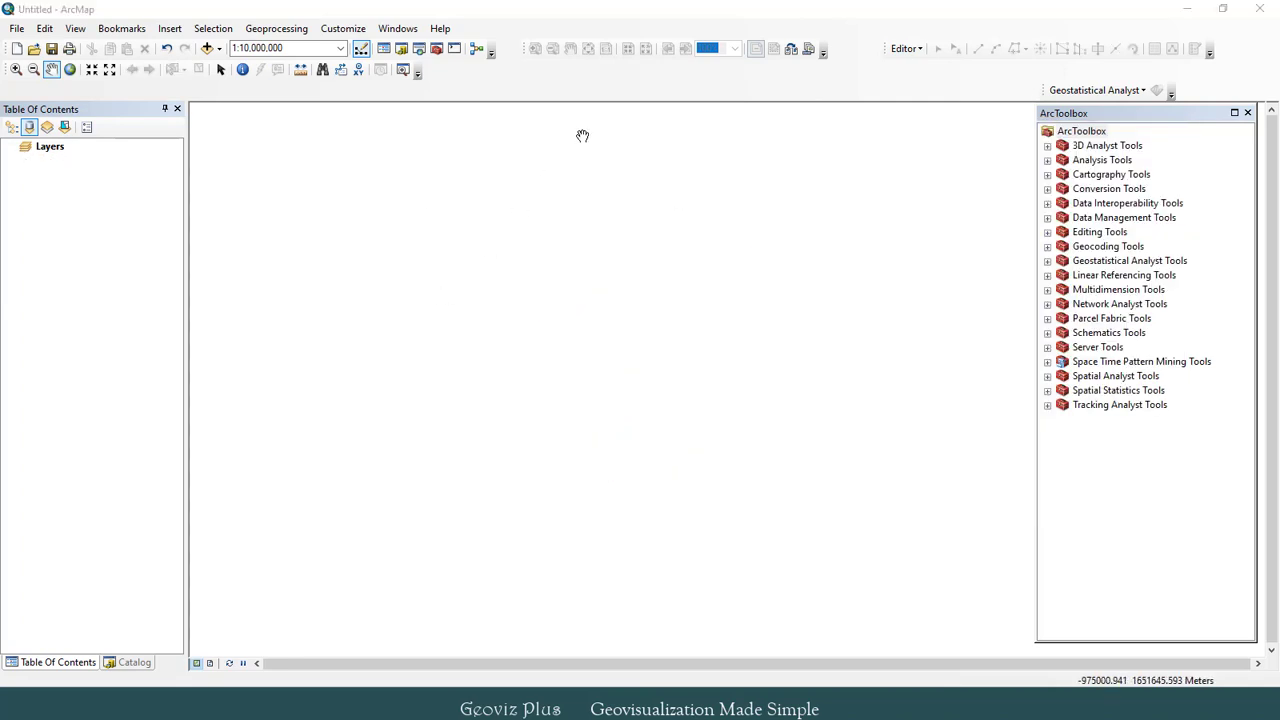
pyautogui.rightClick(630, 78)
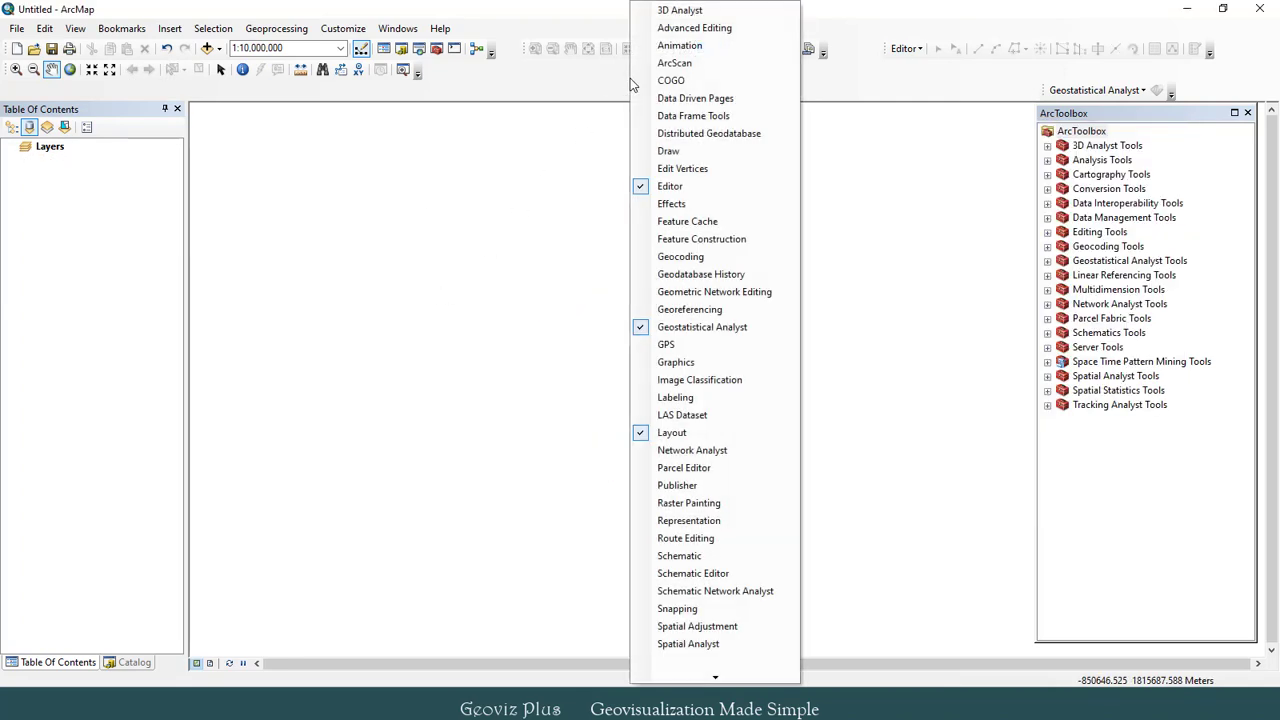
pyautogui.click(668, 151)
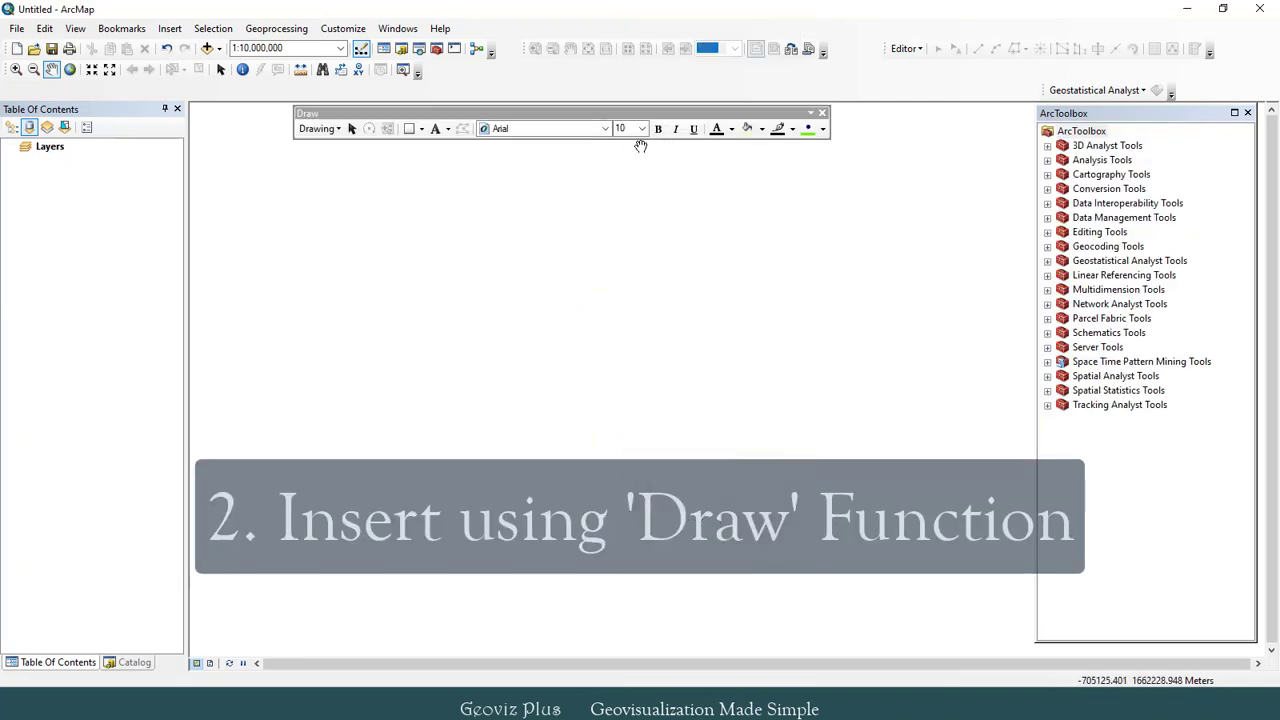
pyautogui.moveTo(686, 126); pyautogui.dragTo(624, 141)
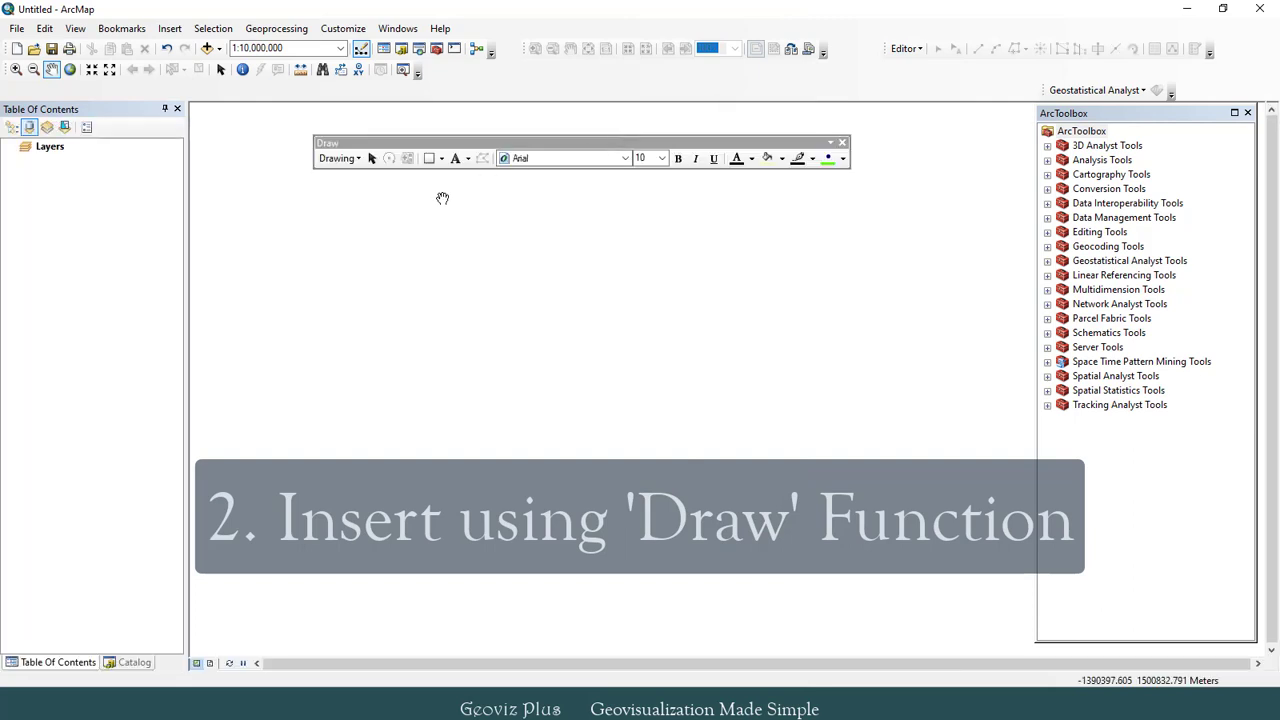
# Place a single point marker graphic on the blank map.
pyautogui.click(442, 160)
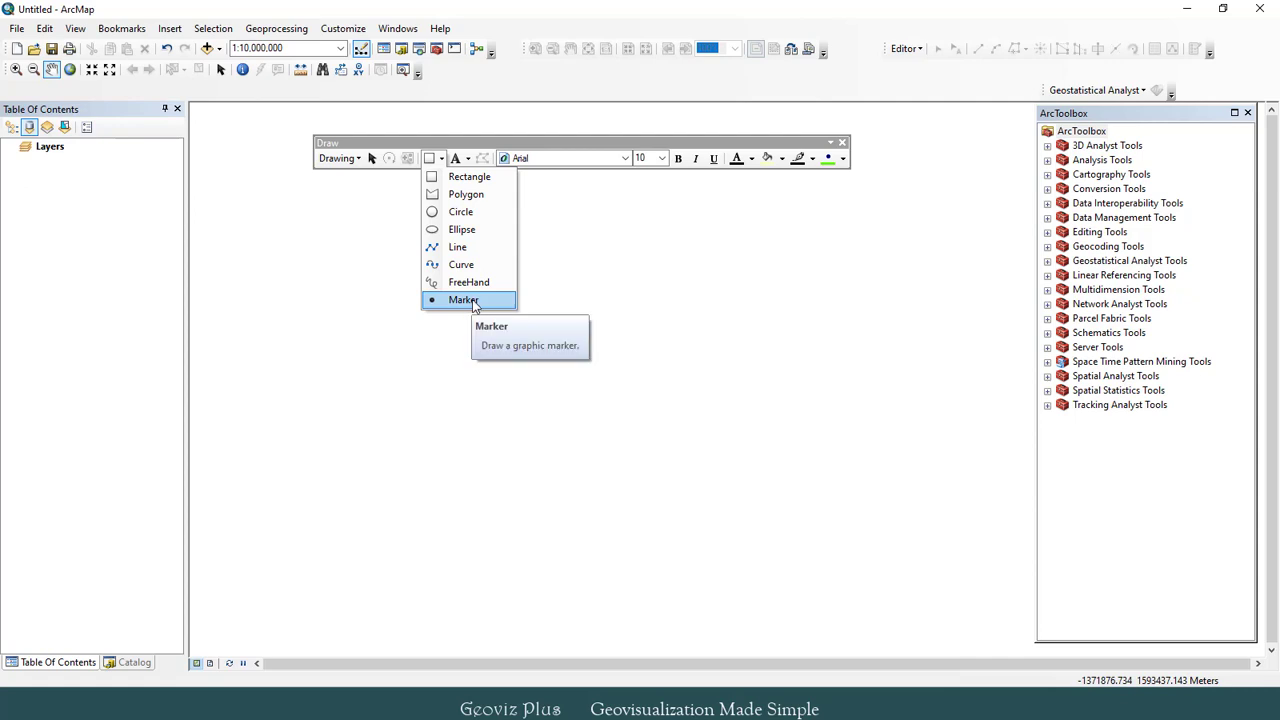
pyautogui.click(470, 299)
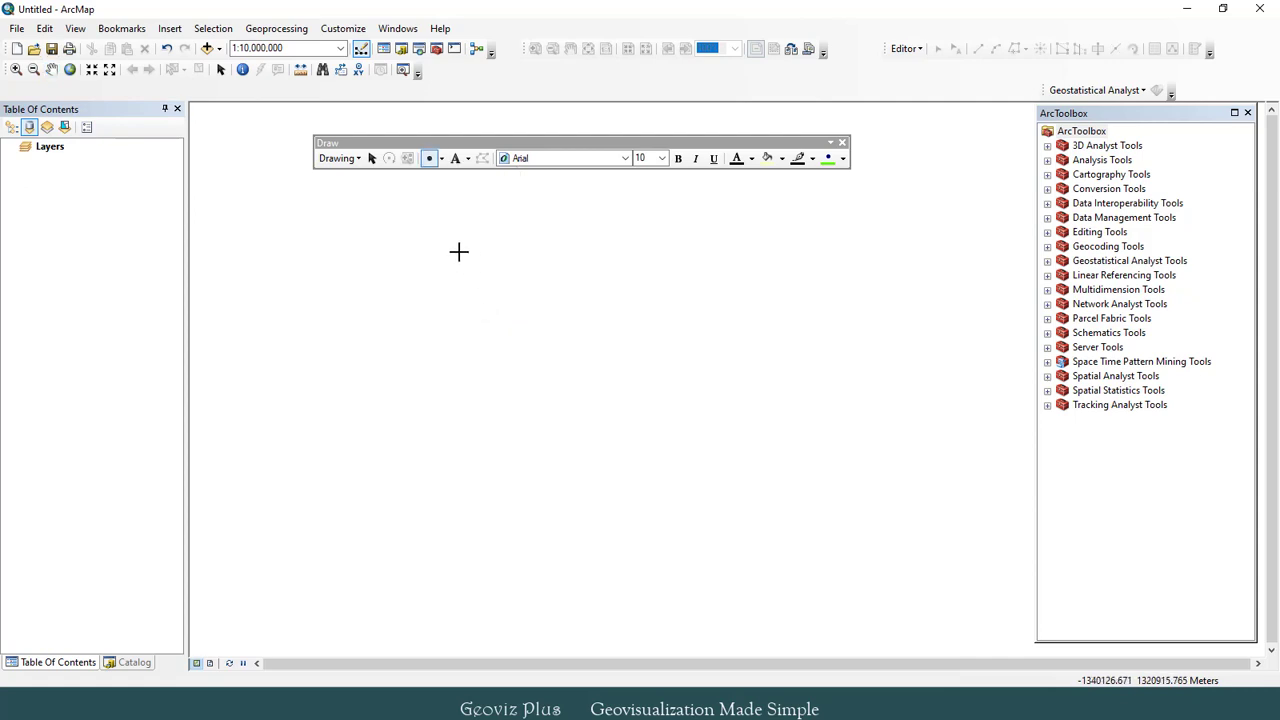
pyautogui.rightClick(458, 252)
pyautogui.click(482, 233)
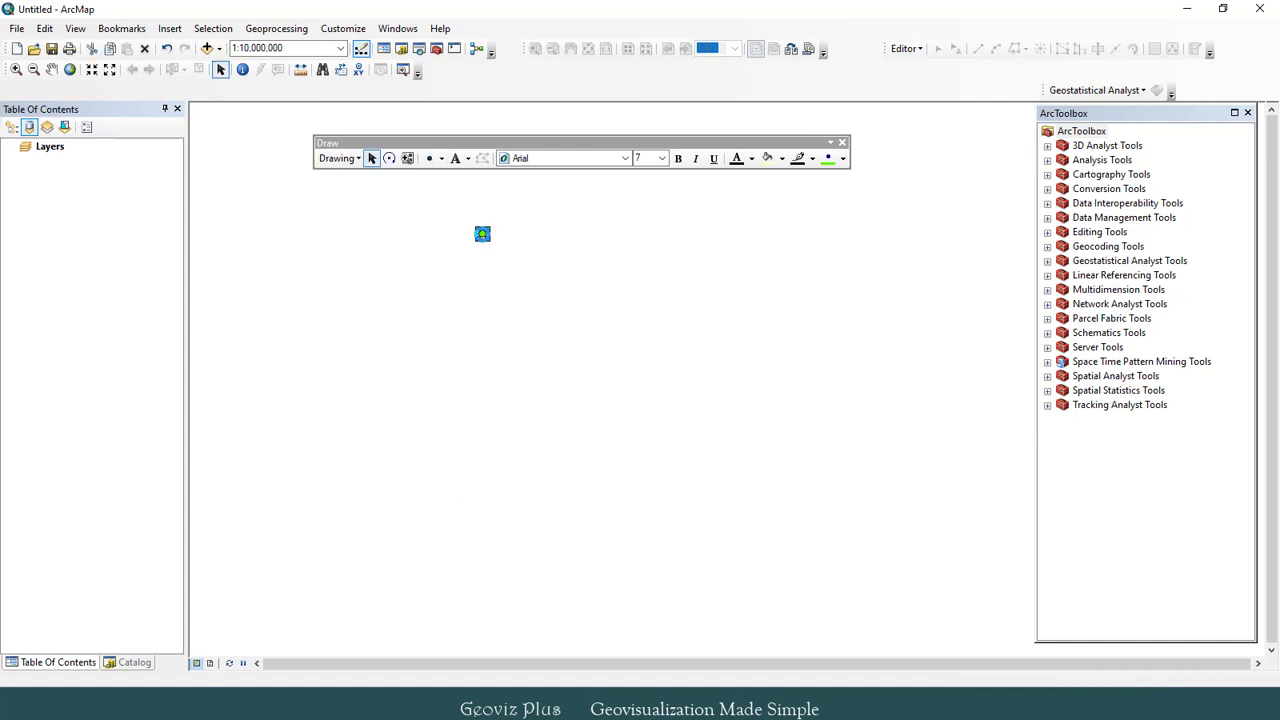
# Set the marker's X position to 560456, copied from Excel cell B2.
pyautogui.rightClick(482, 236)
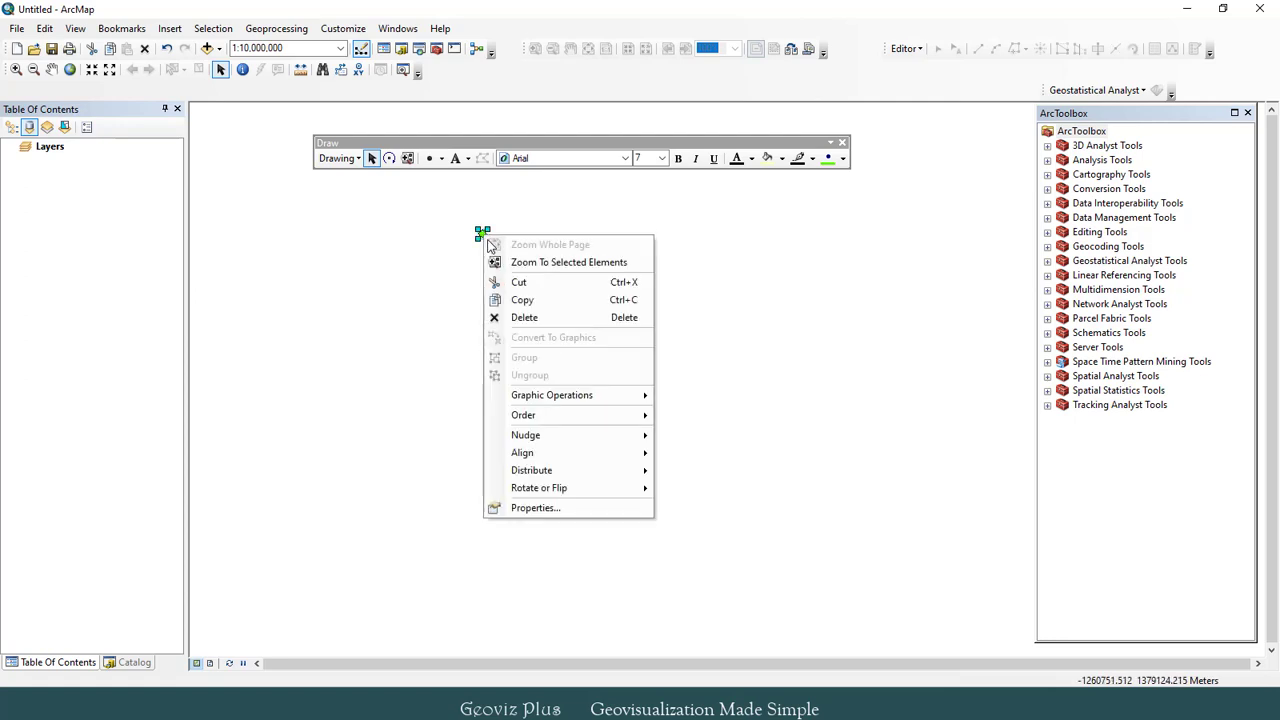
pyautogui.click(566, 506)
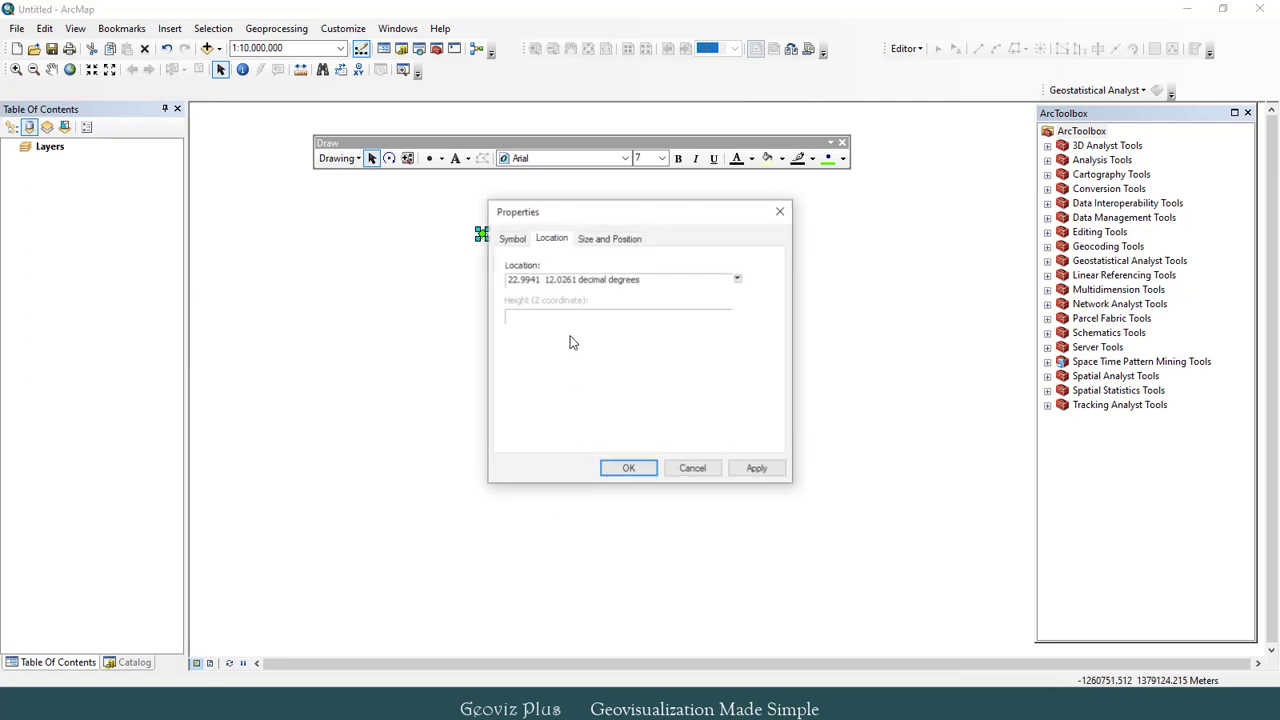
pyautogui.moveTo(643, 210); pyautogui.dragTo(730, 262)
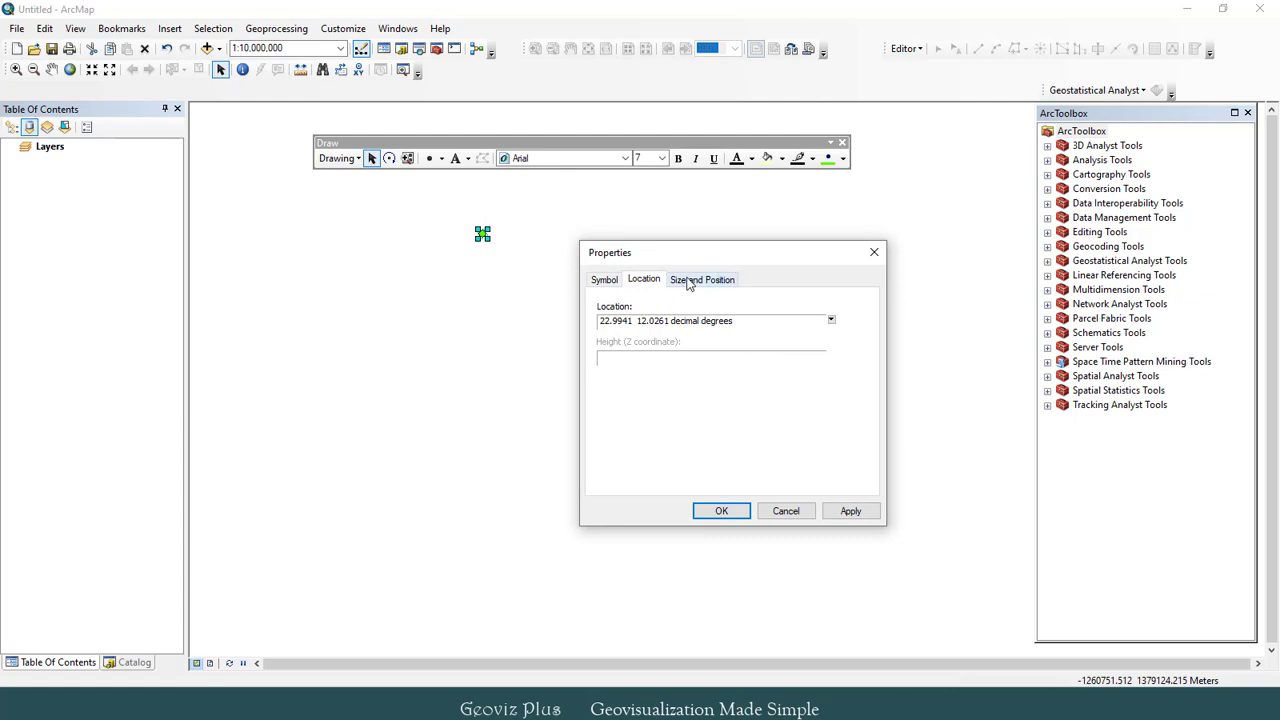
pyautogui.click(688, 279)
pyautogui.click(672, 318)
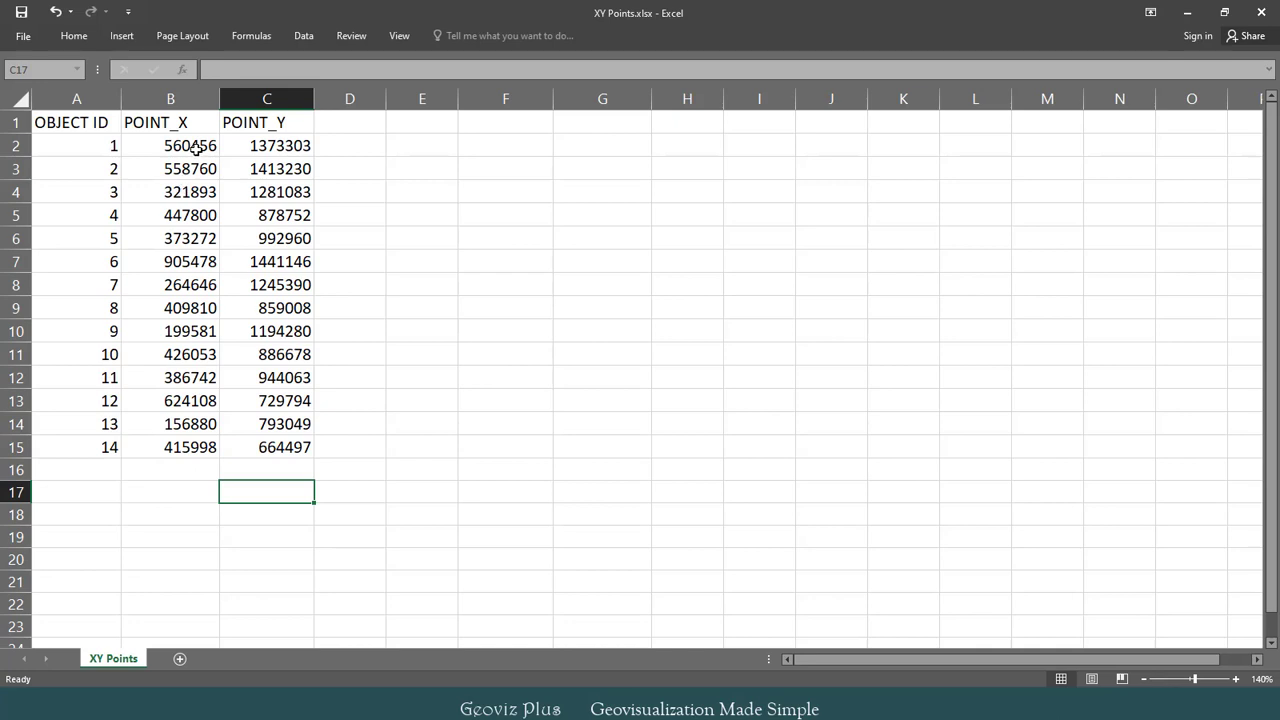
pyautogui.click(196, 147)
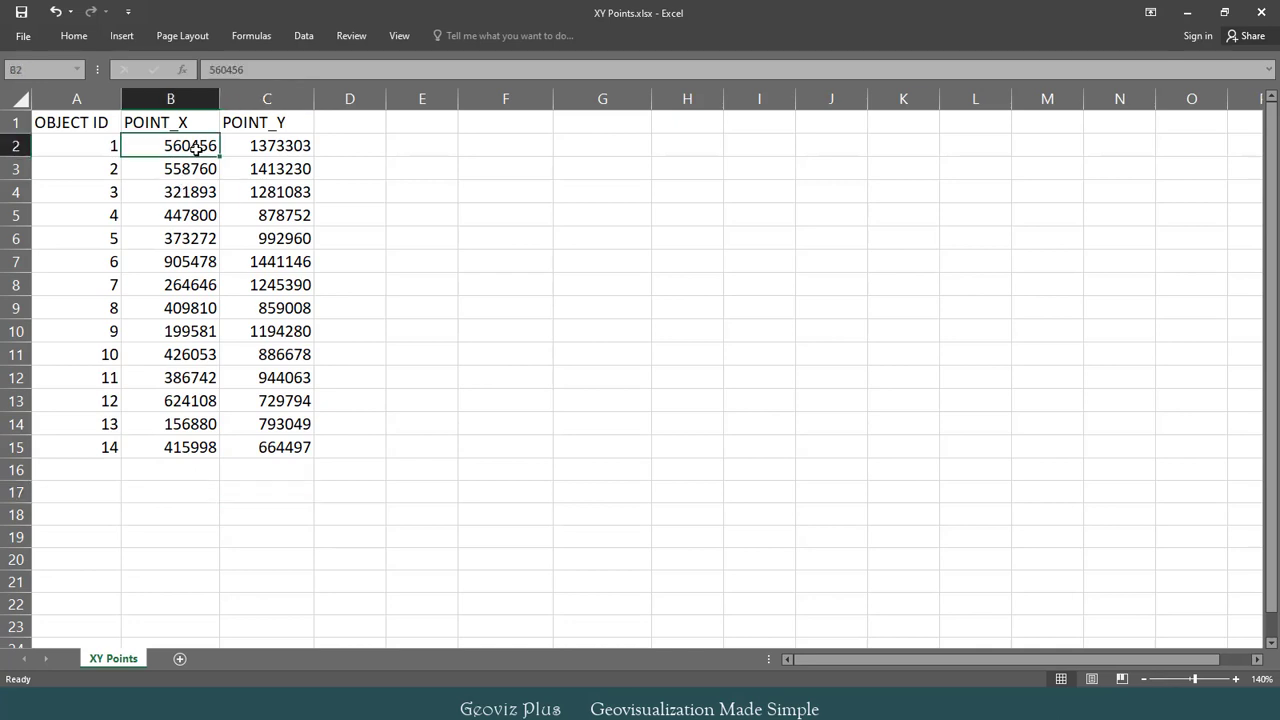
pyautogui.rightClick(196, 147)
pyautogui.click(257, 177)
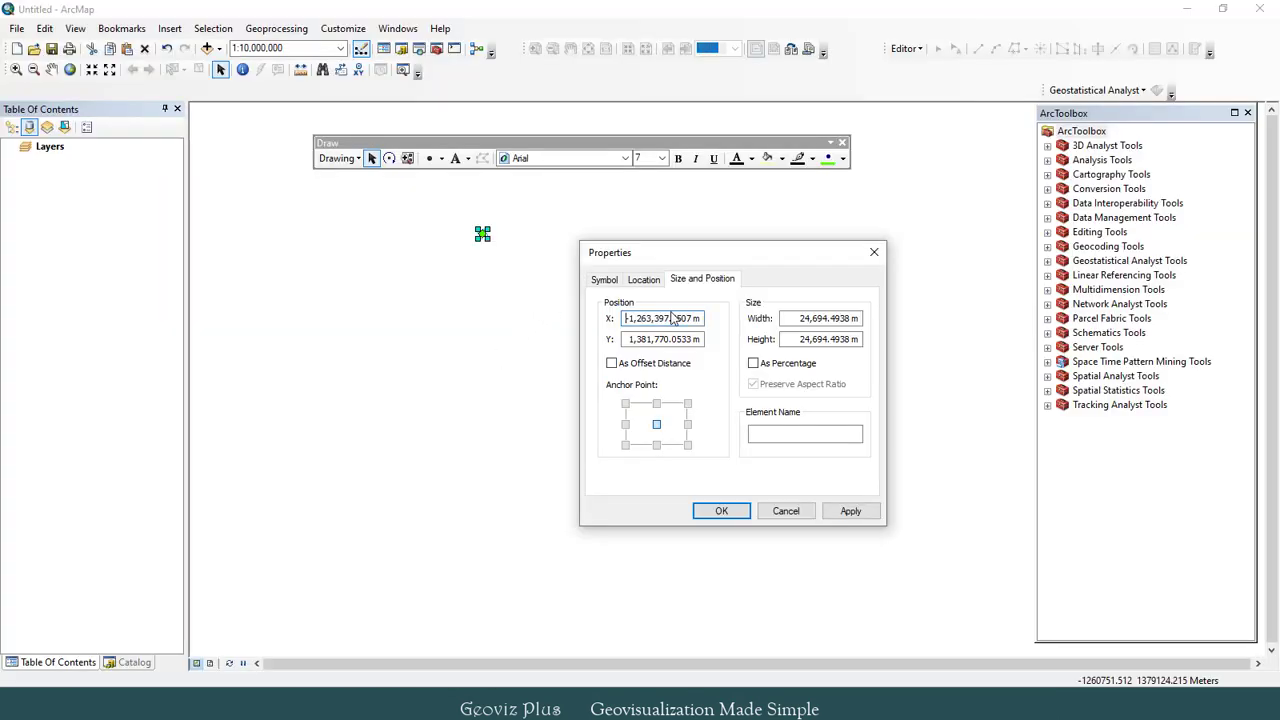
pyautogui.doubleClick(661, 318)
pyautogui.rightClick(652, 318)
pyautogui.click(690, 369)
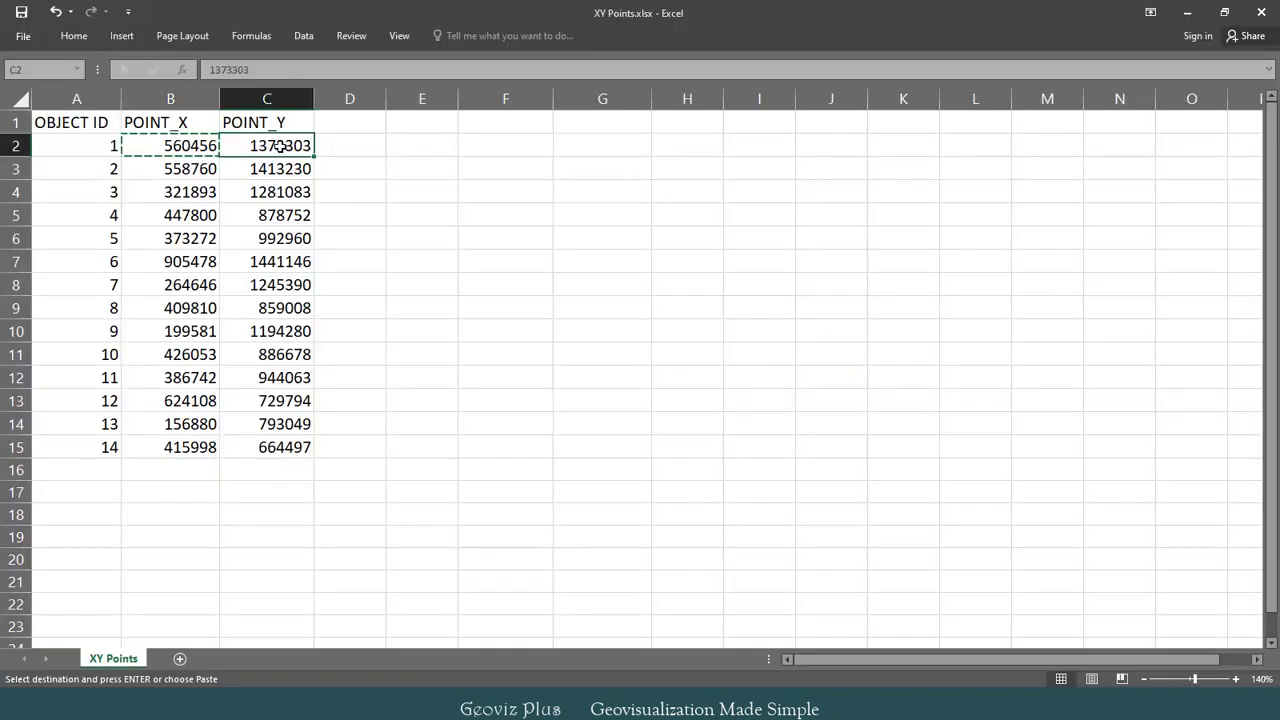
# Set the marker's Y position to 1373303 from cell C2 and apply it.
pyautogui.rightClick(280, 146)
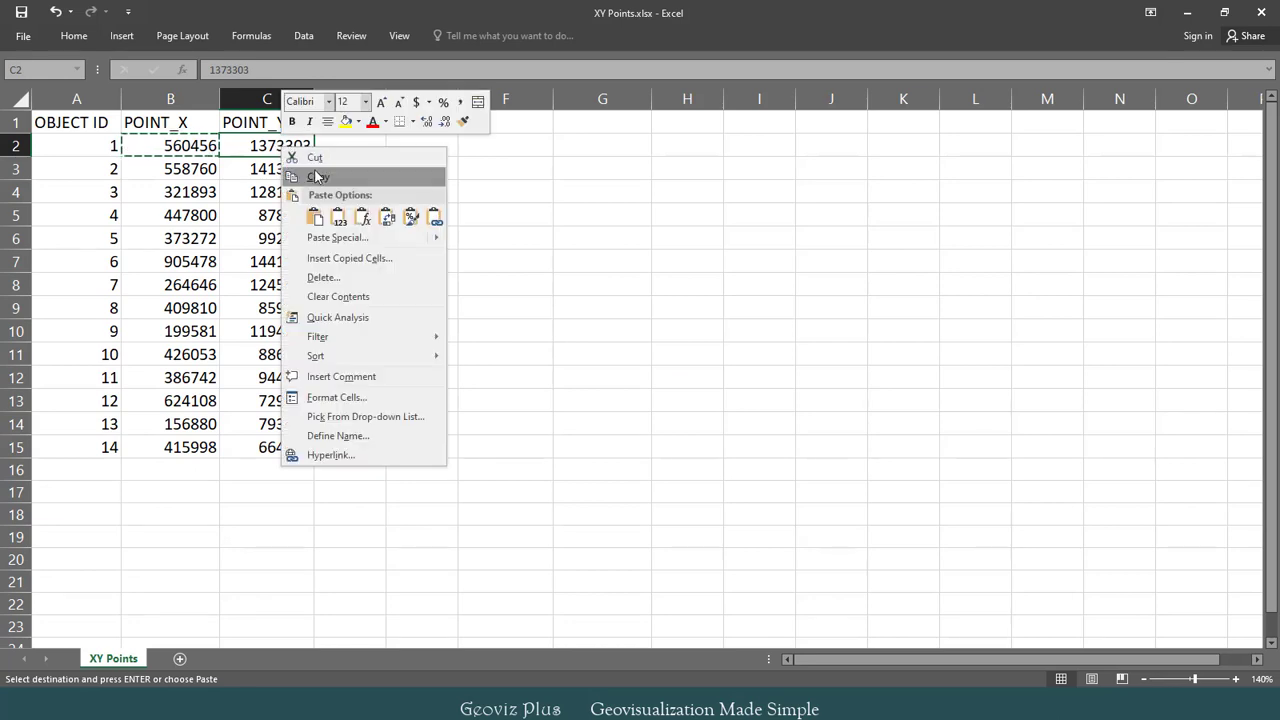
pyautogui.click(320, 176)
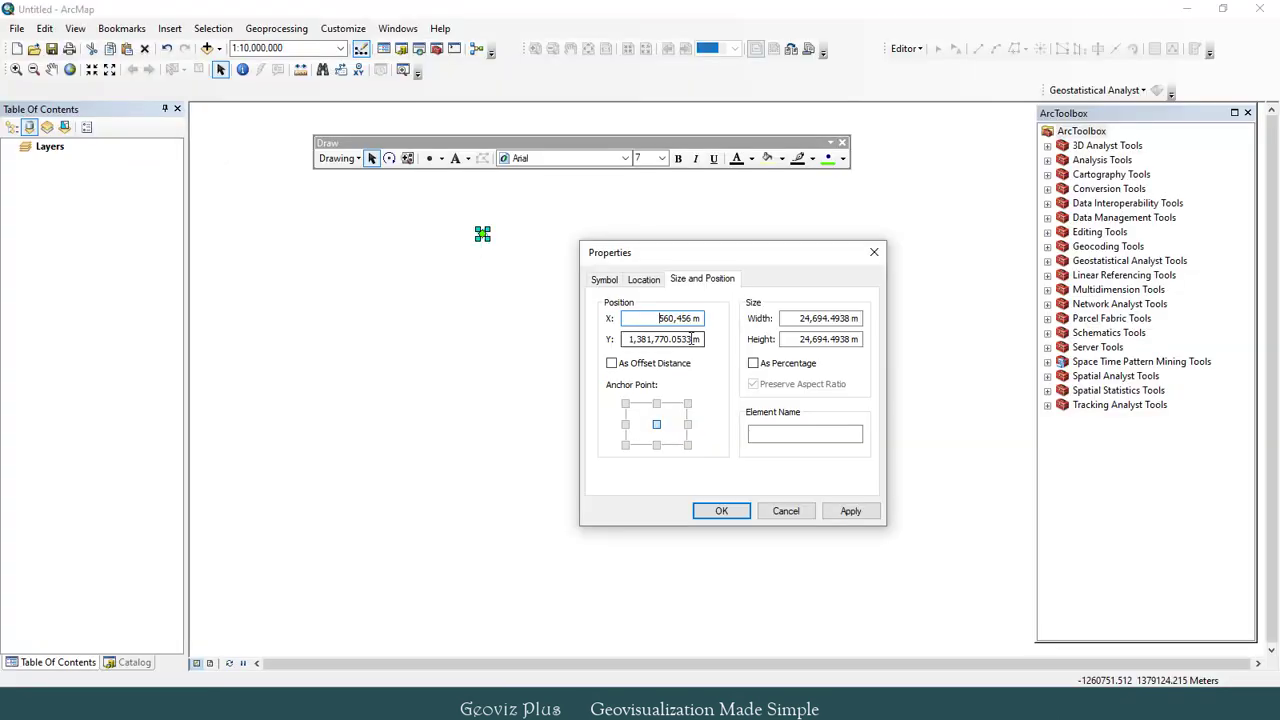
pyautogui.moveTo(691, 338); pyautogui.dragTo(637, 339)
pyautogui.rightClick(660, 335)
pyautogui.click(700, 404)
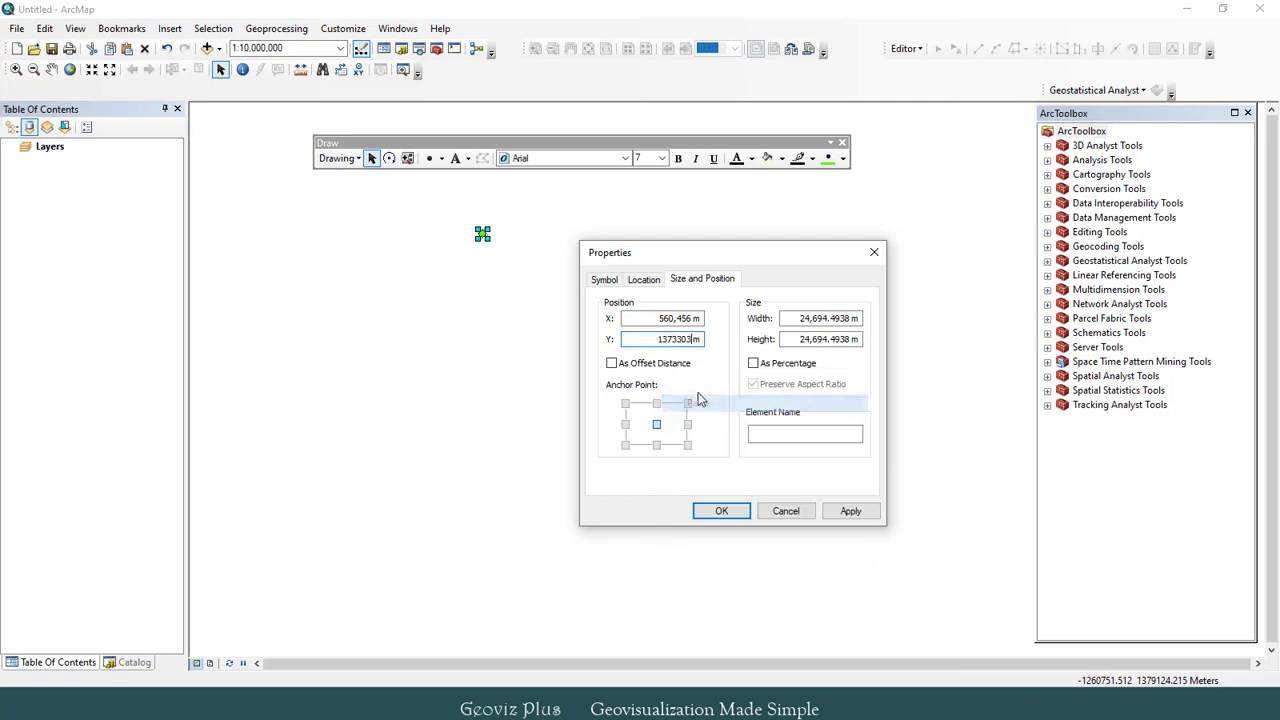
pyautogui.click(850, 512)
pyautogui.click(722, 511)
pyautogui.click(431, 163)
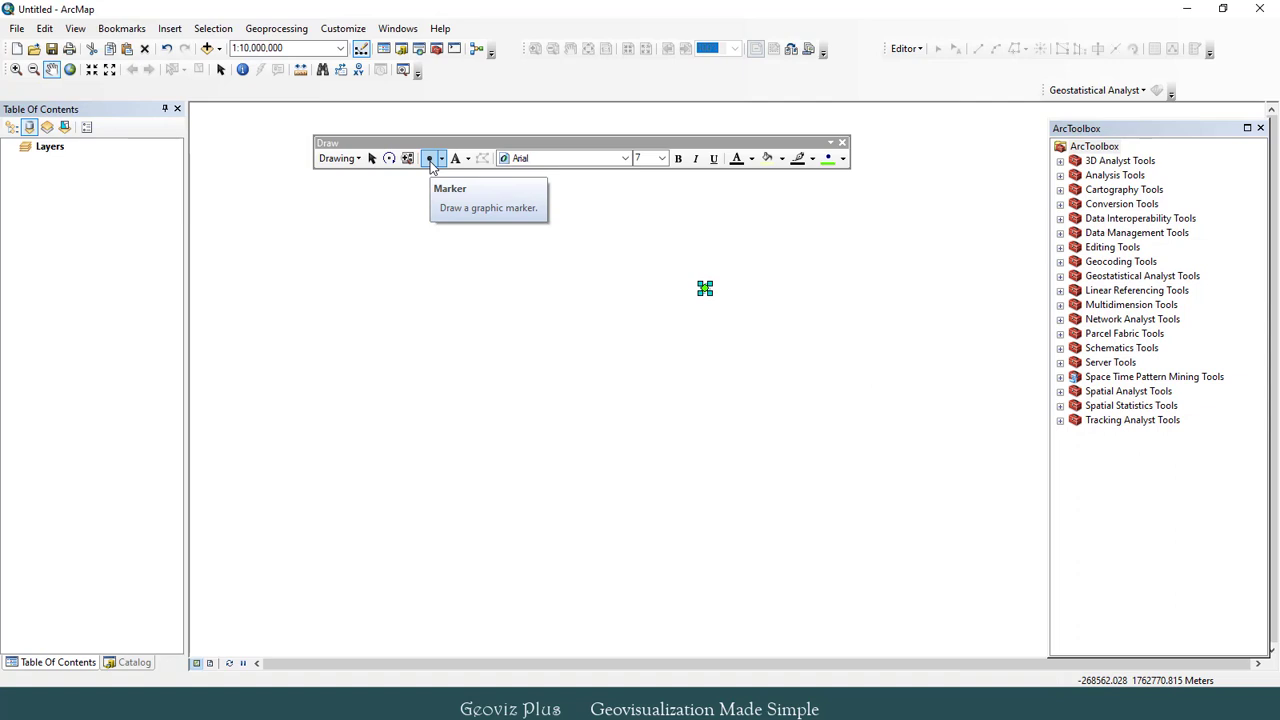
# Place a second marker and set its X position to 415998 from cell B15.
pyautogui.click(527, 364)
pyautogui.rightClick(527, 364)
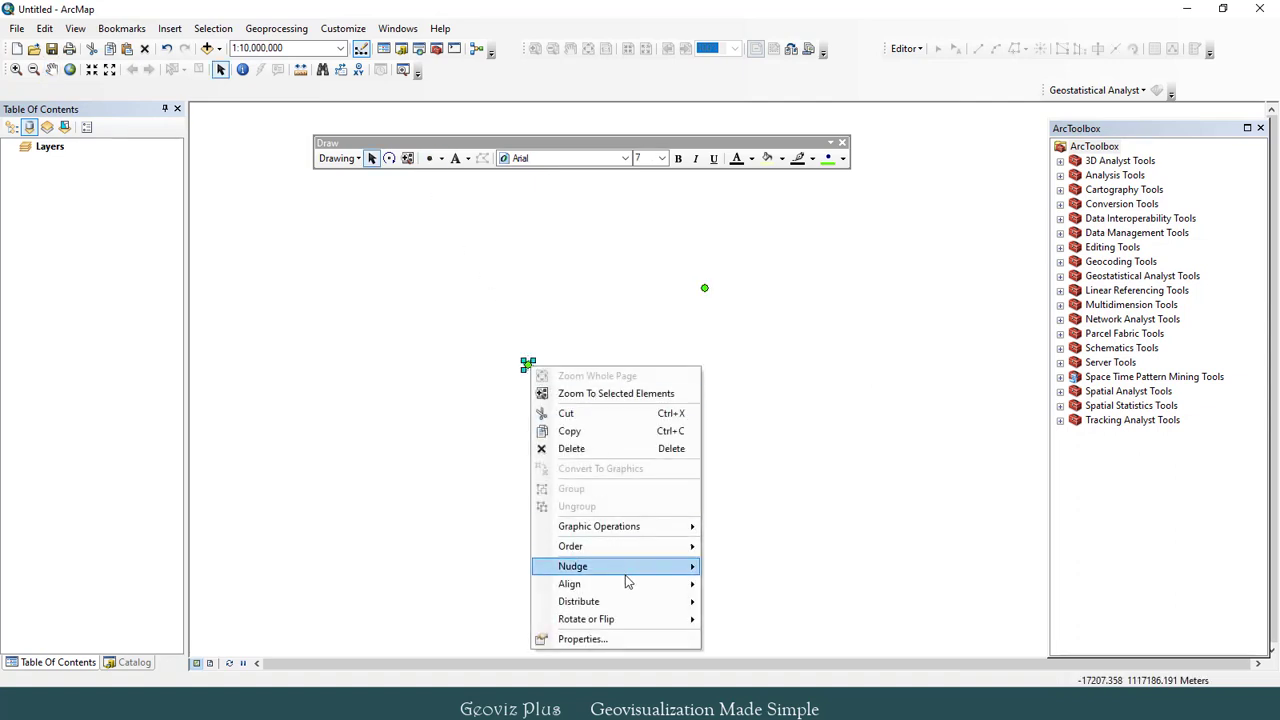
pyautogui.click(638, 643)
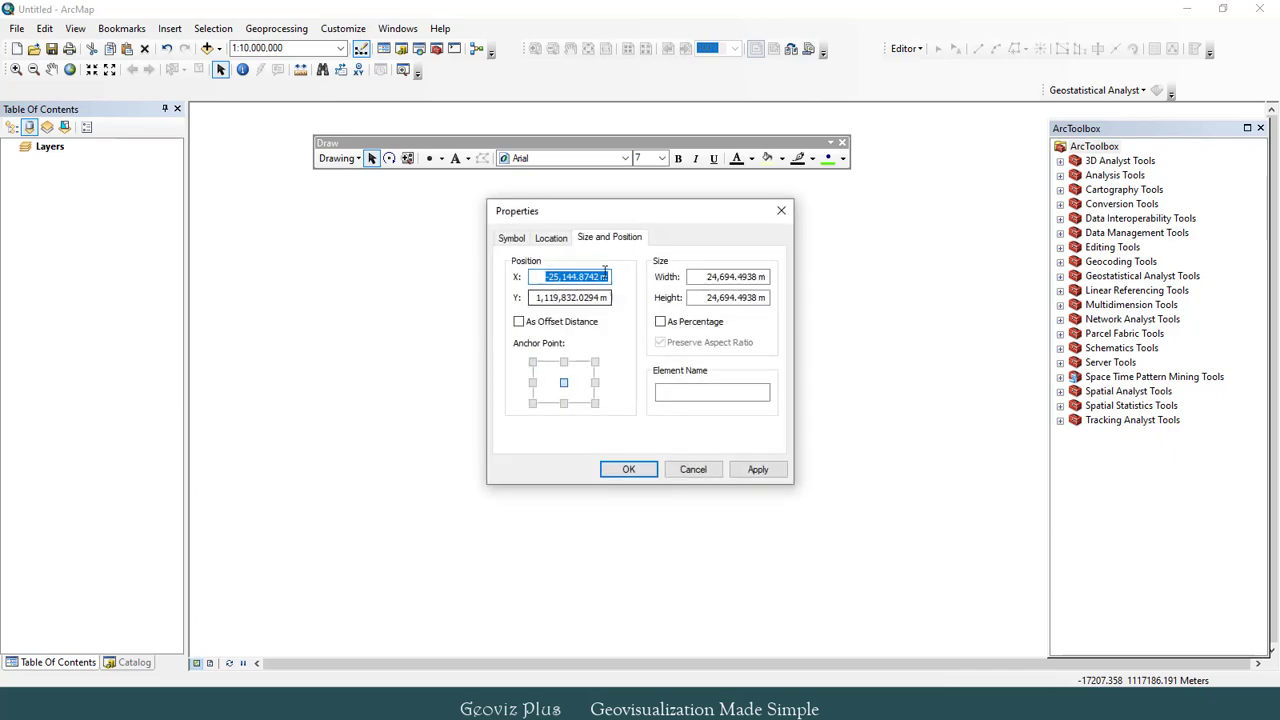
pyautogui.rightClick(200, 447)
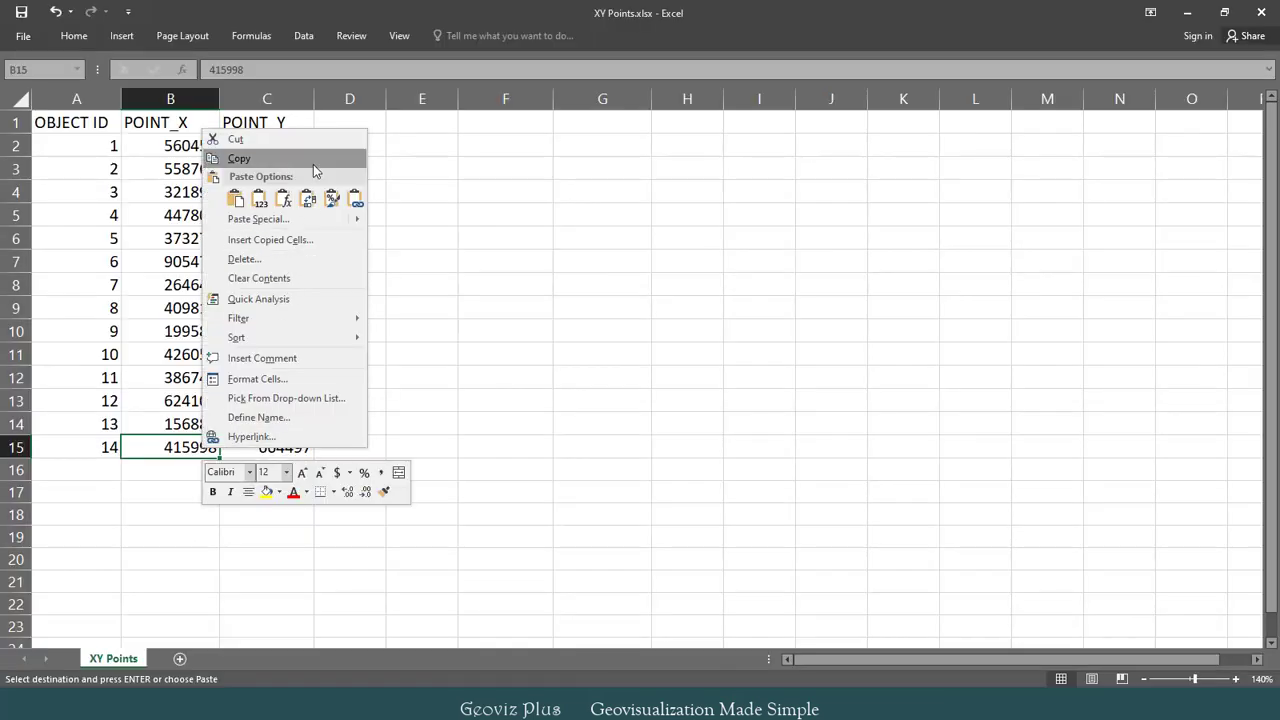
pyautogui.click(316, 160)
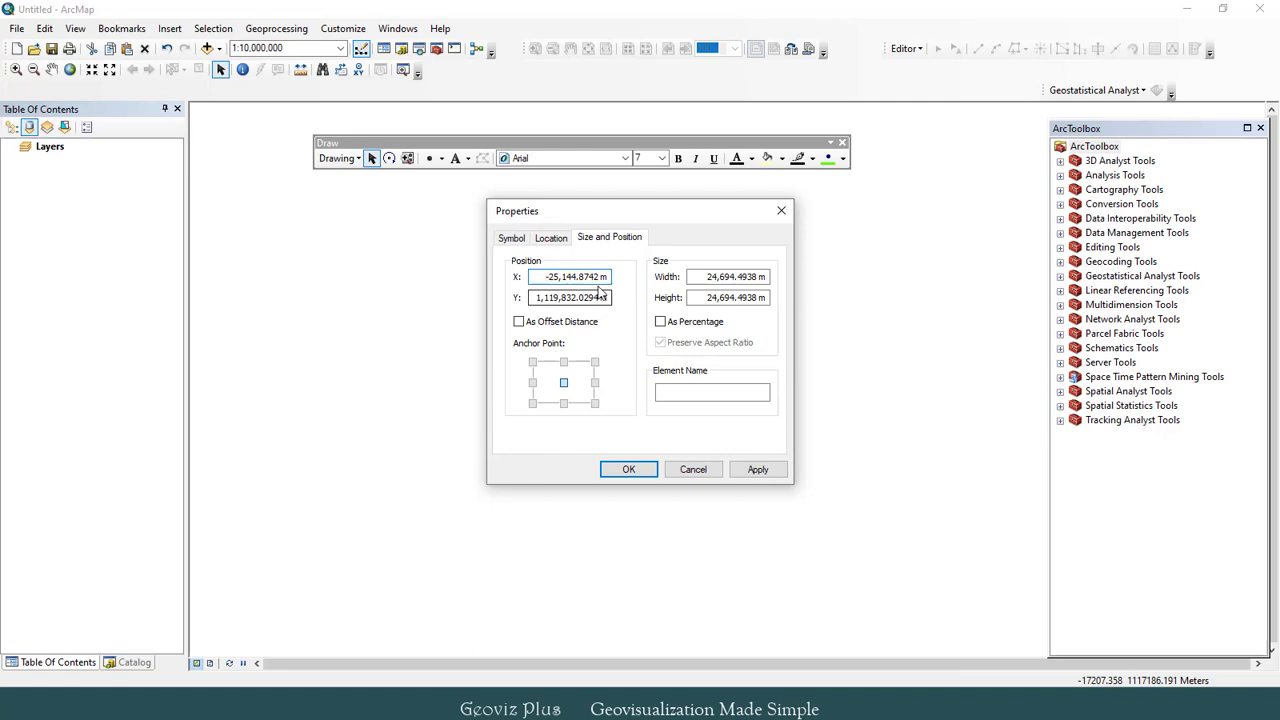
pyautogui.click(600, 279)
pyautogui.rightClick(600, 279)
pyautogui.click(604, 341)
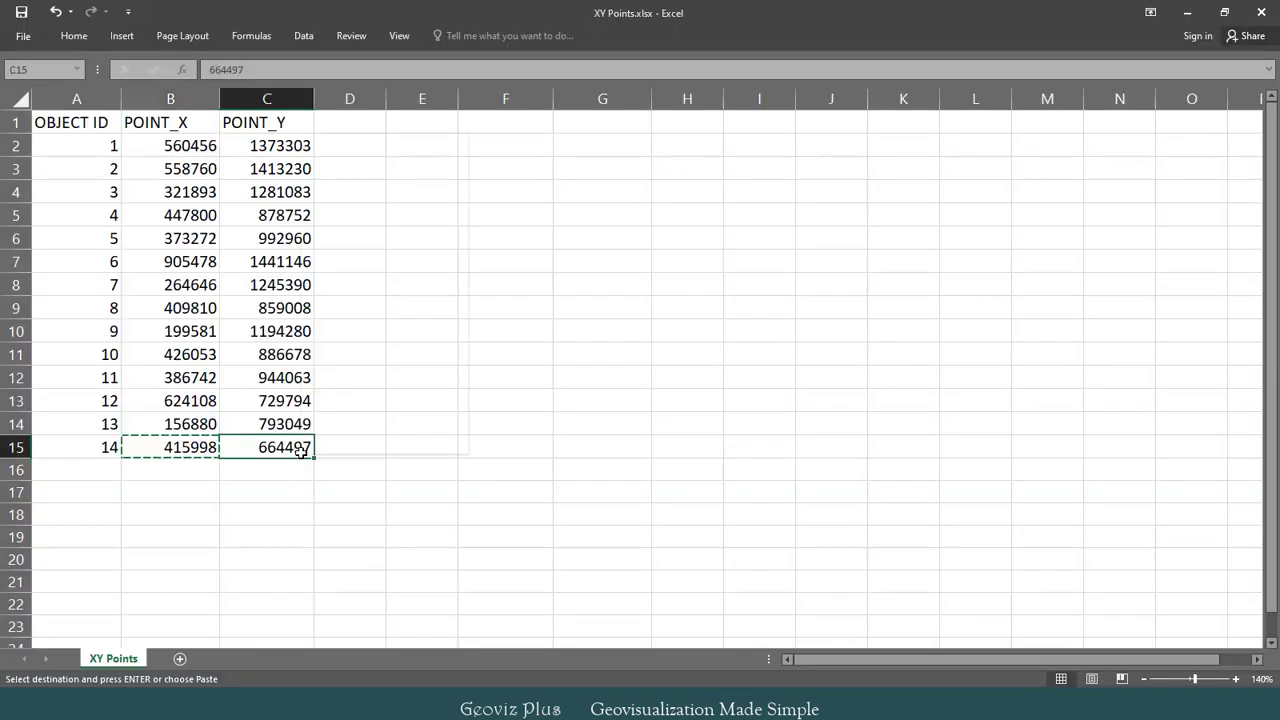
# Set the second marker's Y position to 664497 from cell C15.
pyautogui.rightClick(300, 450)
pyautogui.click(318, 164)
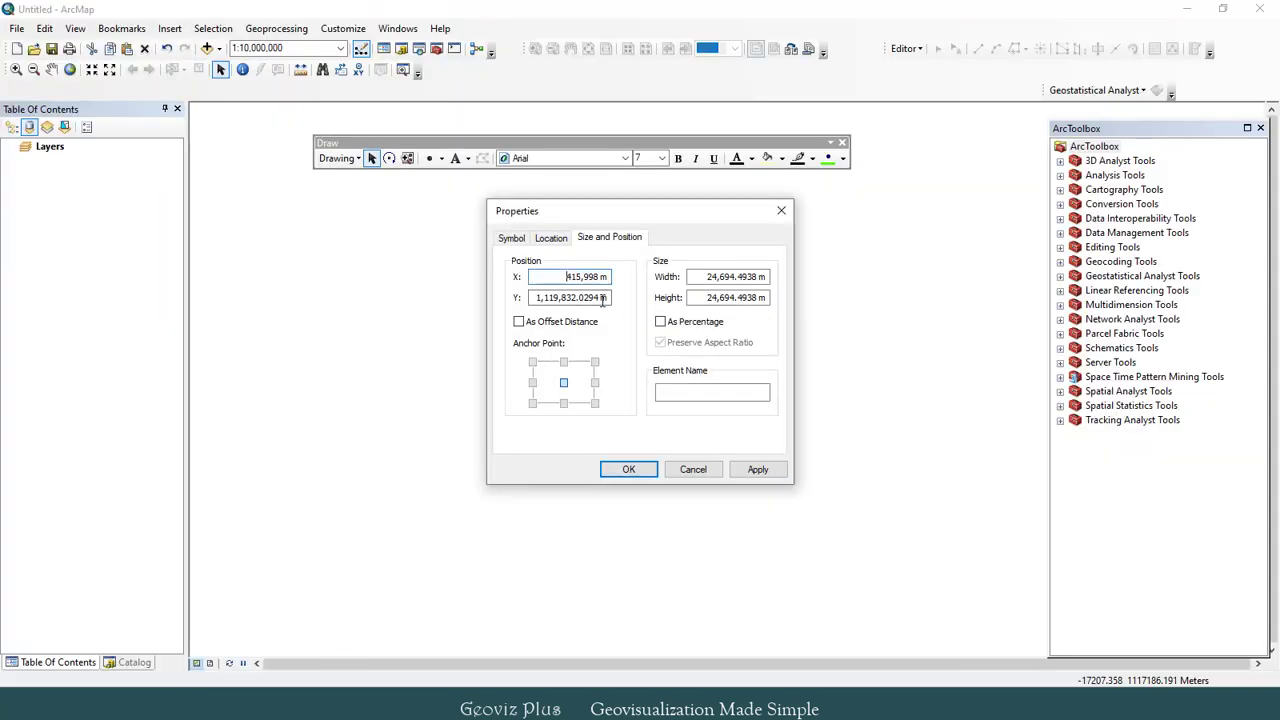
pyautogui.rightClick(545, 299)
pyautogui.click(586, 366)
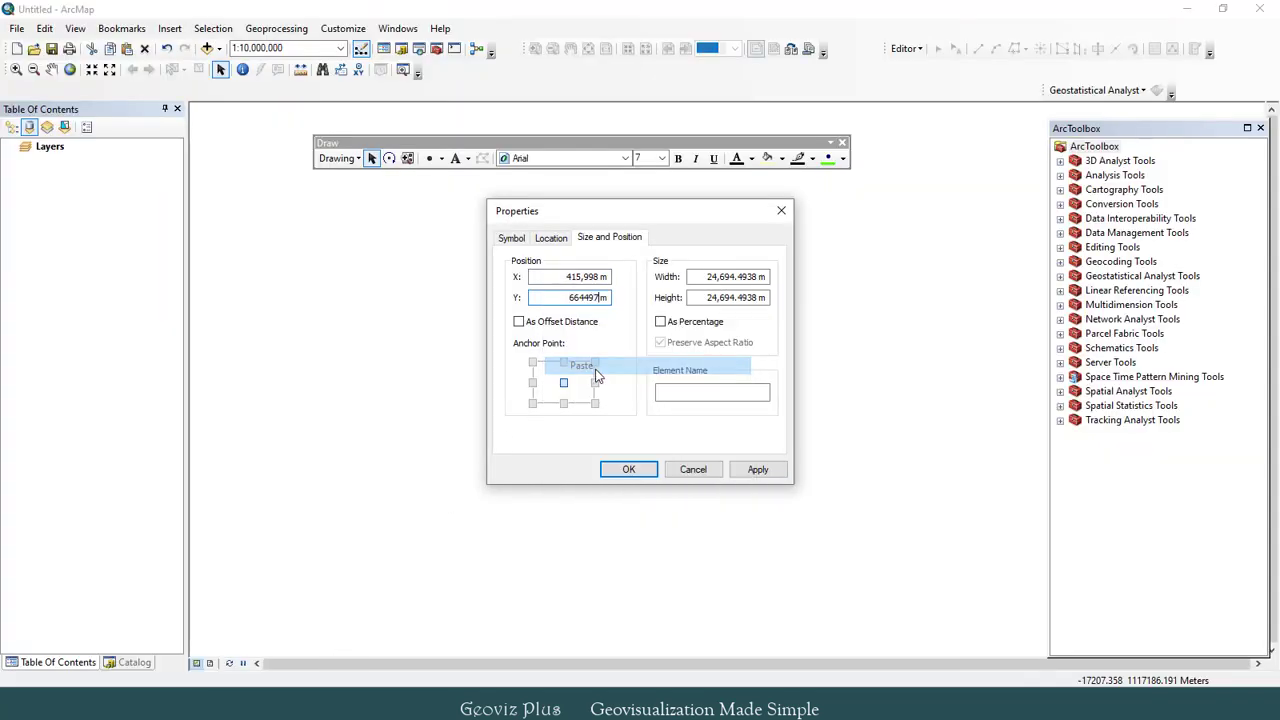
# Group the two markers and set the data frame to WGS 1984 UTM Zone 37N.
pyautogui.click(646, 469)
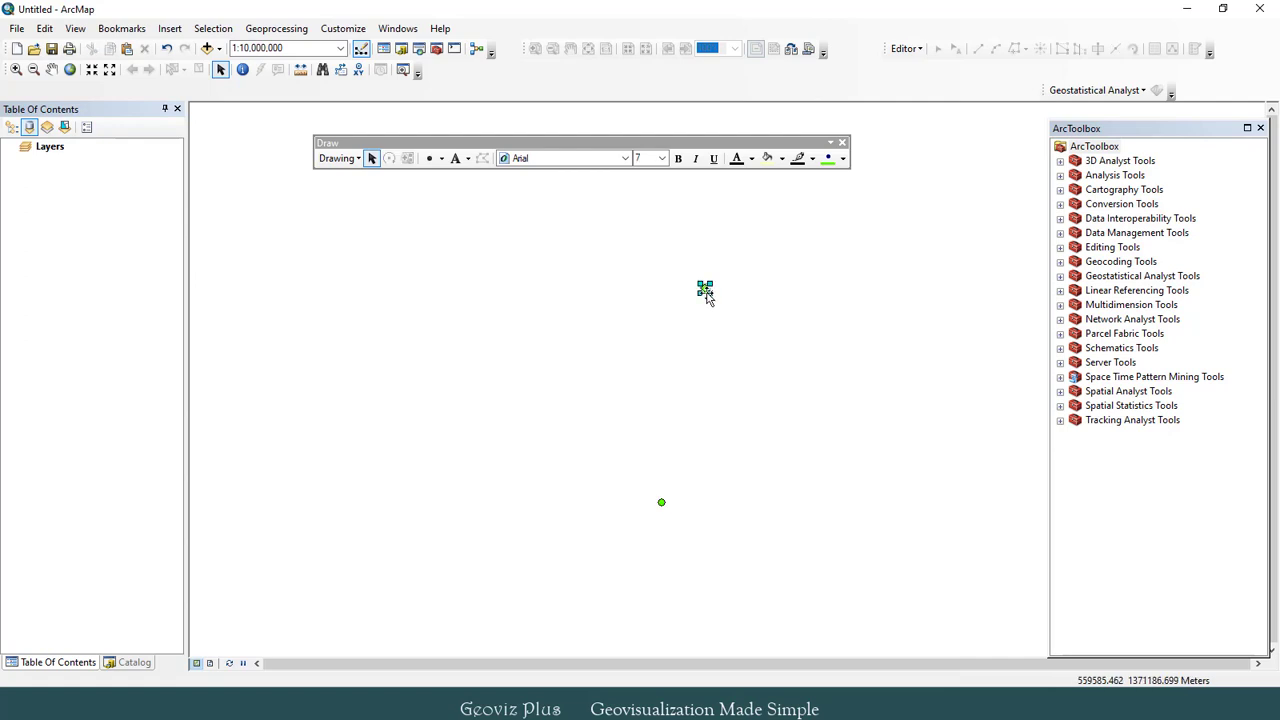
pyautogui.click(340, 158)
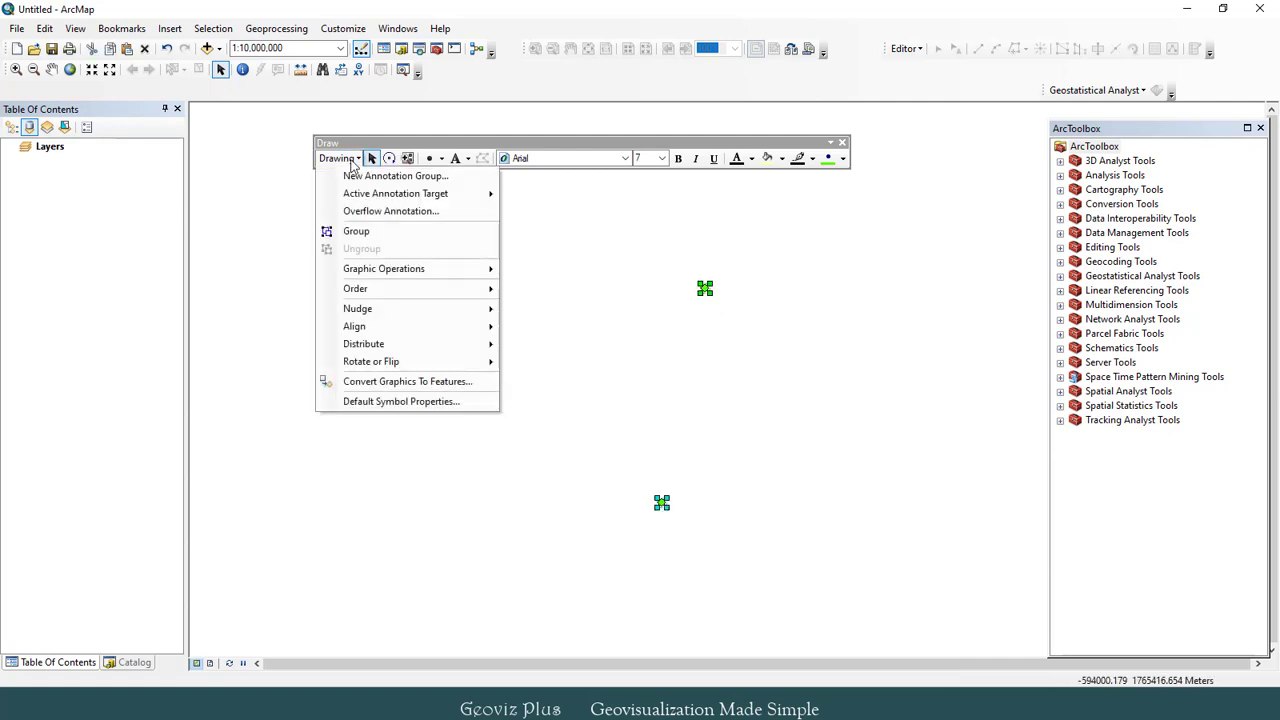
pyautogui.click(386, 233)
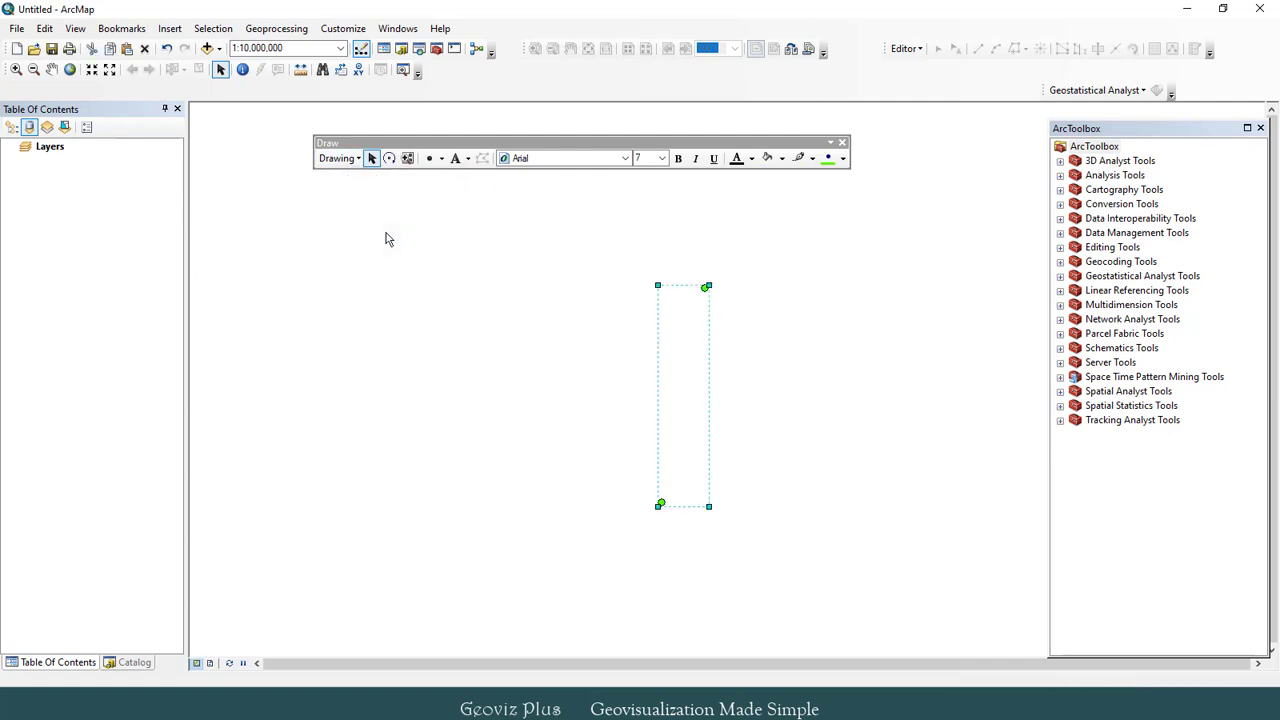
pyautogui.rightClick(52, 148)
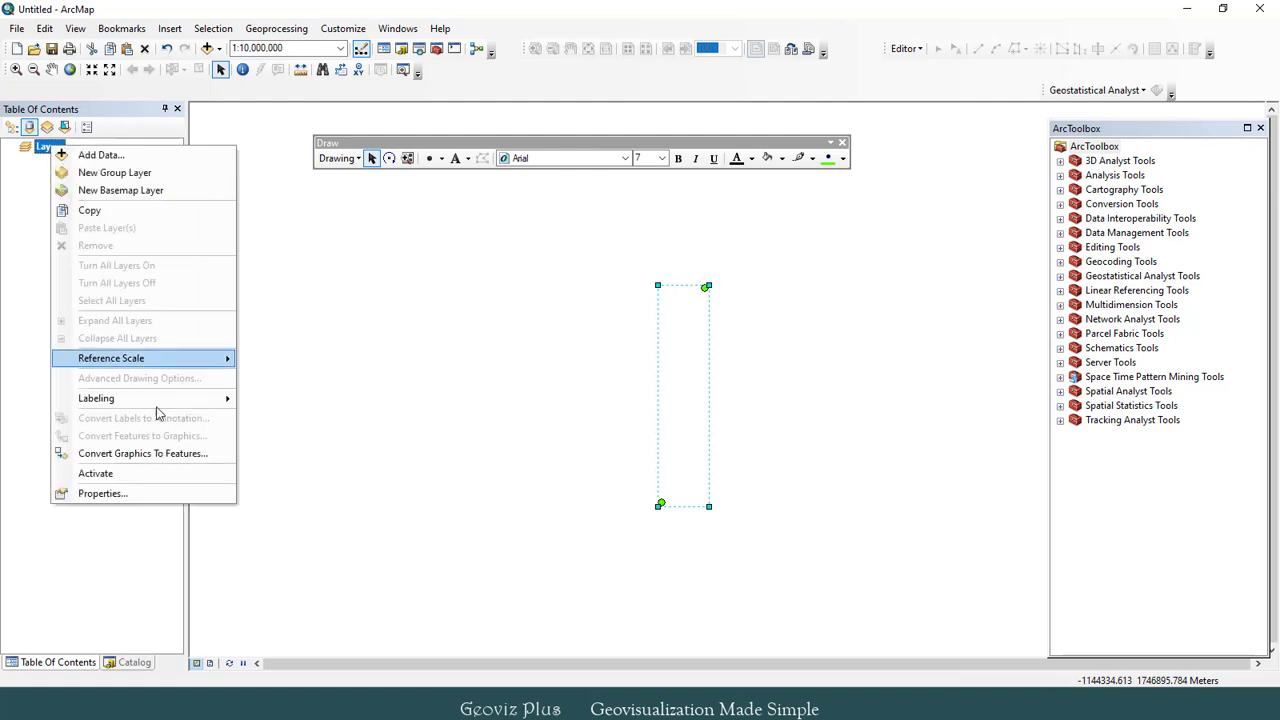
pyautogui.click(163, 492)
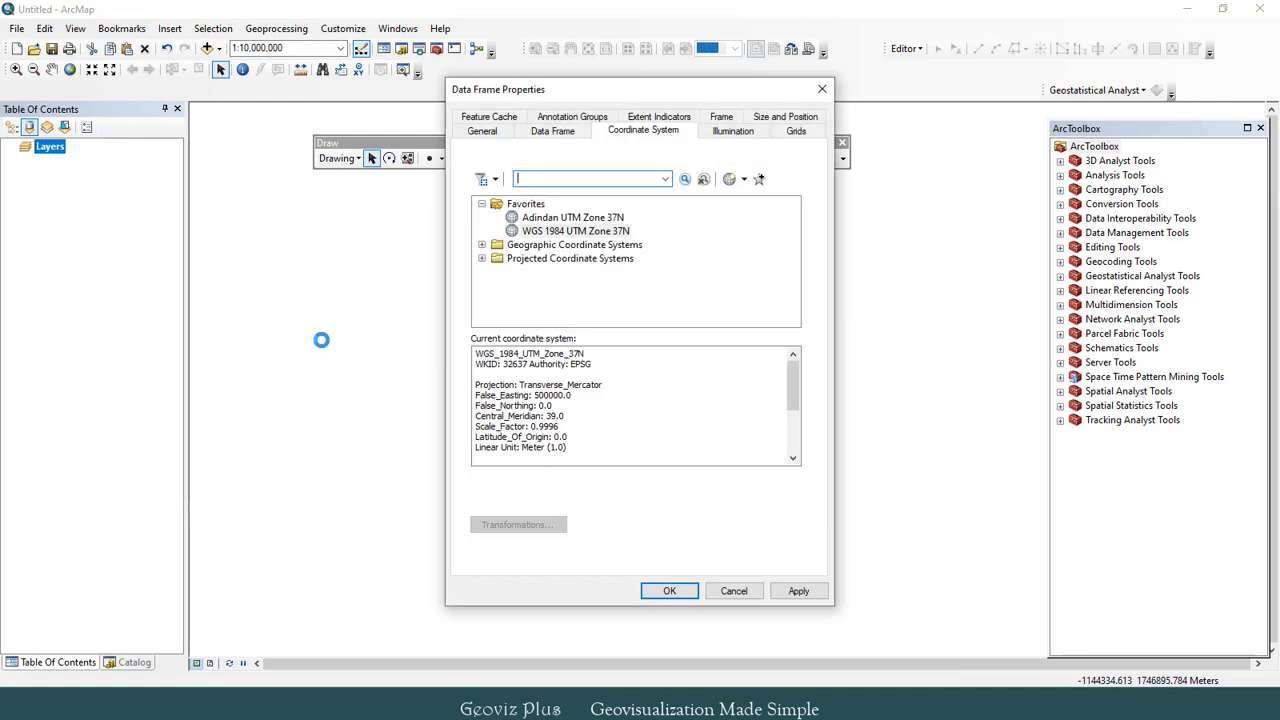
pyautogui.click(570, 232)
pyautogui.click(669, 591)
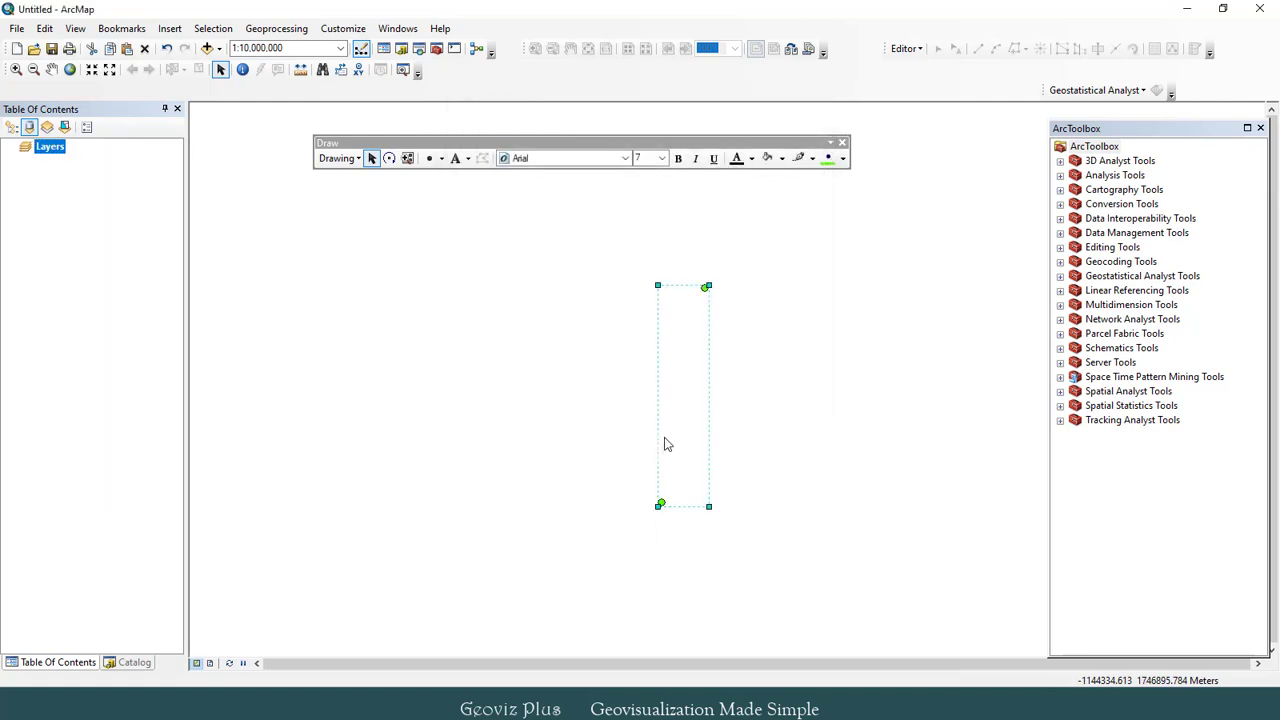
# Convert the graphics to Converted_Graphics.shp in C:\TRAINING and add it to the map.
pyautogui.click(348, 164)
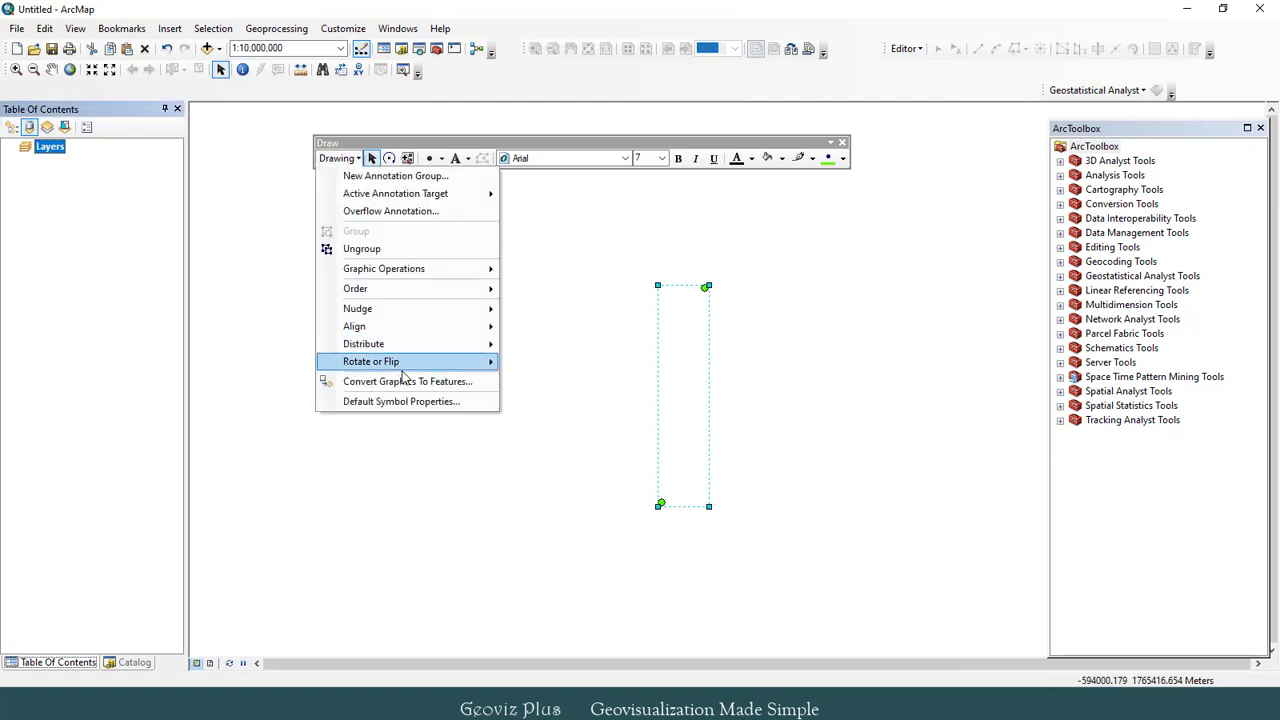
pyautogui.click(440, 382)
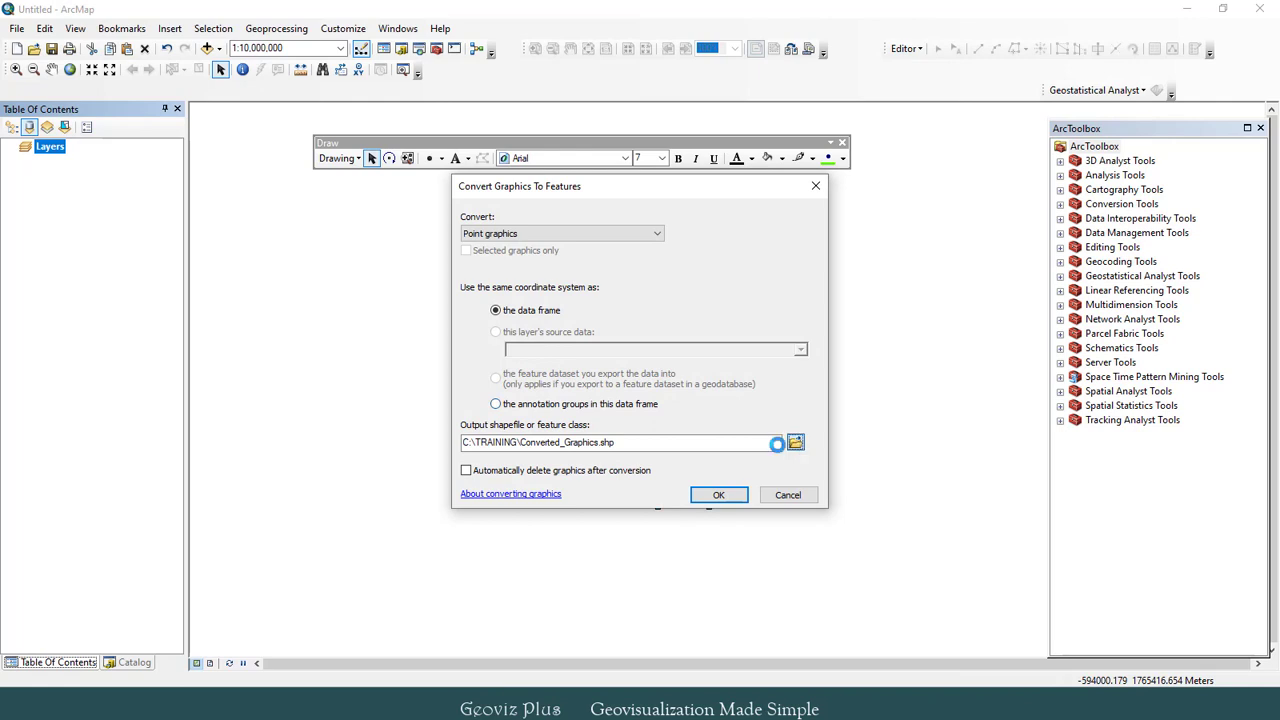
pyautogui.click(796, 443)
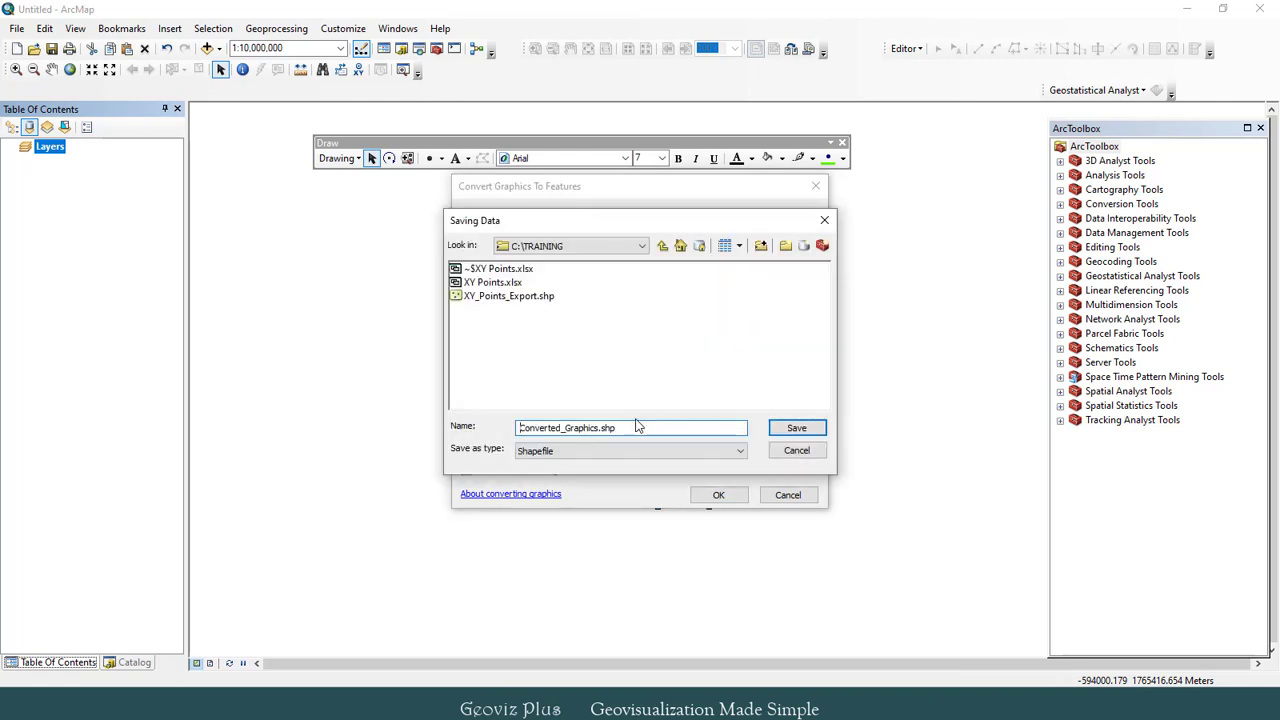
pyautogui.click(796, 428)
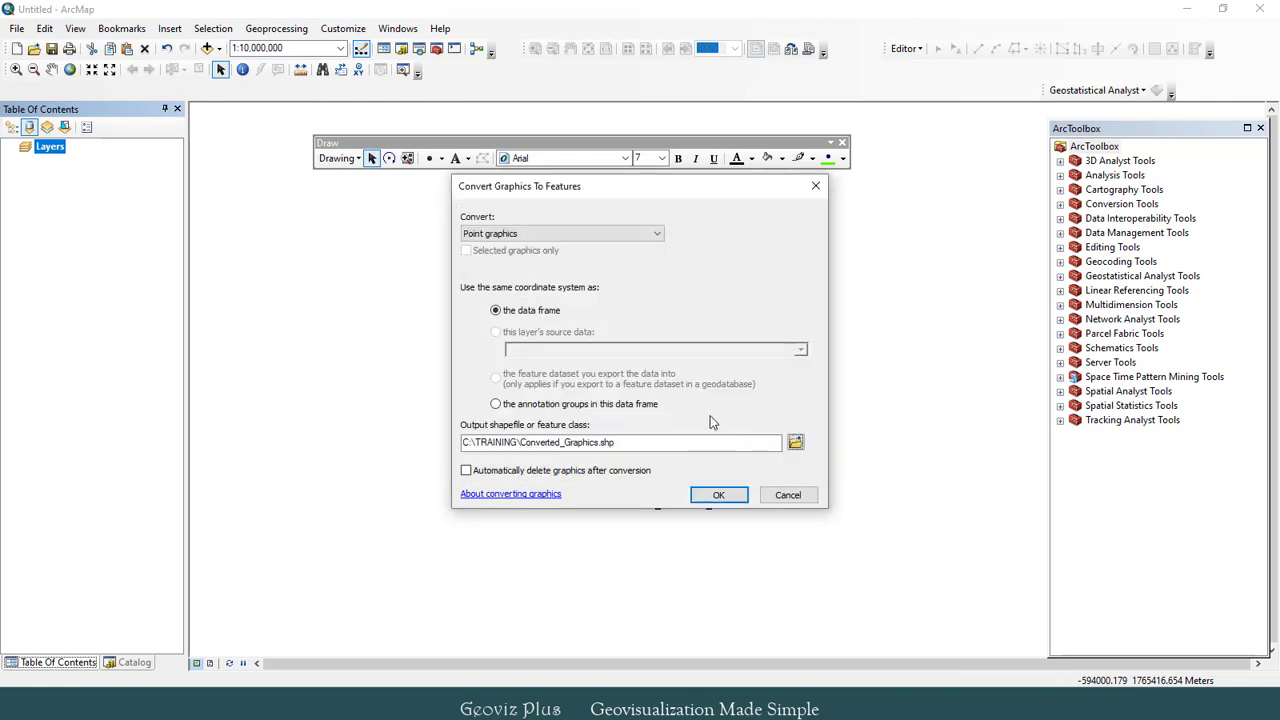
pyautogui.click(718, 495)
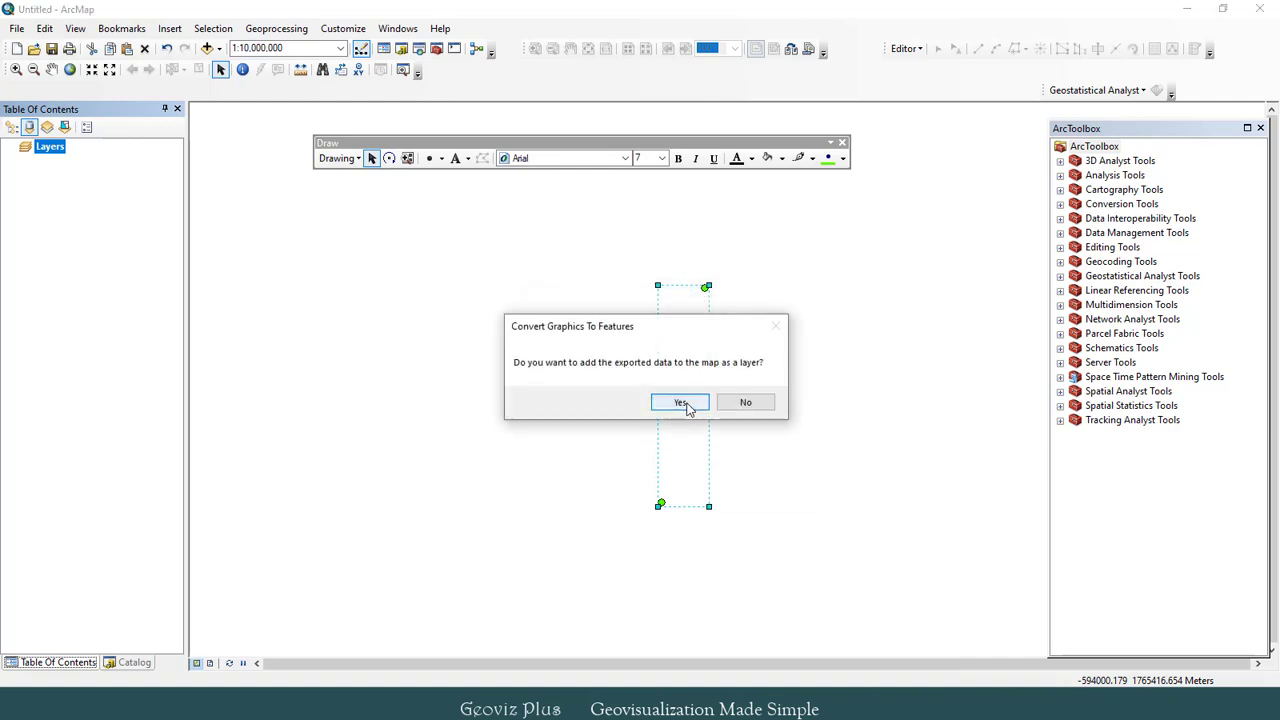
pyautogui.click(687, 405)
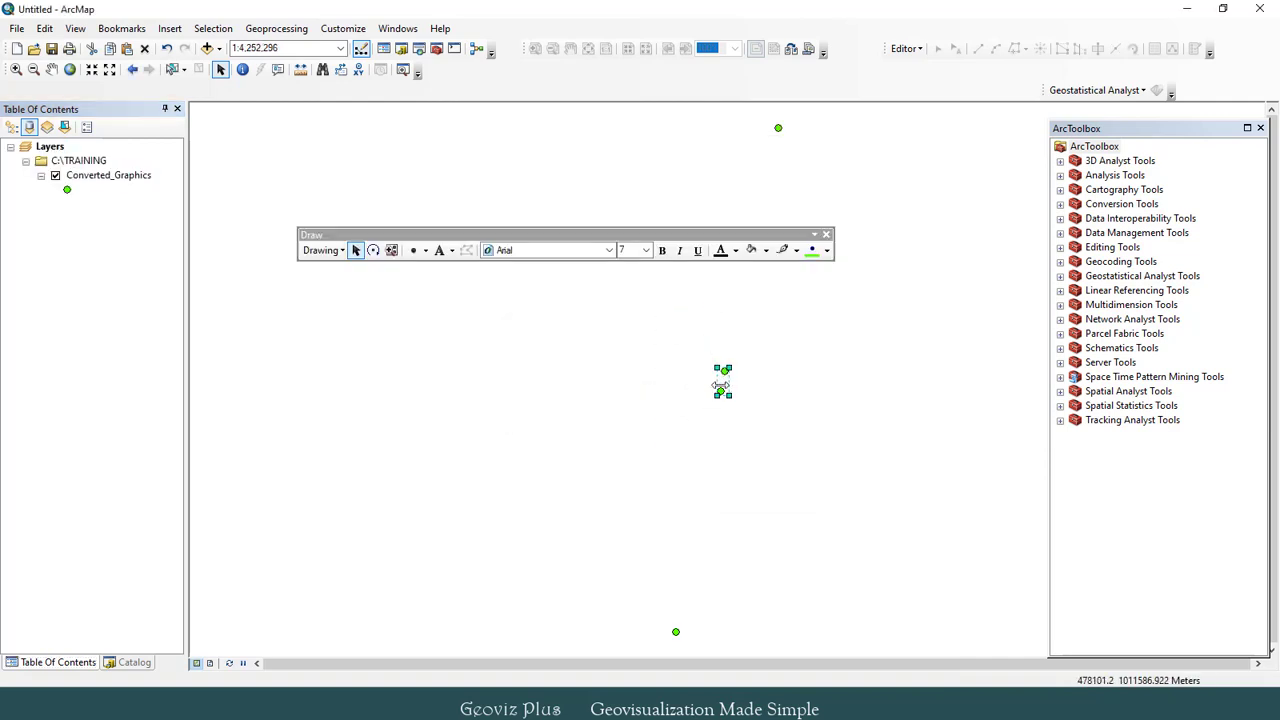
# Delete the leftover graphic and symbolize Converted_Graphics points as black Triangle 1 markers.
pyautogui.press('Delete')
pyautogui.scroll(-1, 628, 390)
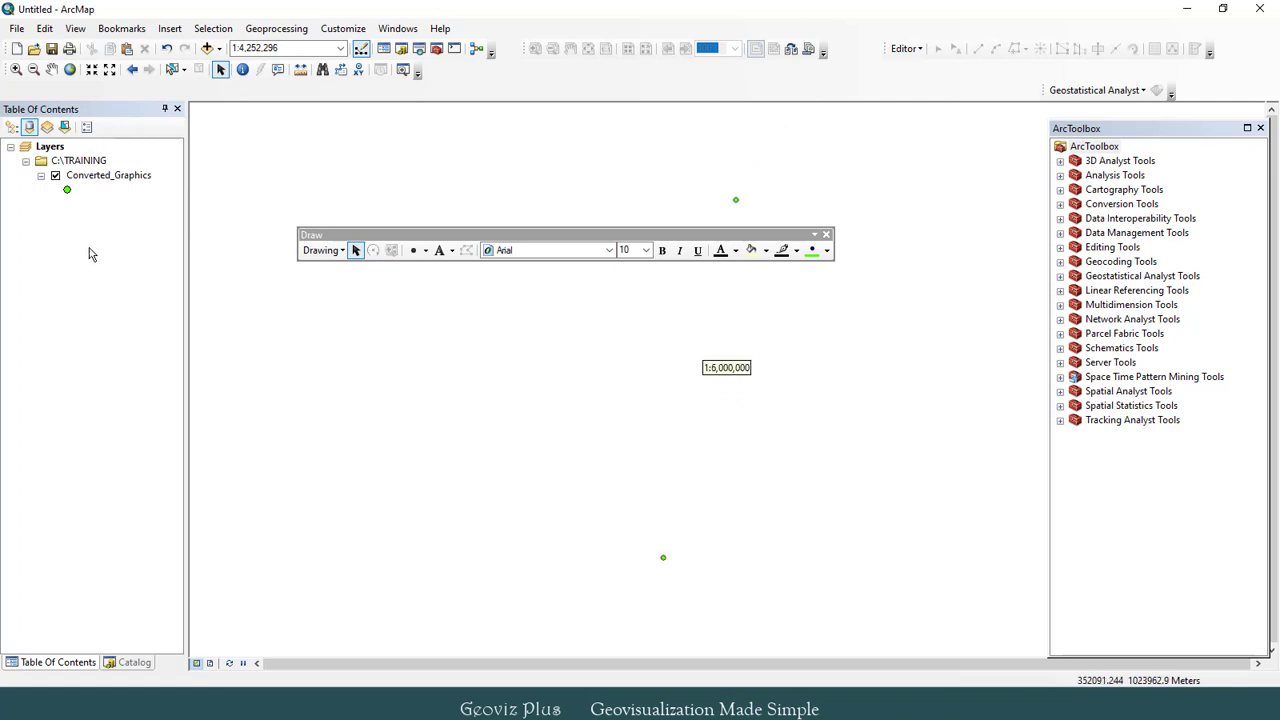
pyautogui.click(67, 191)
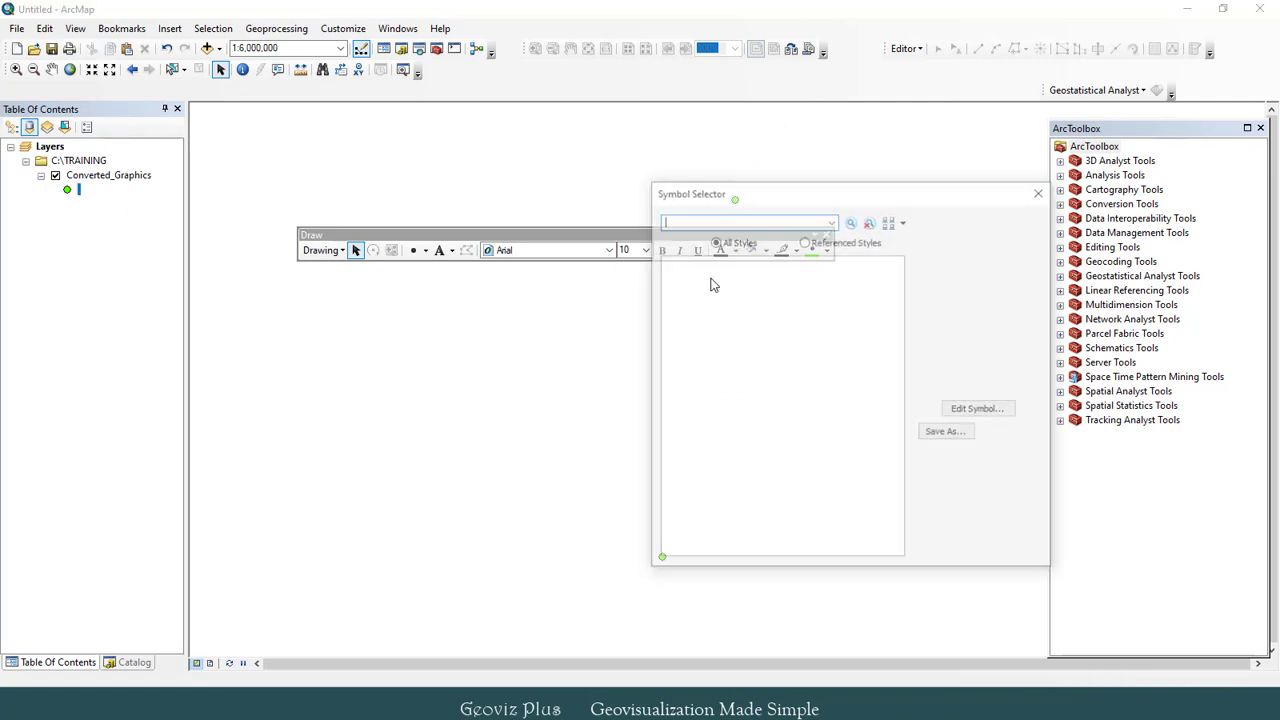
pyautogui.click(820, 292)
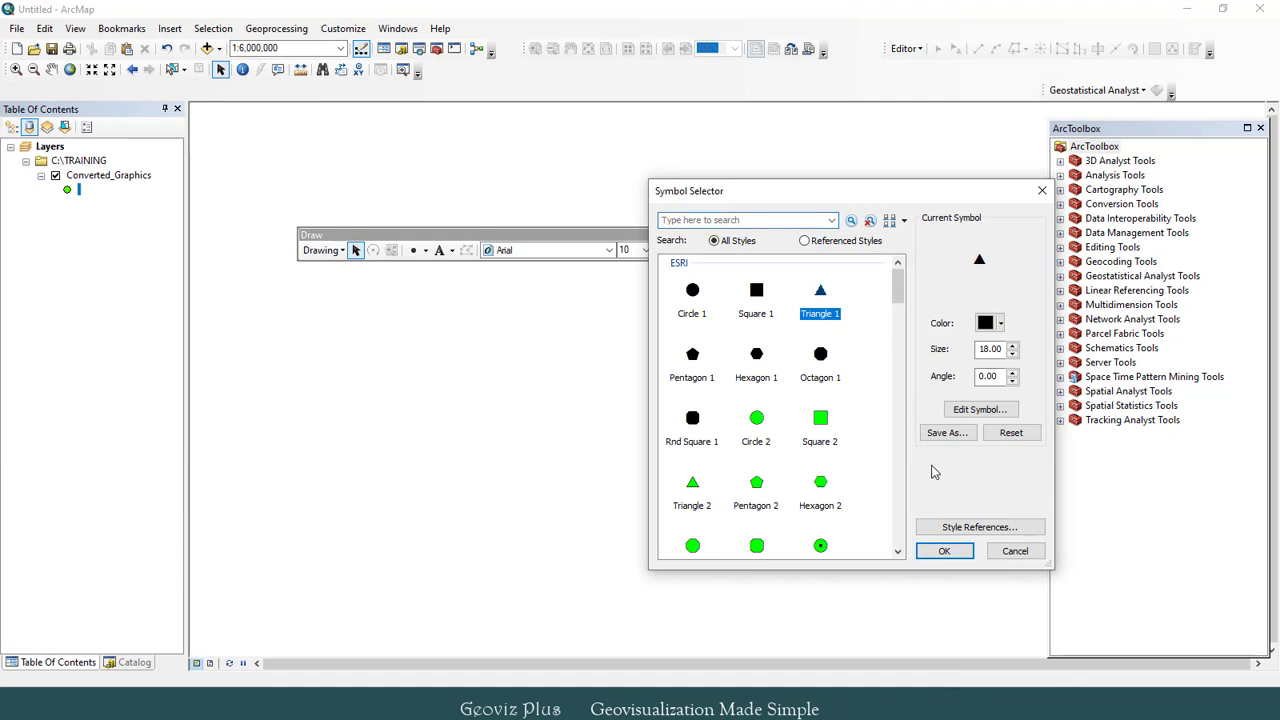
pyautogui.click(960, 552)
pyautogui.scroll(3, 820, 478)
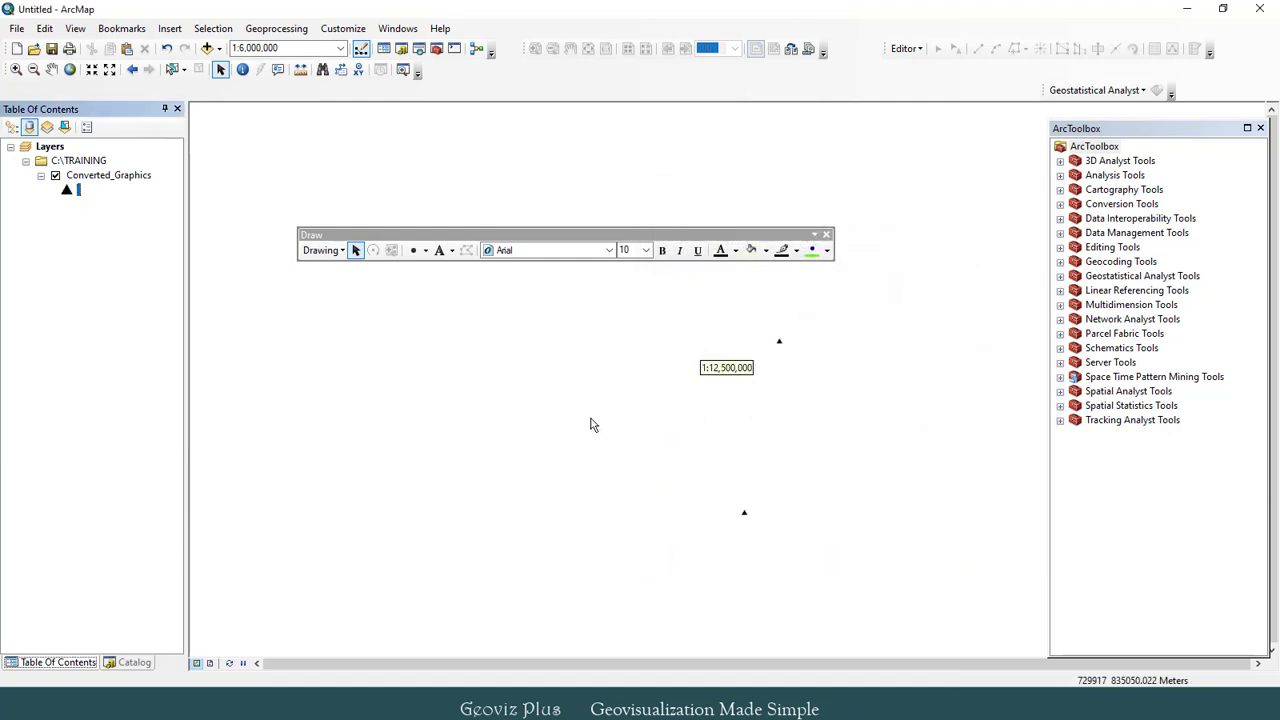
# Check the Converted_Graphics attribute table showing its two point records.
pyautogui.rightClick(100, 176)
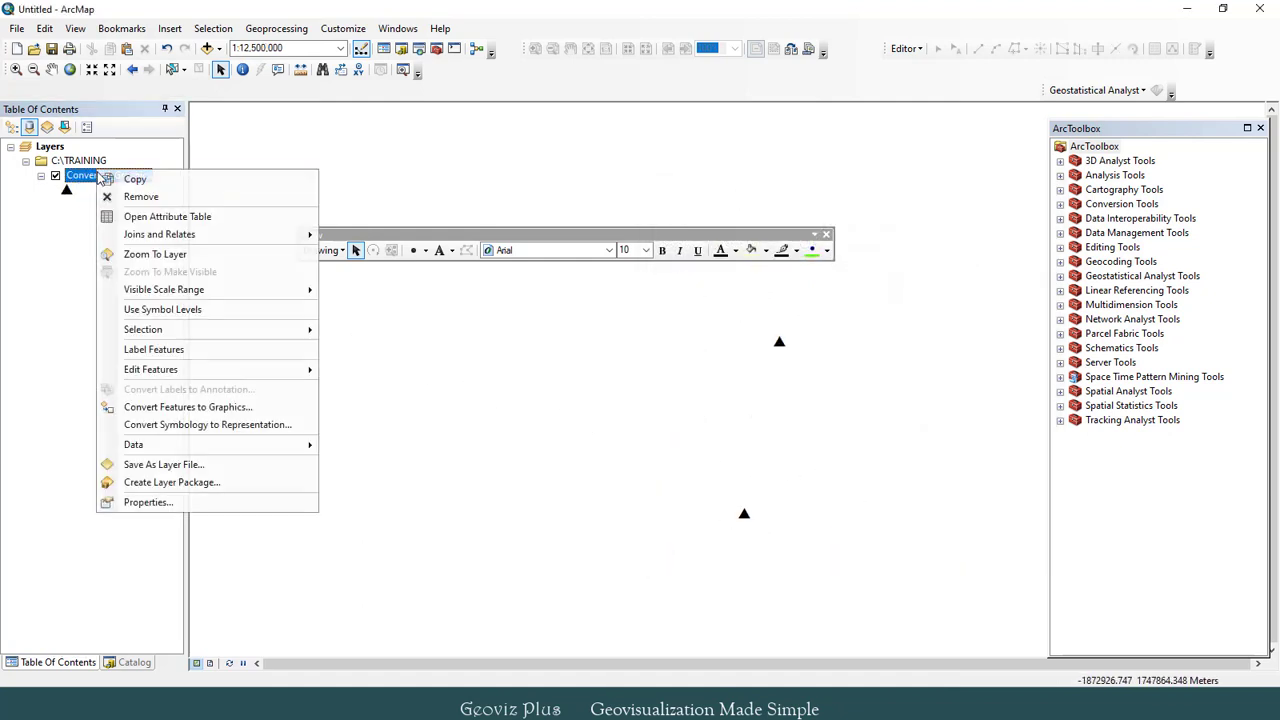
pyautogui.click(128, 216)
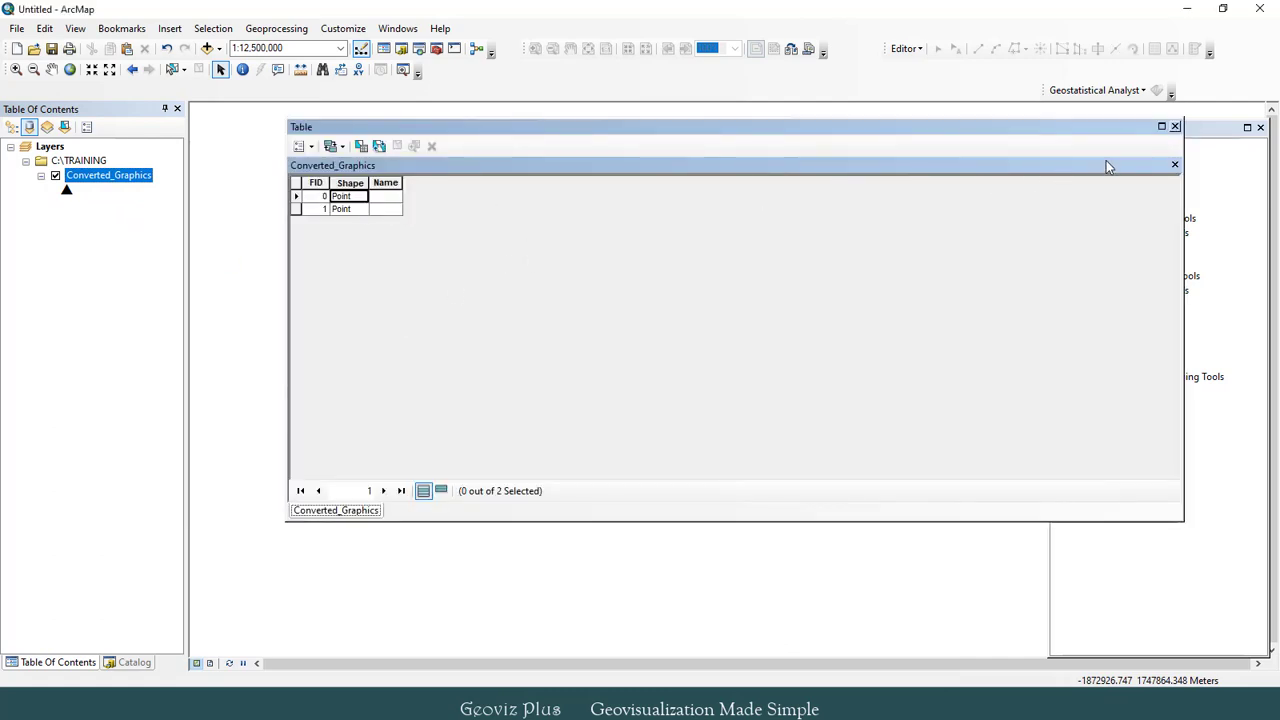
pyautogui.click(1175, 127)
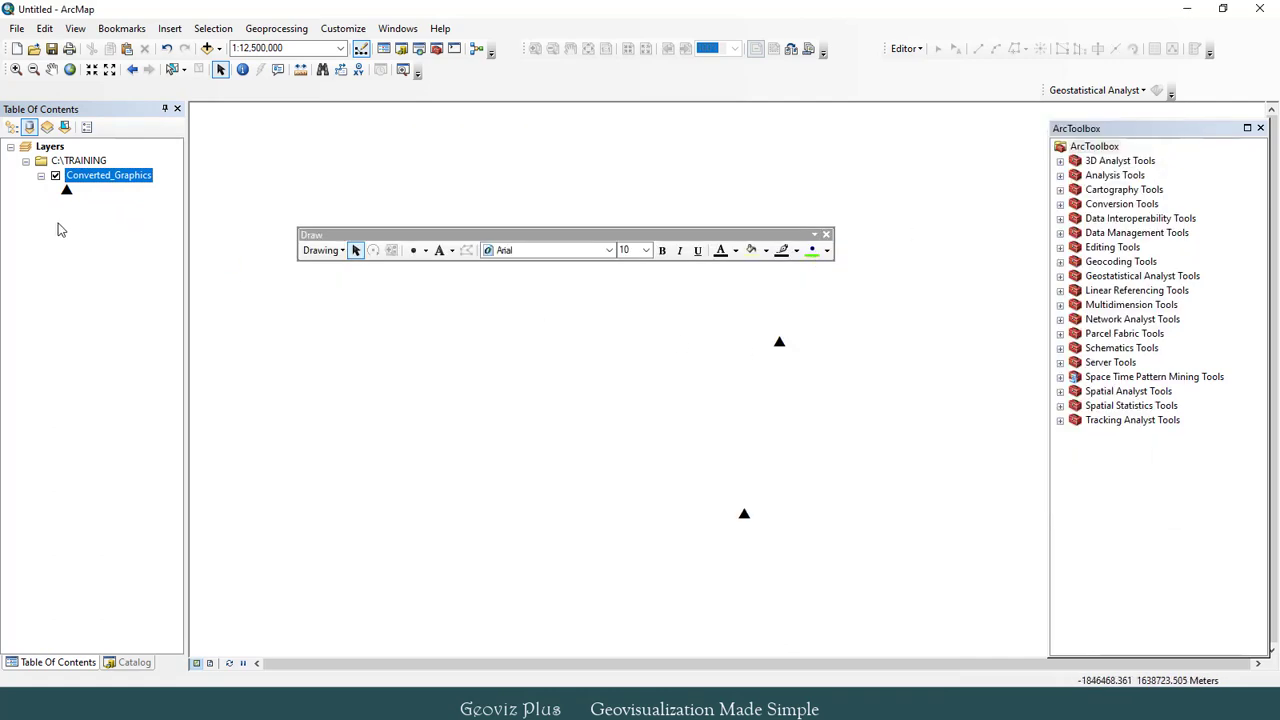
# Run Add XY Coordinates on the Converted_Graphics layer.
pyautogui.click(1060, 233)
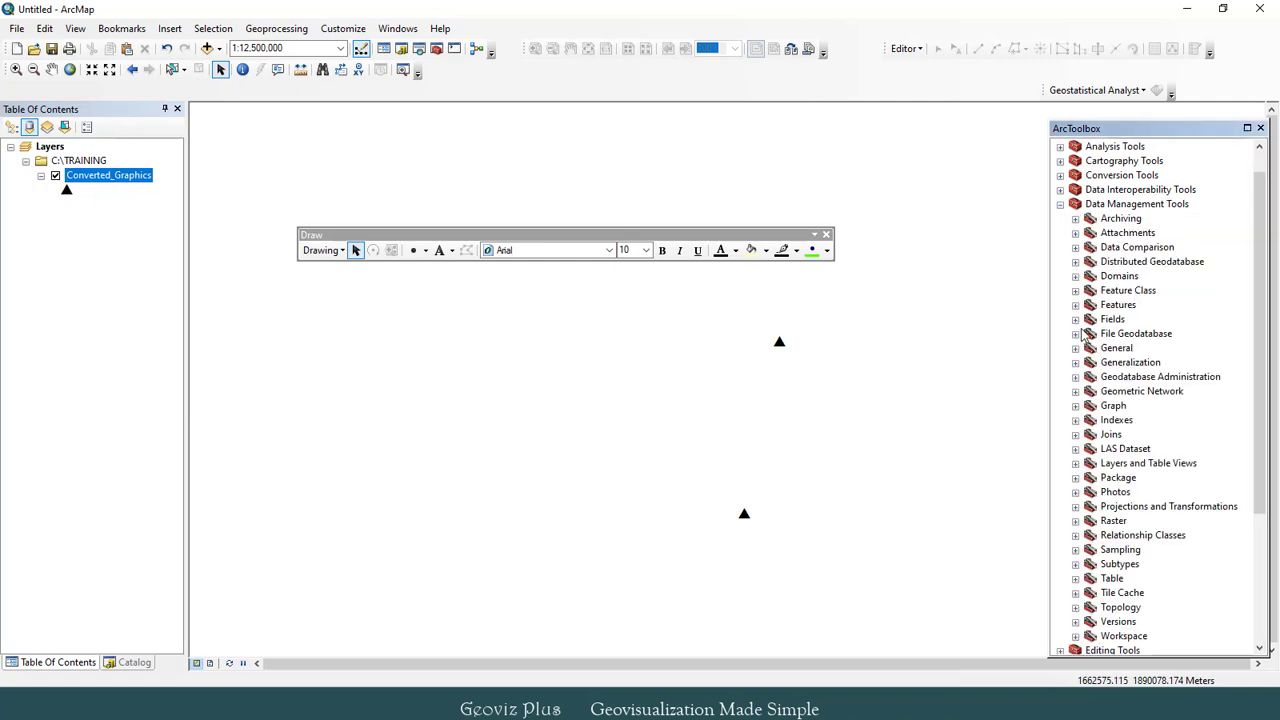
pyautogui.click(1076, 305)
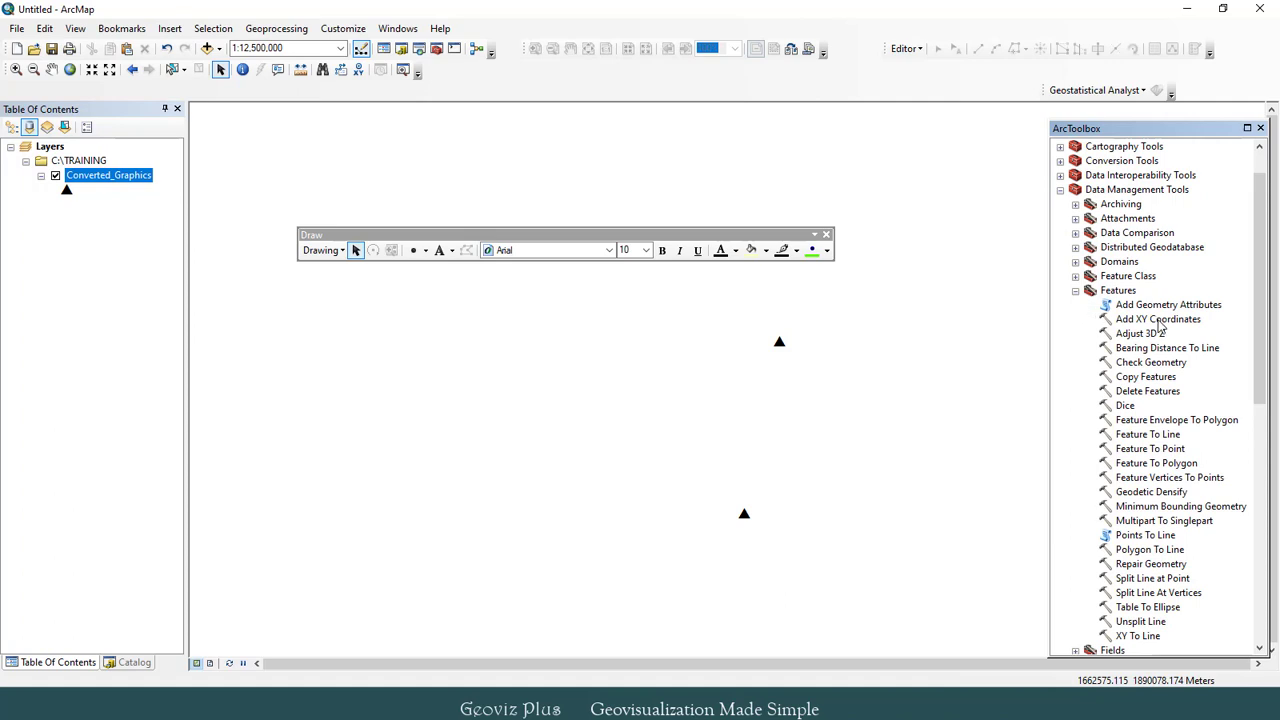
pyautogui.click(1157, 320)
pyautogui.doubleClick(1157, 320)
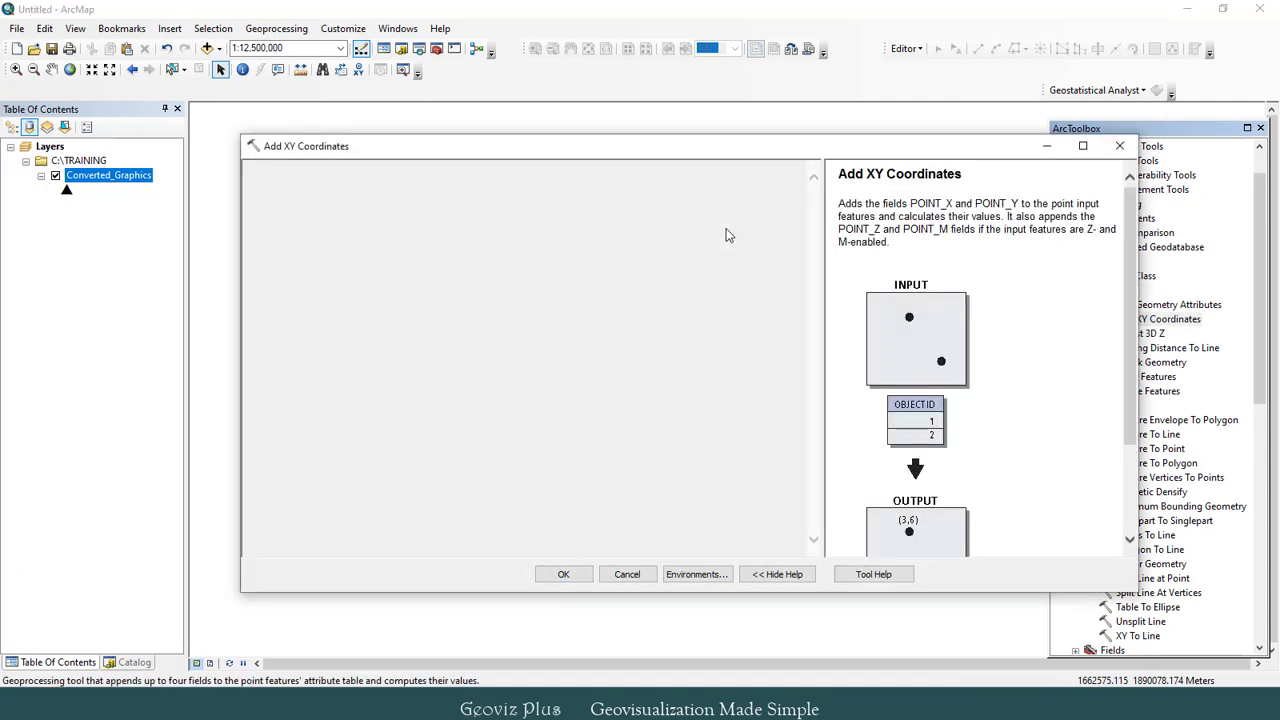
pyautogui.click(762, 192)
pyautogui.click(337, 208)
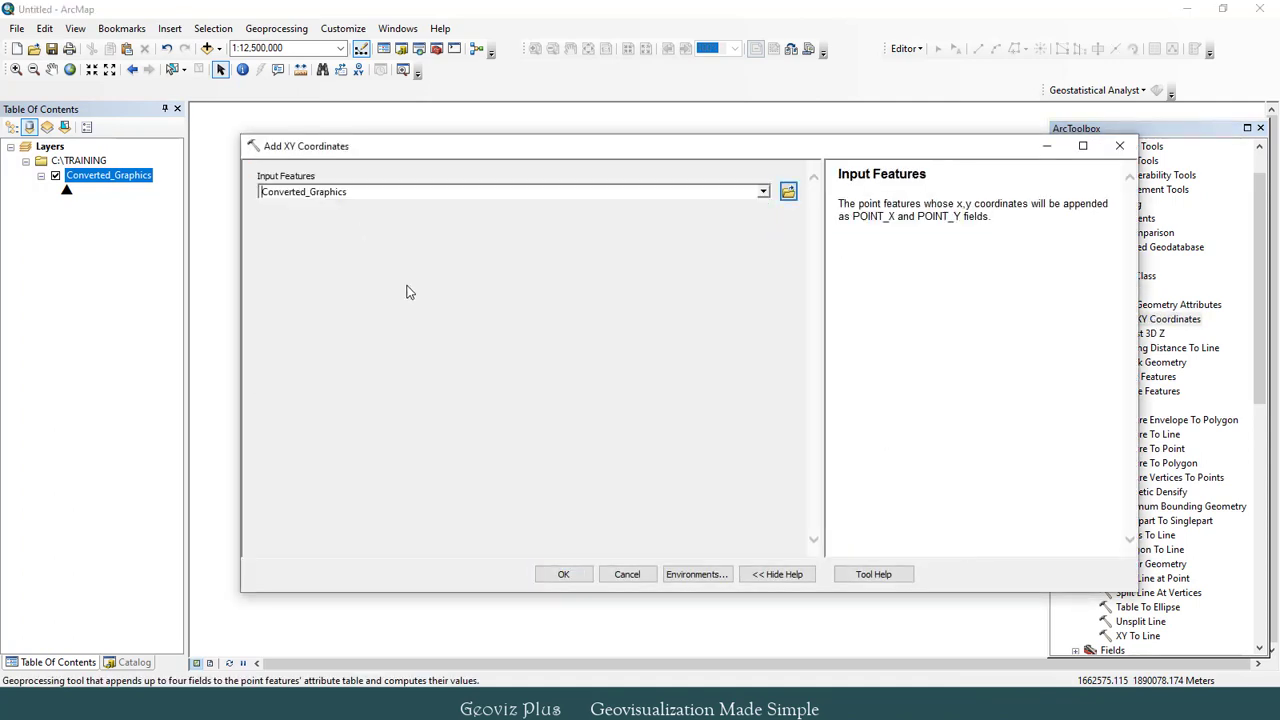
pyautogui.click(563, 574)
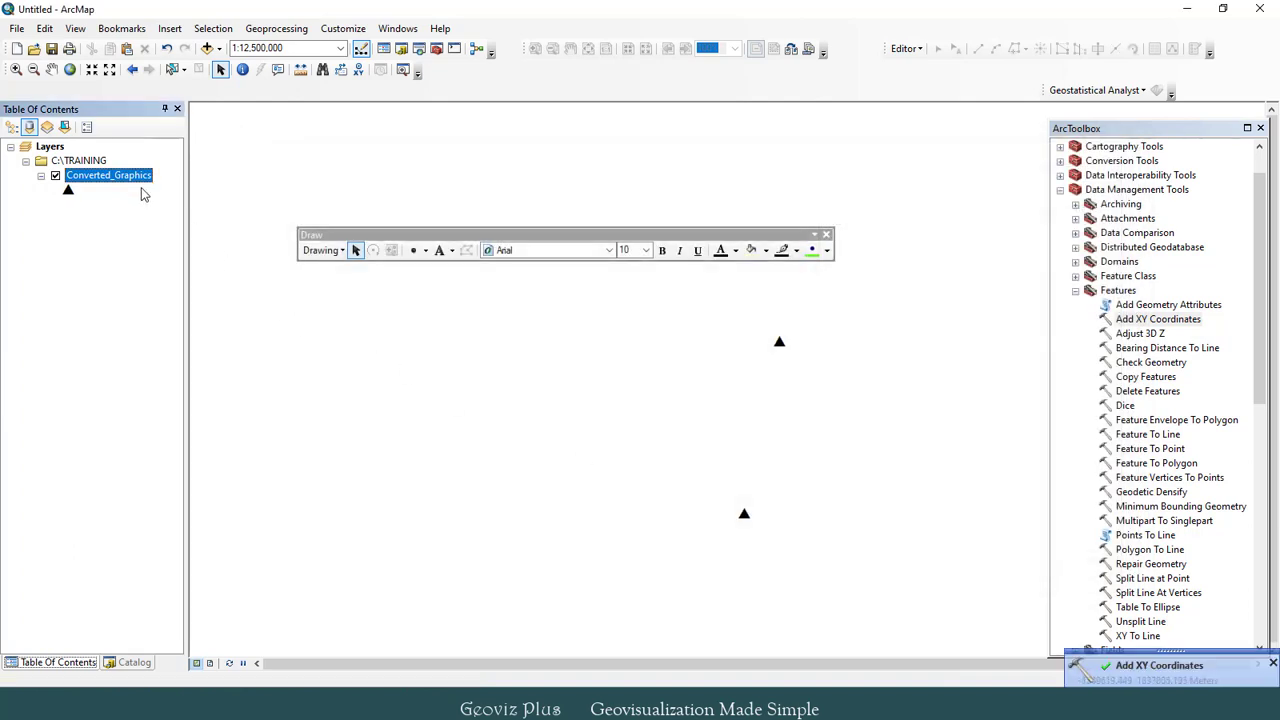
# Check the new POINT_X and POINT_Y values in Converted_Graphics' attribute table.
pyautogui.rightClick(110, 178)
pyautogui.click(158, 219)
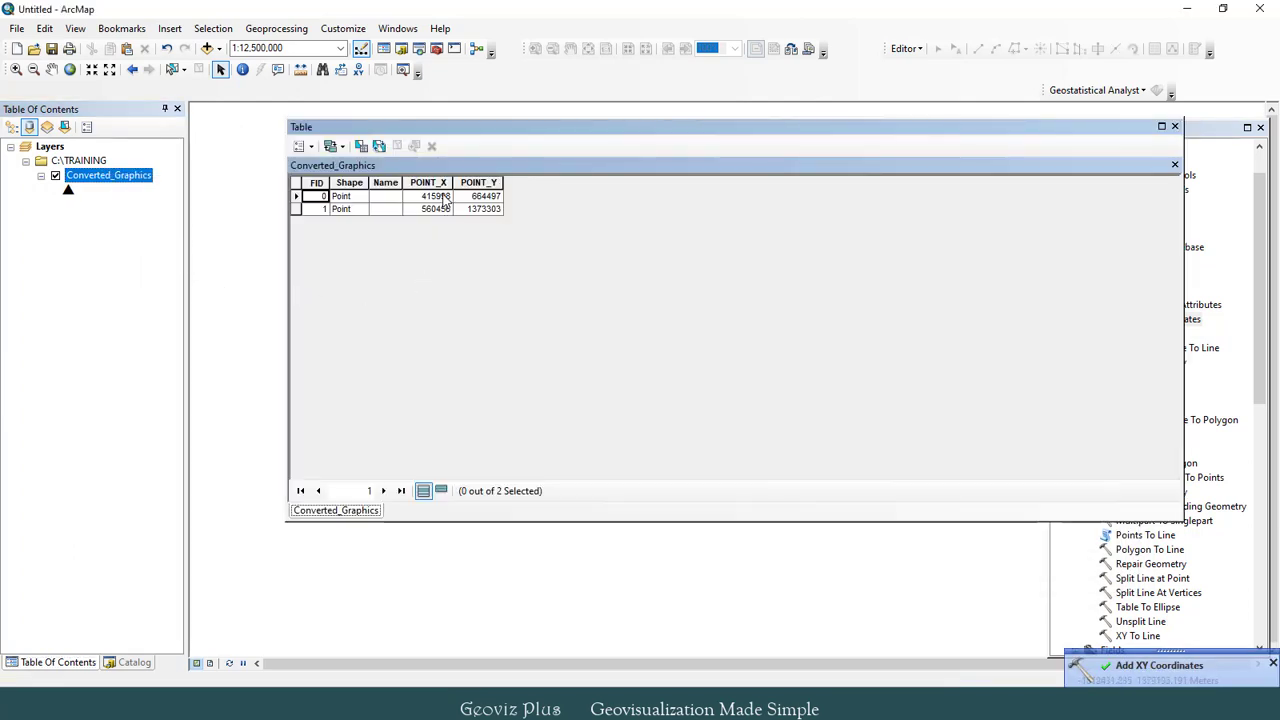
pyautogui.click(445, 210)
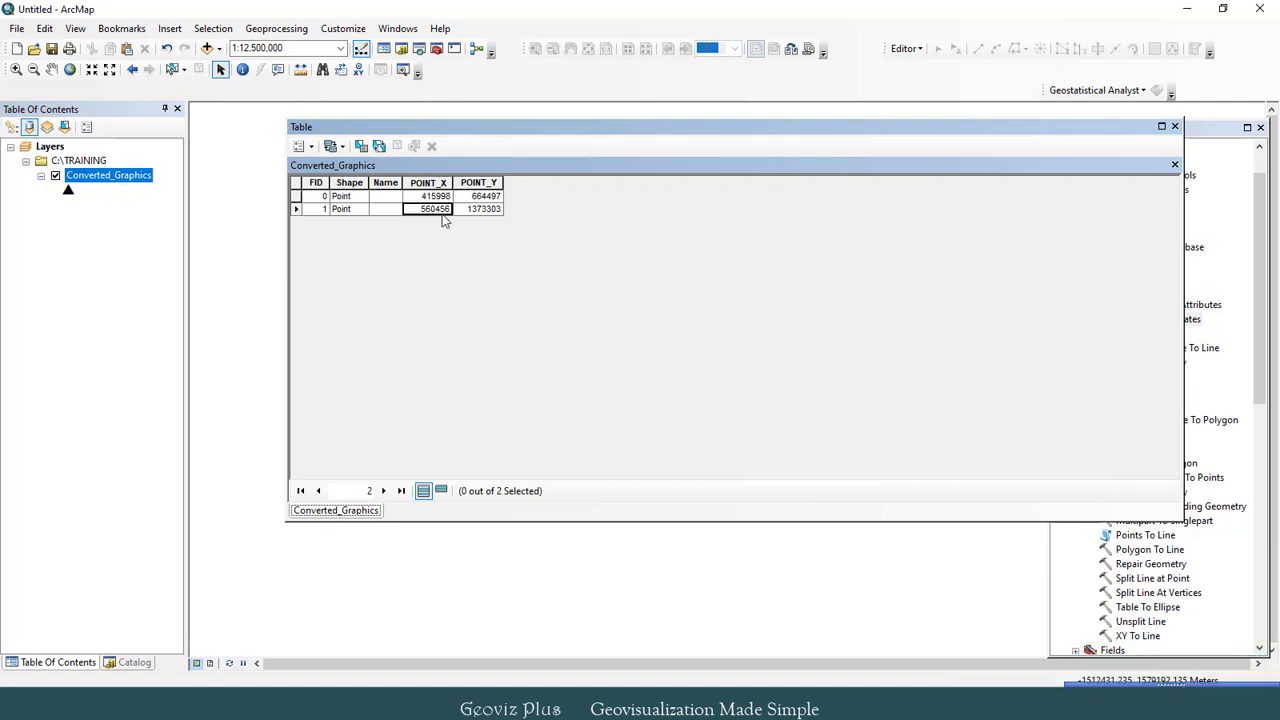
pyautogui.click(482, 210)
# Close the attribute table and Draw toolbar, then remove Converted_Graphics from the map.
pyautogui.click(1175, 128)
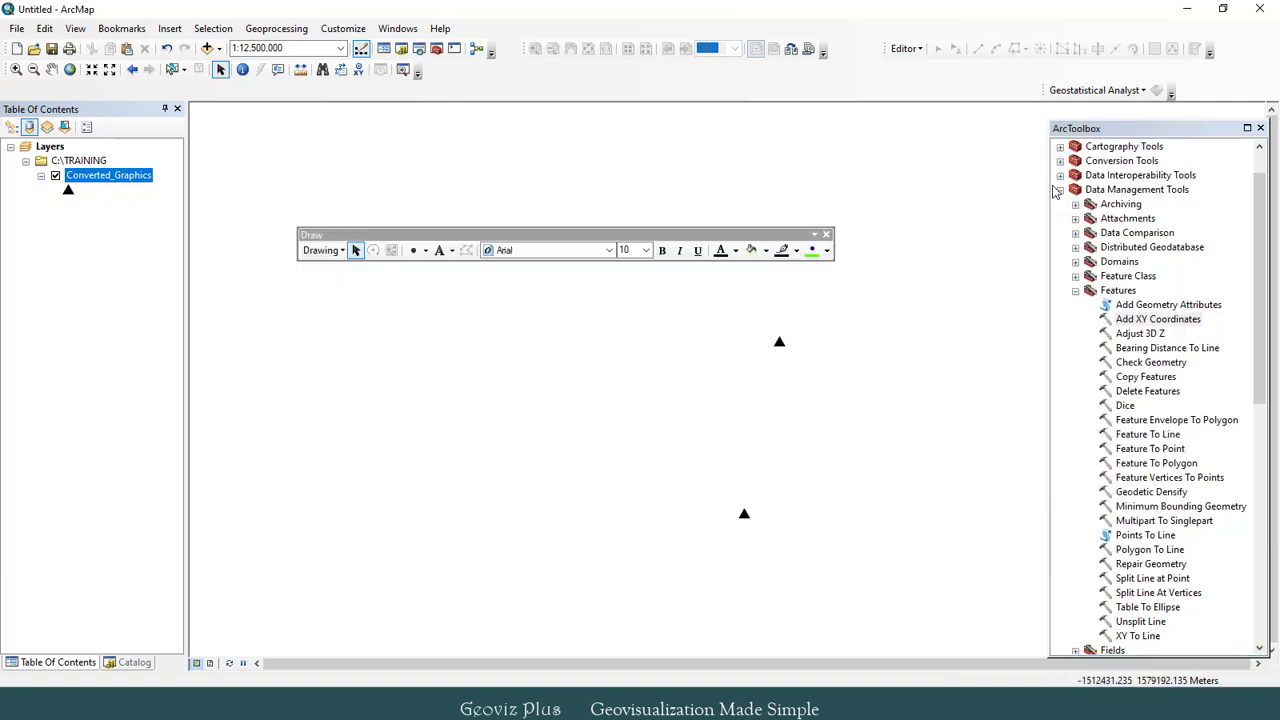
pyautogui.click(826, 236)
pyautogui.rightClick(666, 70)
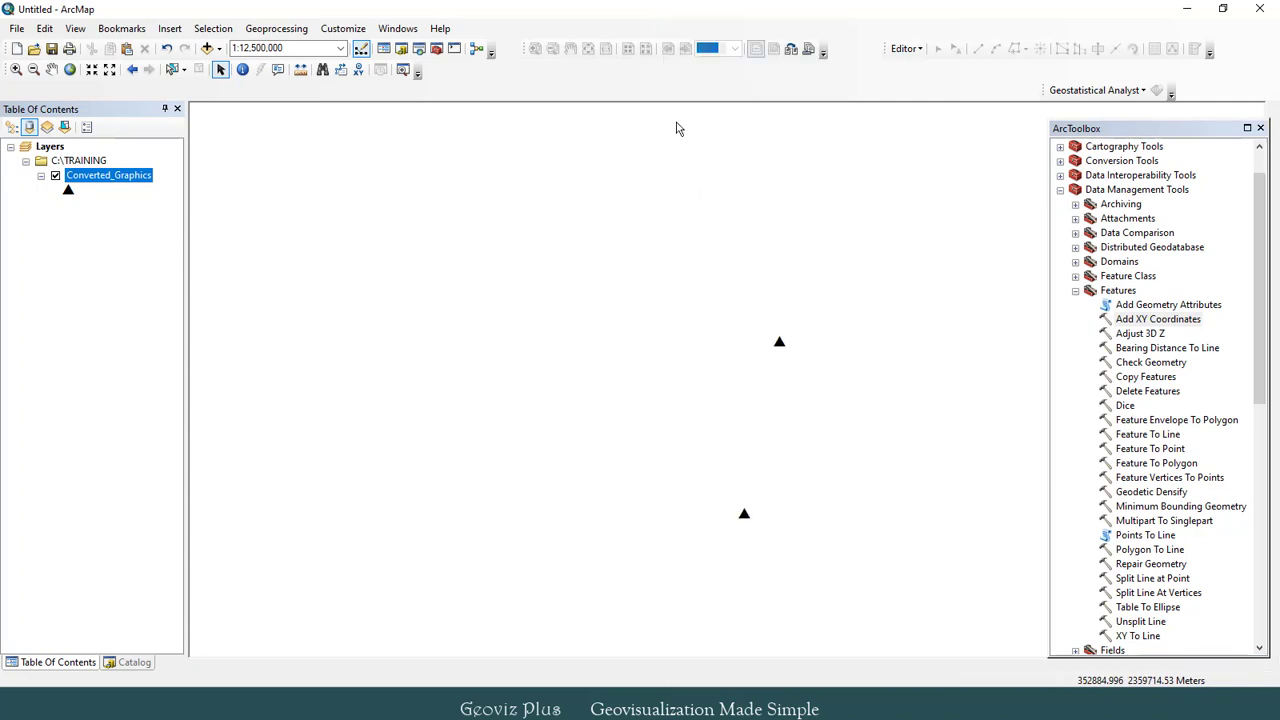
pyautogui.rightClick(116, 178)
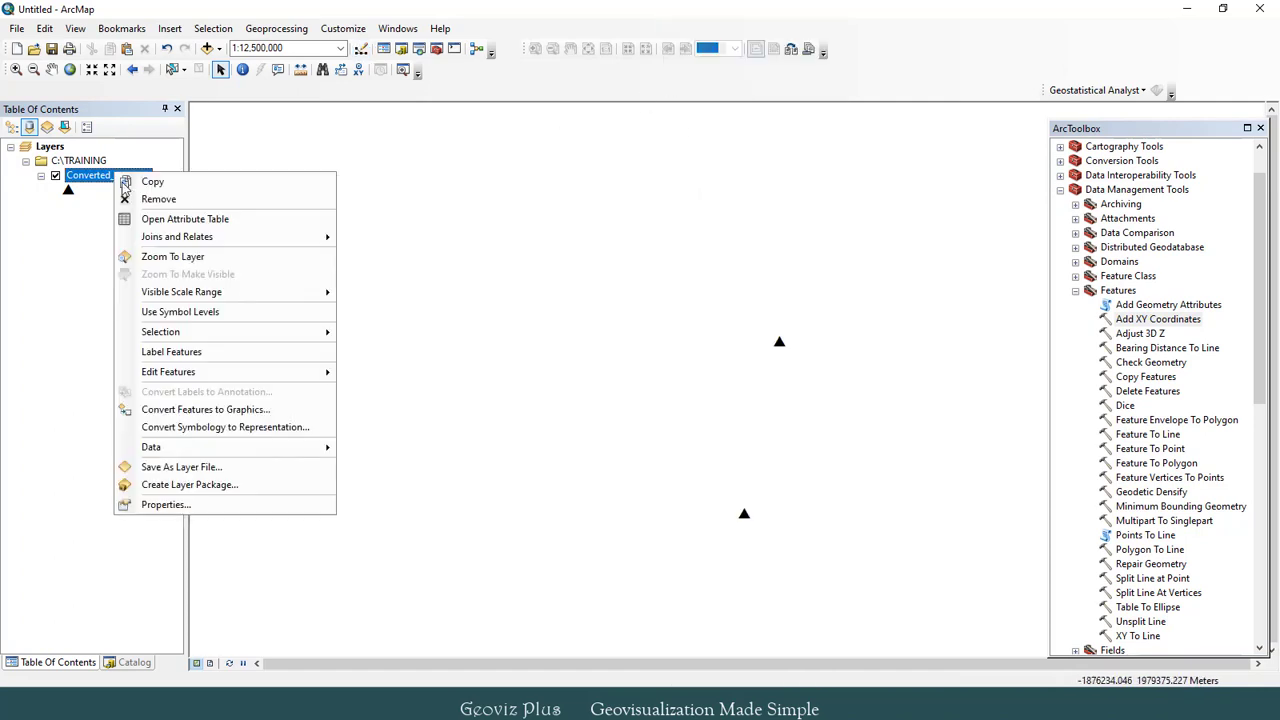
pyautogui.click(160, 210)
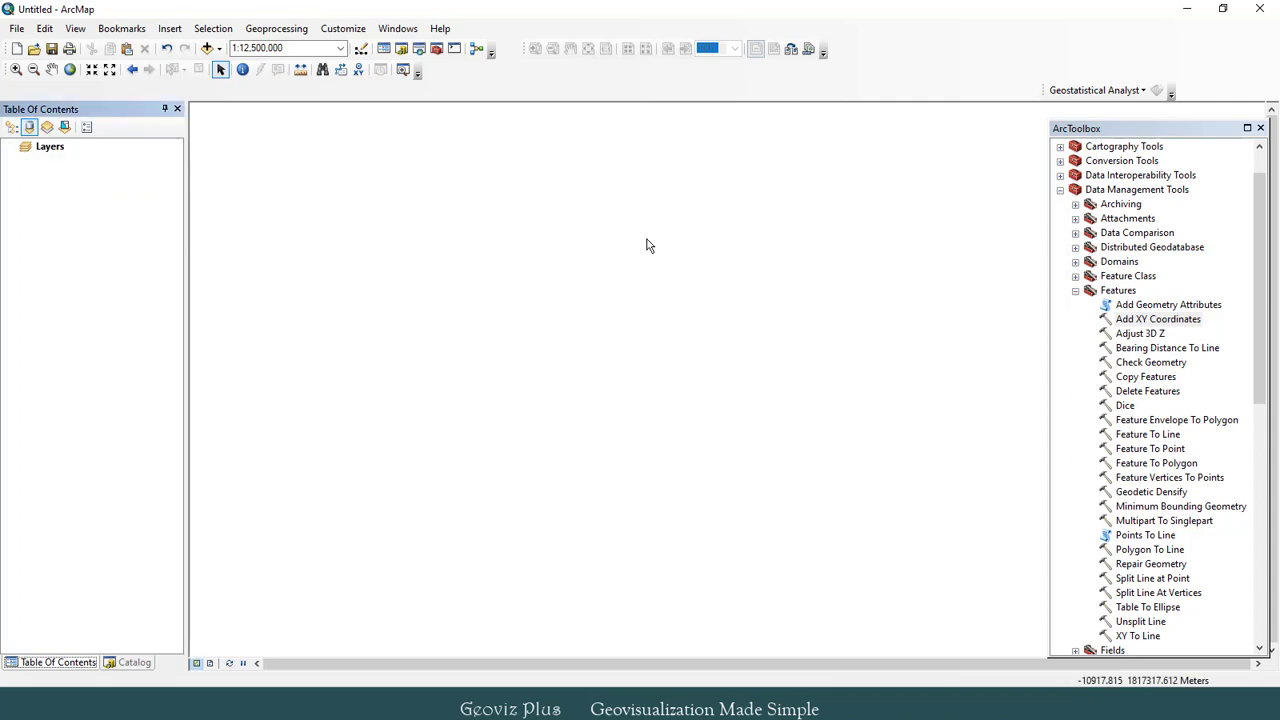
# Select Google Earth File.kmz in TRAINING and expand Conversion Tools in ArcToolbox.
pyautogui.click(1075, 291)
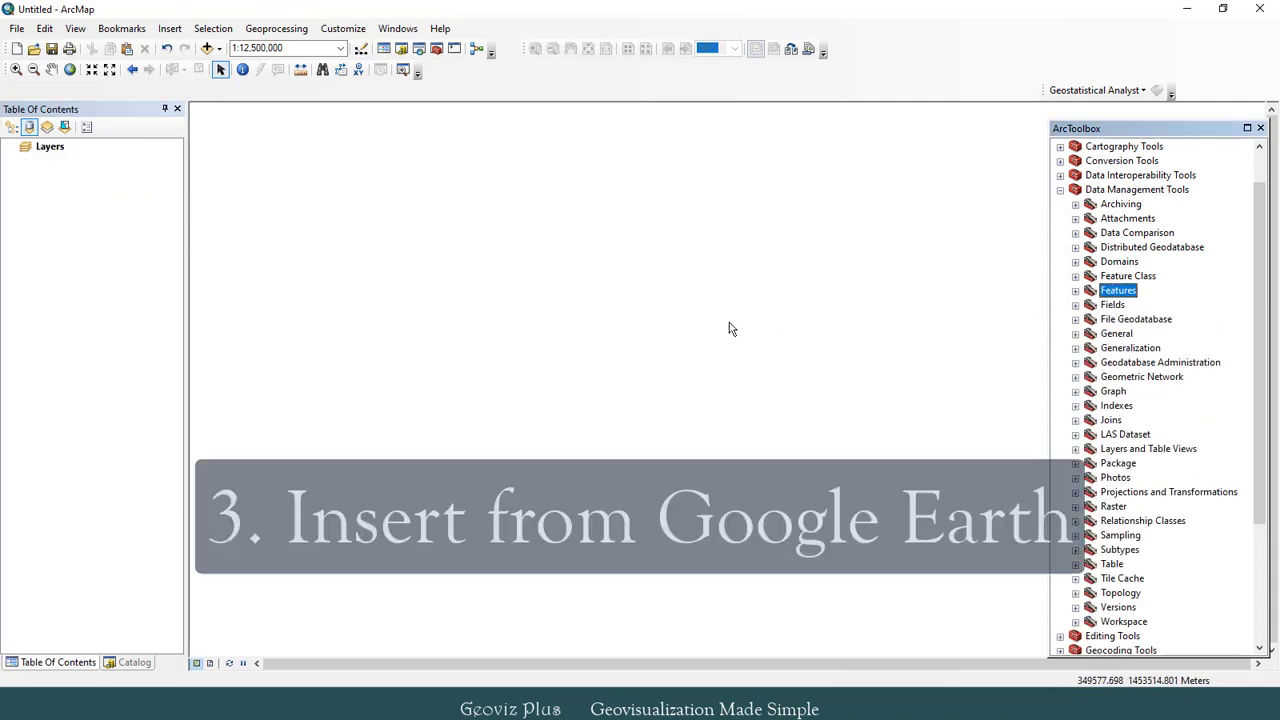
pyautogui.moveTo(1048, 401); pyautogui.dragTo(924, 404)
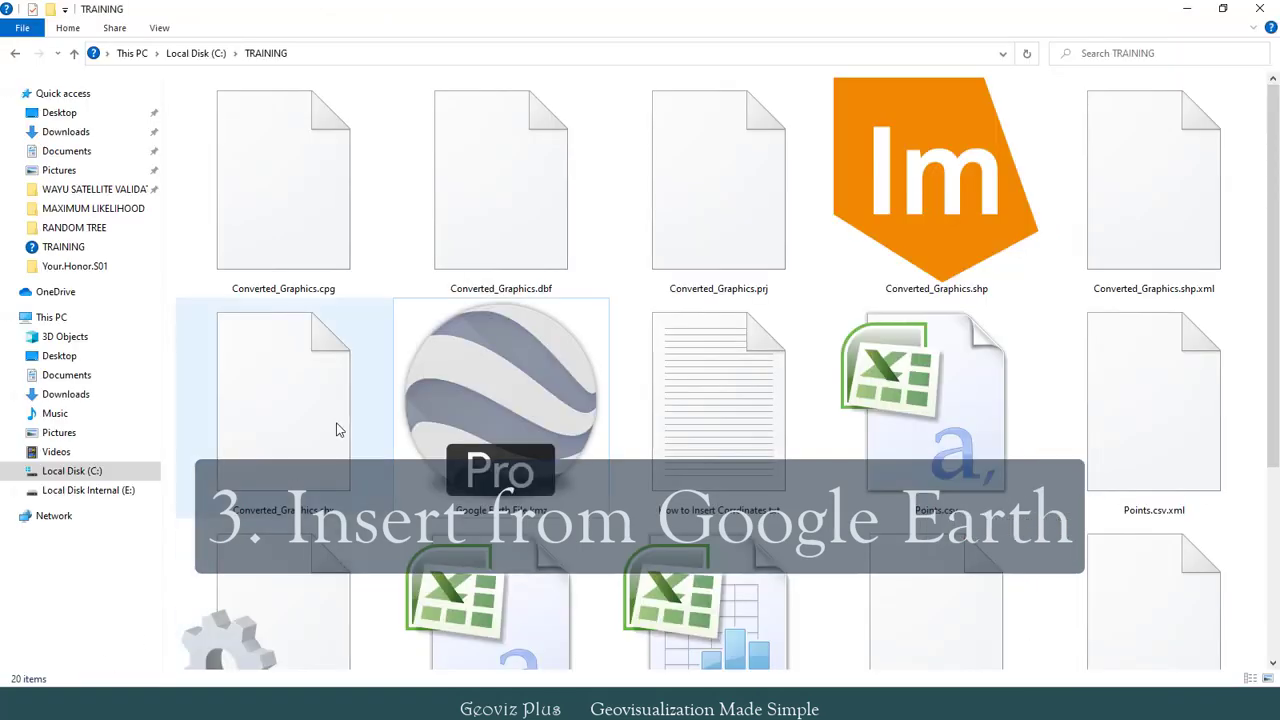
pyautogui.click(545, 427)
pyautogui.scroll(-2, 624, 425)
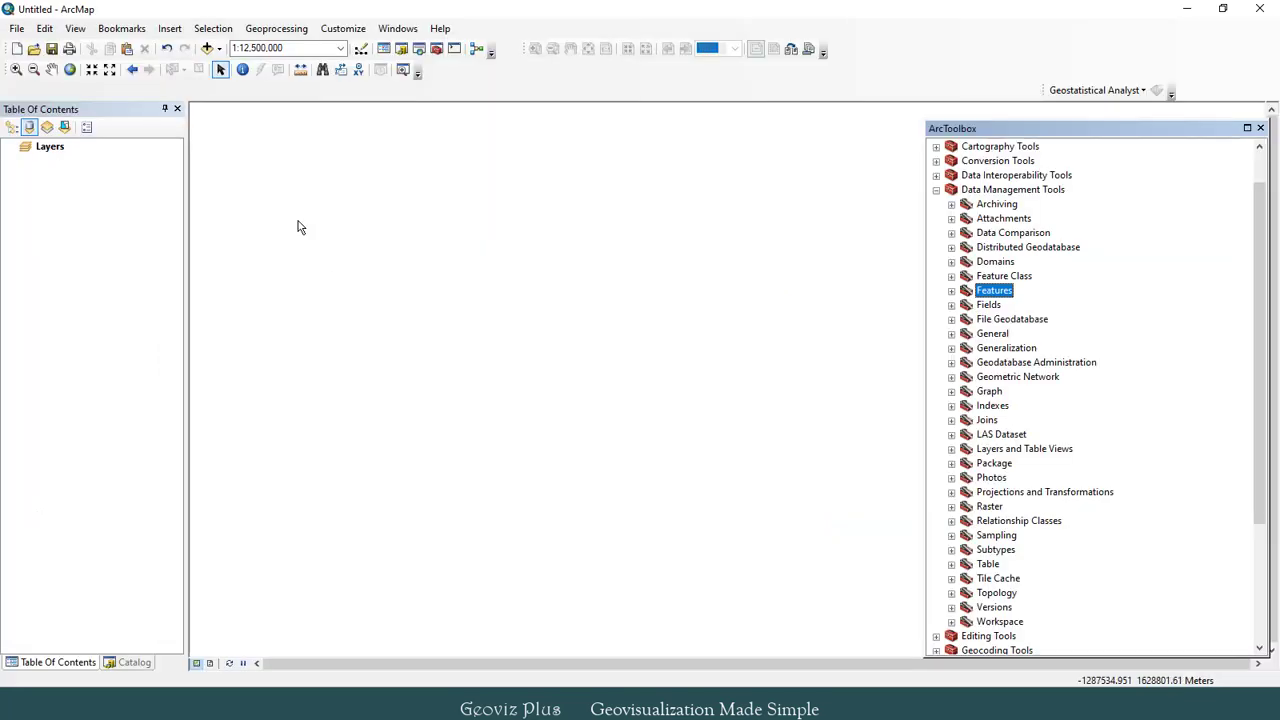
pyautogui.click(936, 232)
pyautogui.click(936, 204)
# Start KML To Layer with Google Earth File.kmz as the input file.
pyautogui.click(951, 247)
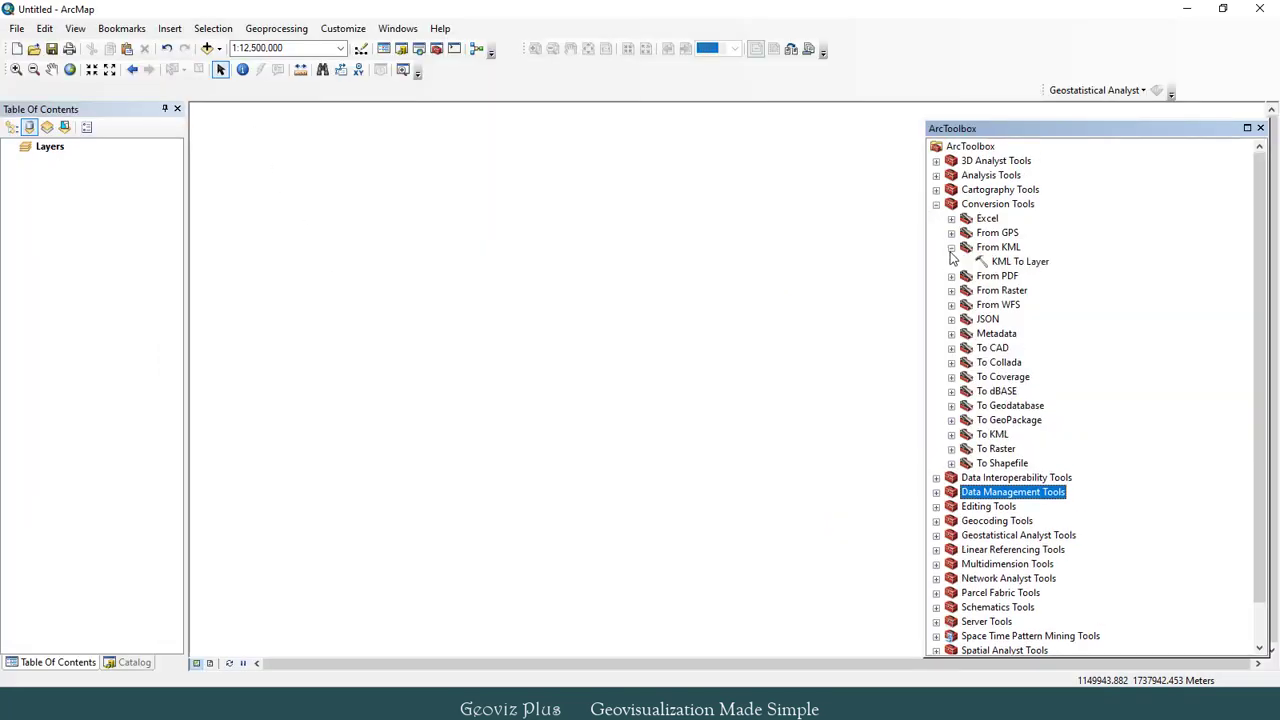
pyautogui.click(1017, 263)
pyautogui.doubleClick(1015, 261)
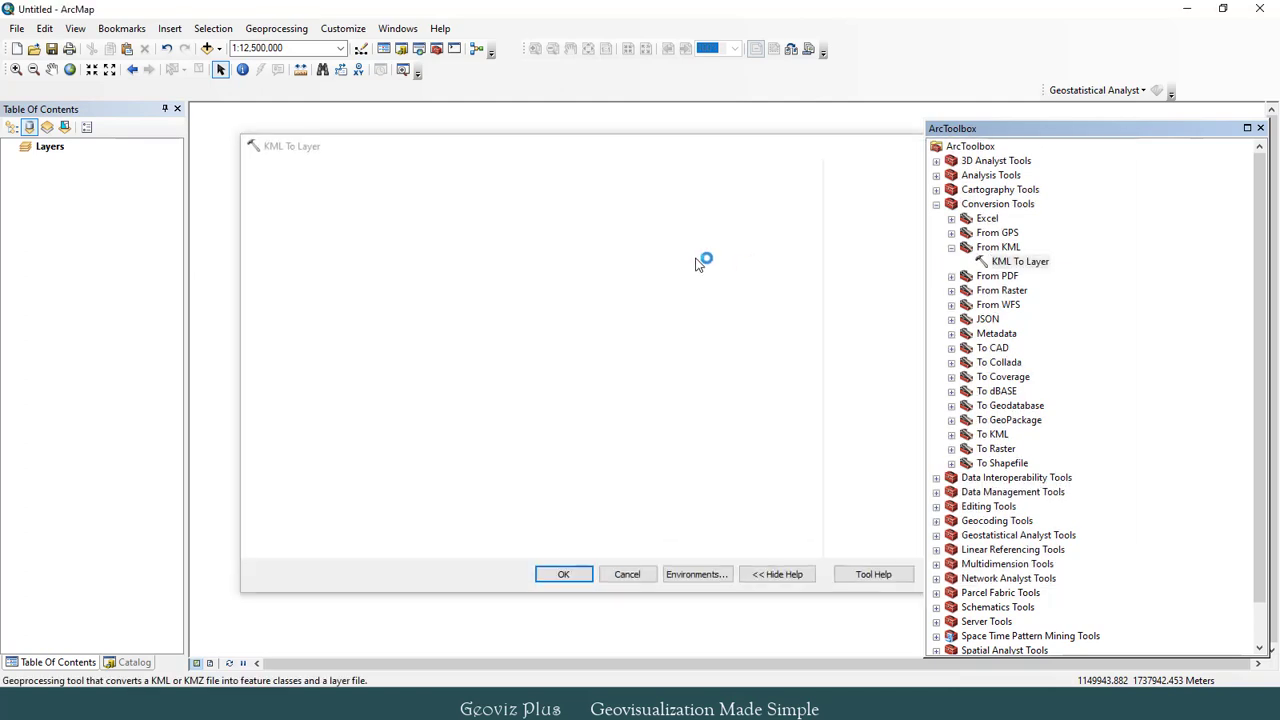
pyautogui.click(788, 193)
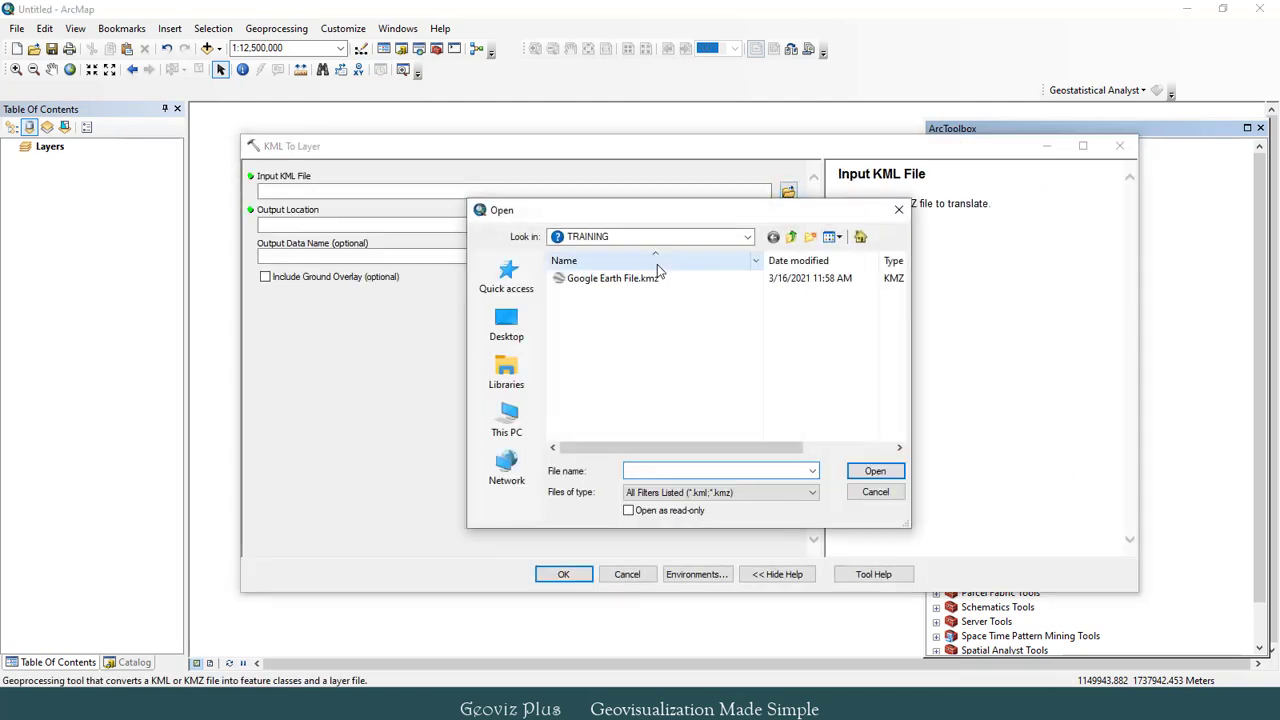
pyautogui.click(651, 281)
pyautogui.doubleClick(651, 281)
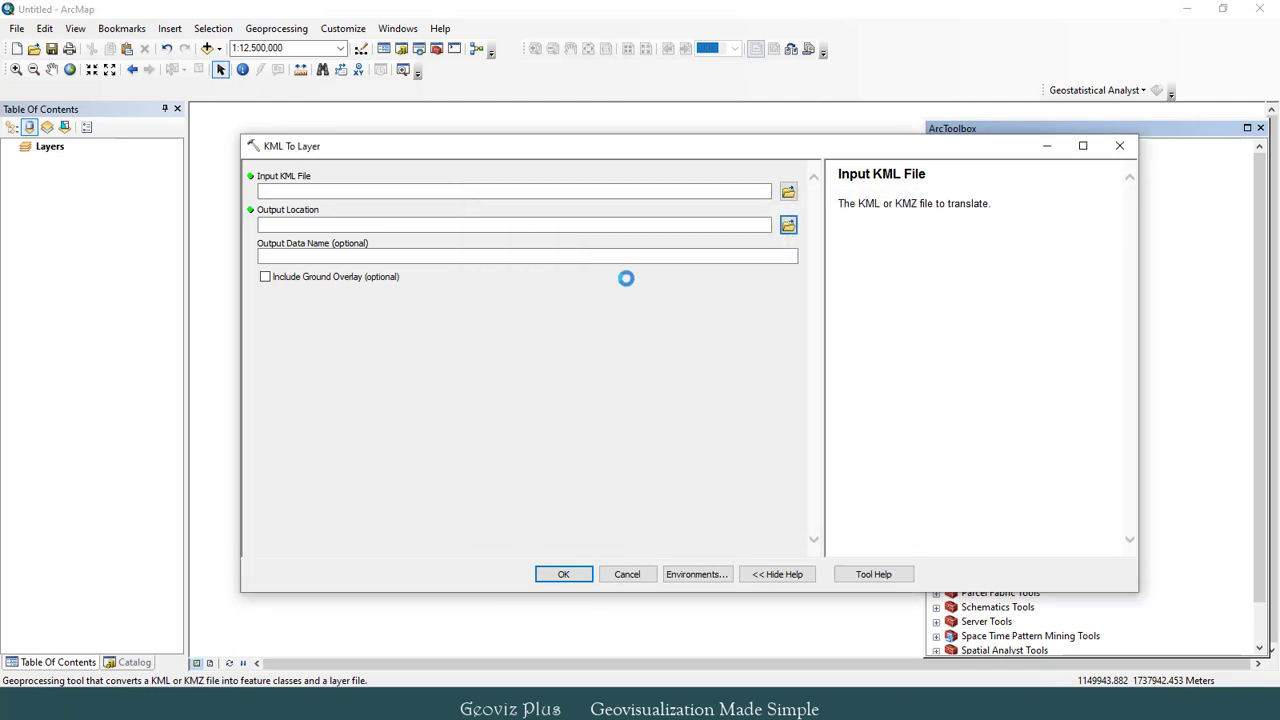
# Set output to C:\TRAINING, name it GE_Pts_Layer, and run the conversion.
pyautogui.click(788, 227)
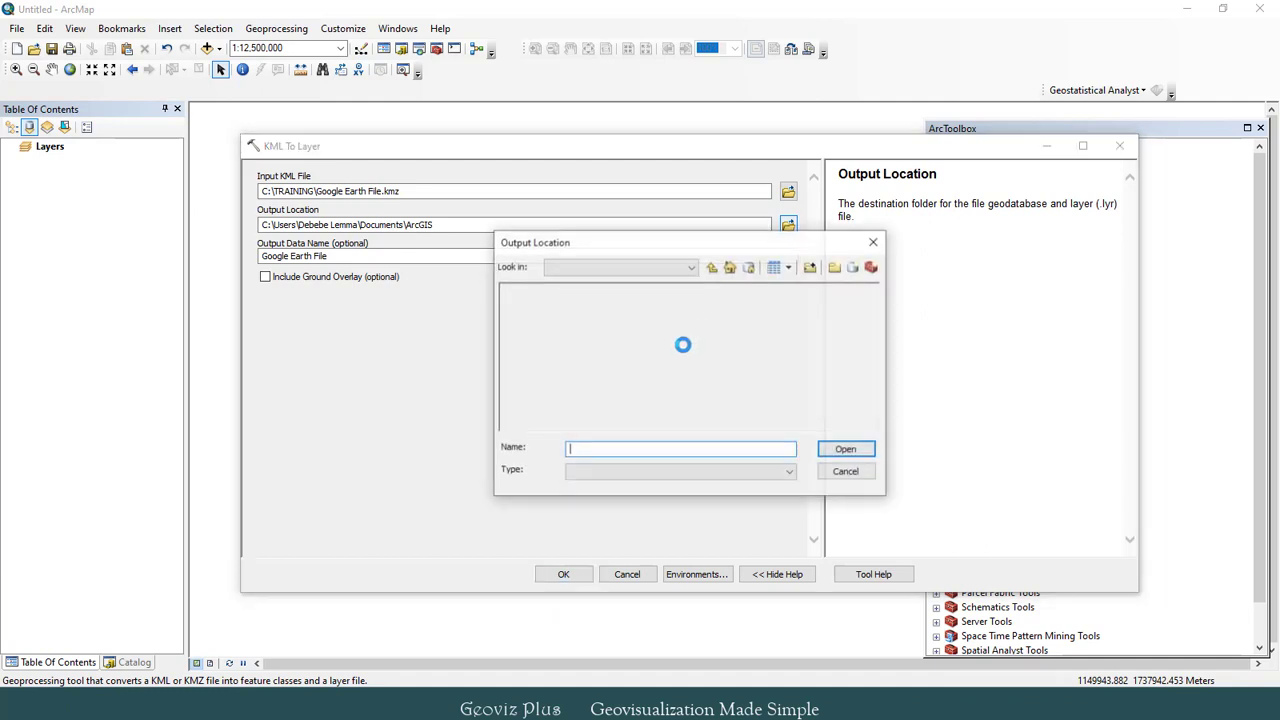
pyautogui.click(541, 318)
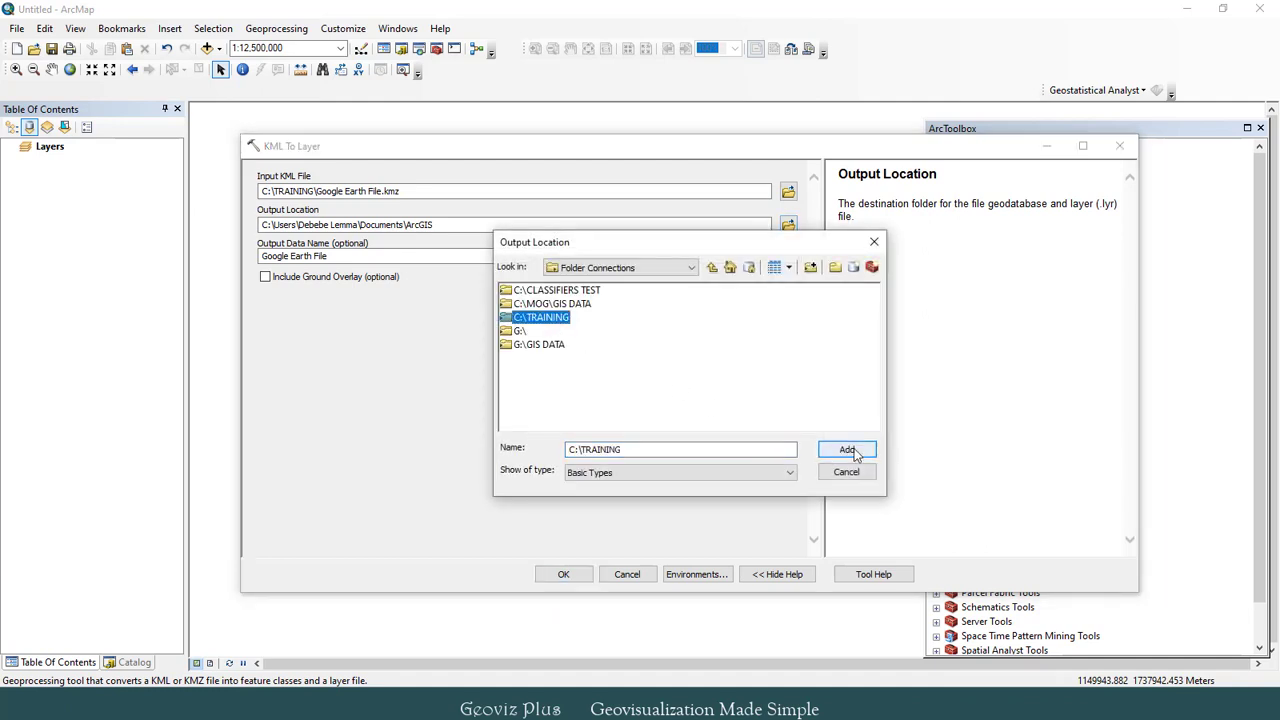
pyautogui.click(846, 449)
pyautogui.tripleClick(360, 256)
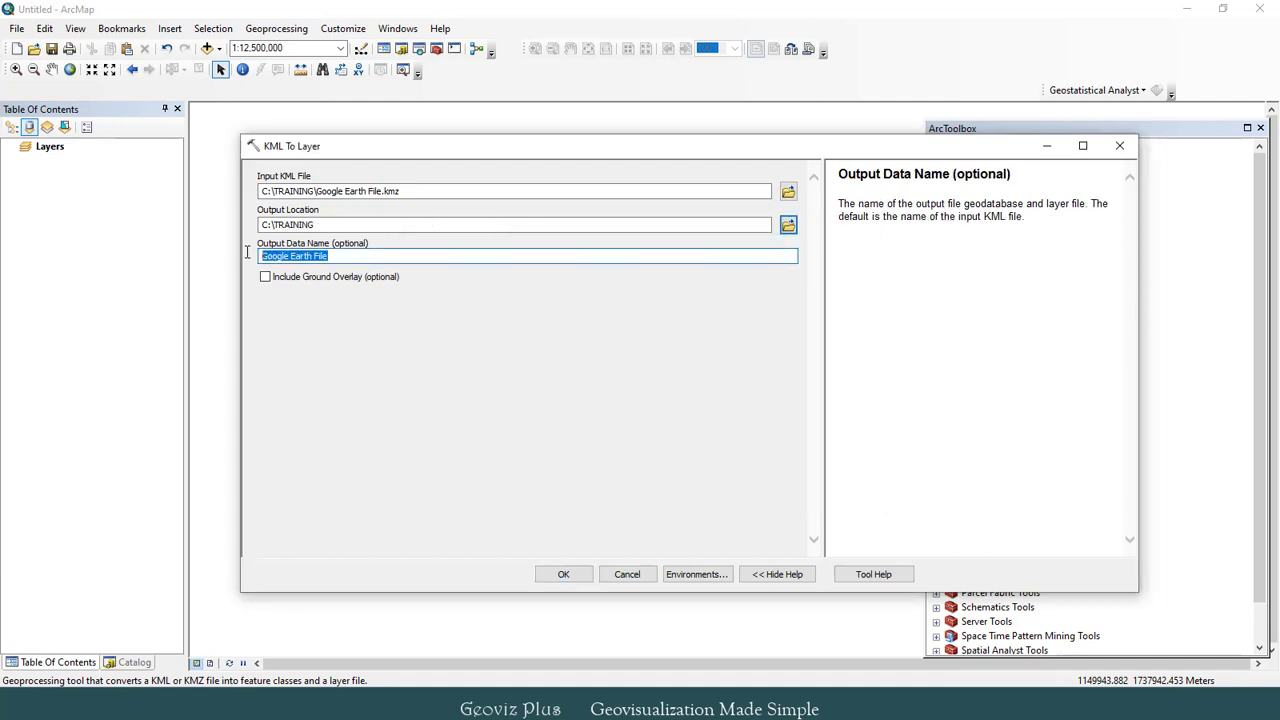
pyautogui.write('GE_Pts_Layer')
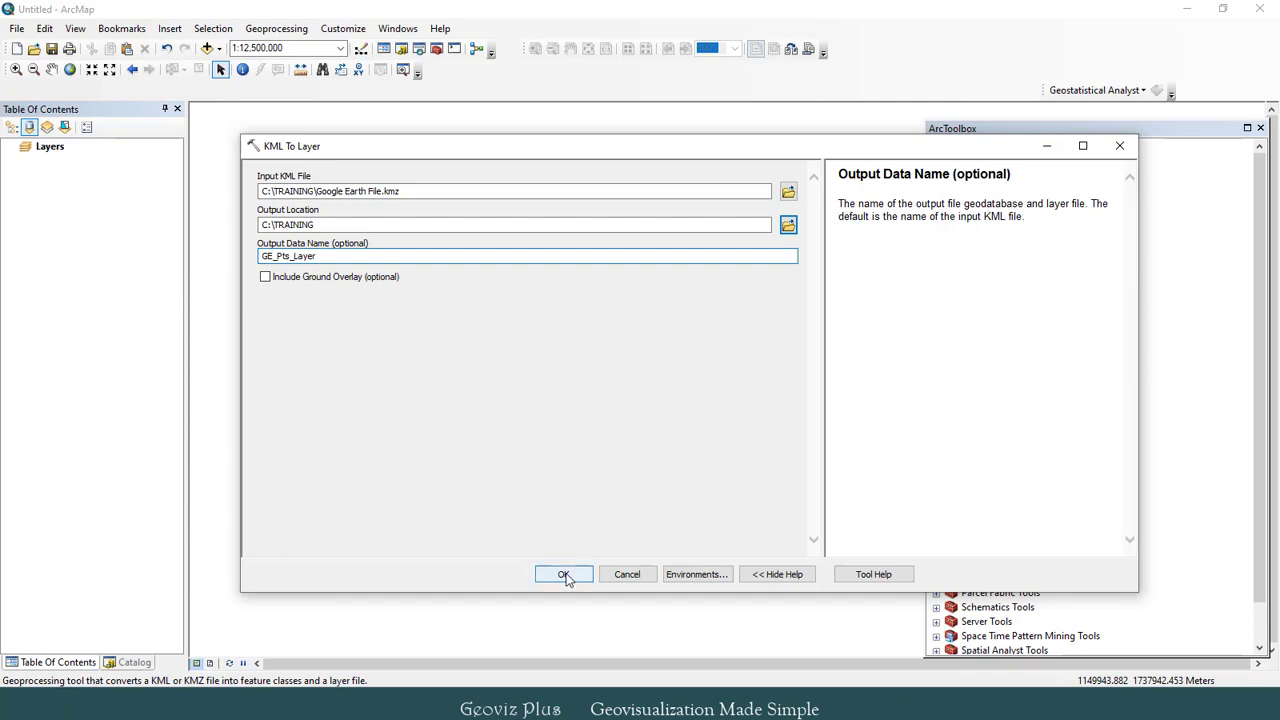
pyautogui.click(566, 574)
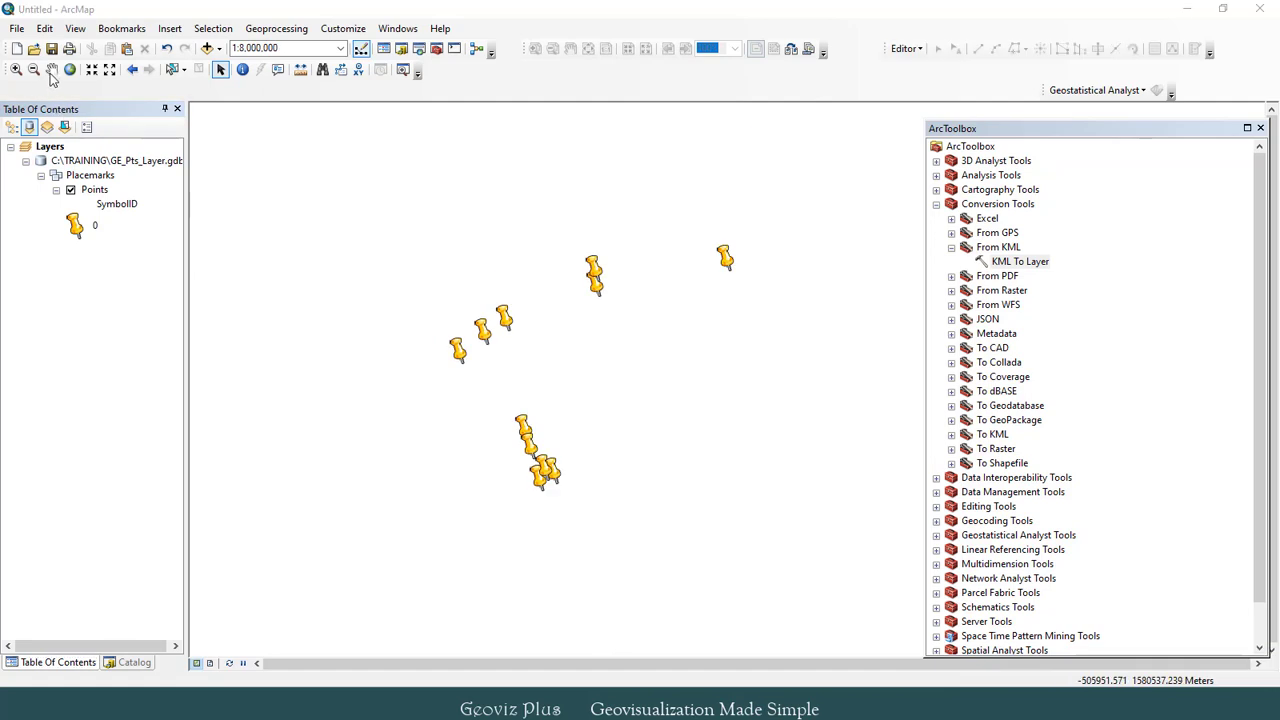
# Export the Points layer to C:\TRAINING\Points_from_GE.shp and add it to the map.
pyautogui.click(52, 69)
pyautogui.click(94, 189)
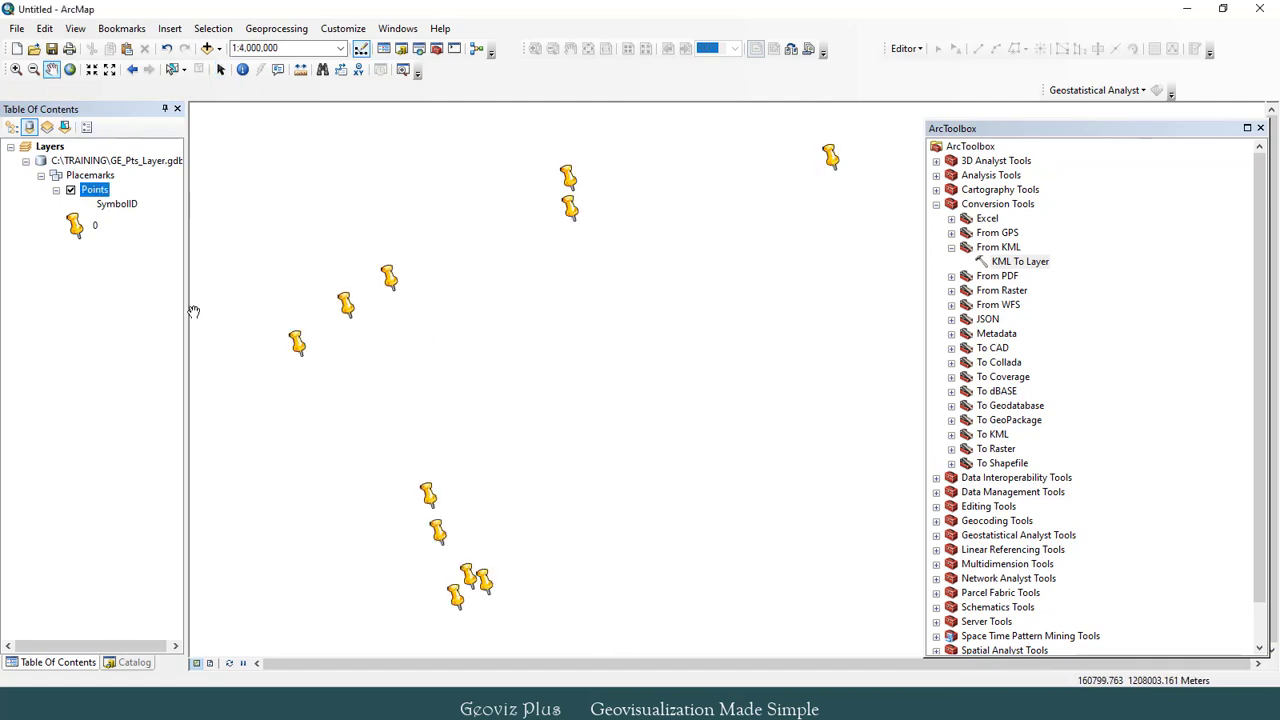
pyautogui.rightClick(101, 195)
pyautogui.moveTo(205, 465)
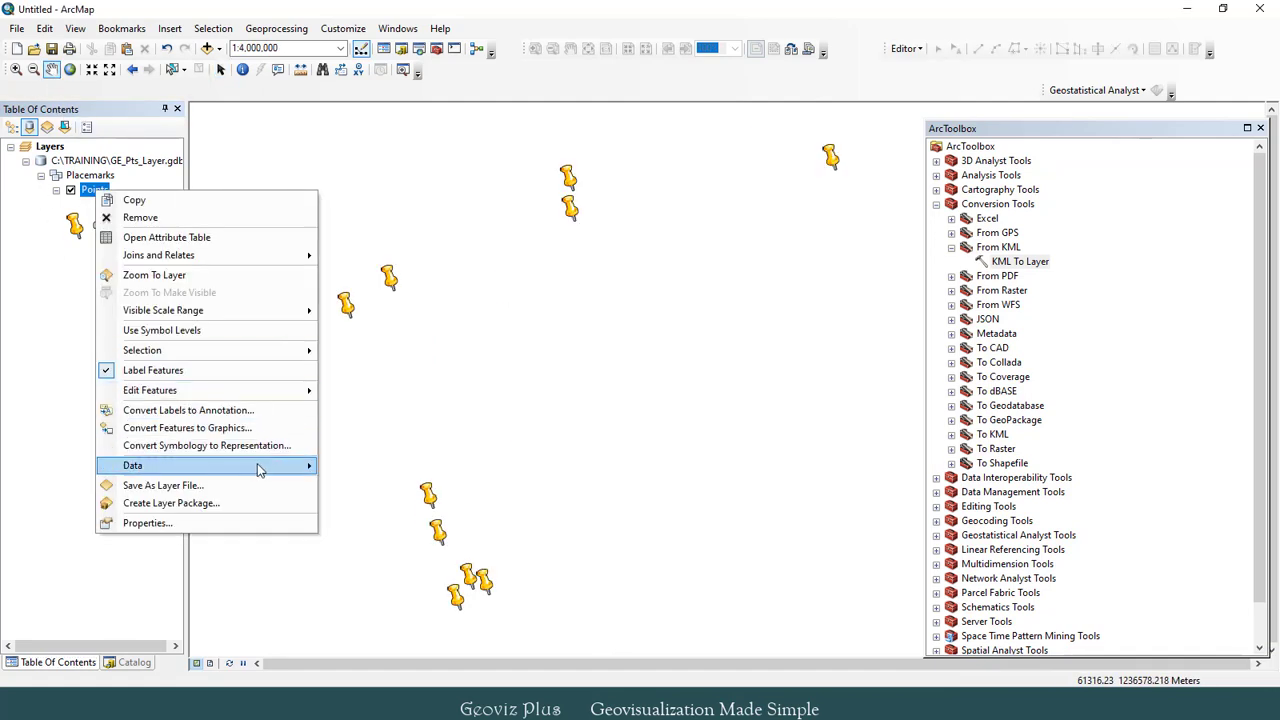
pyautogui.click(378, 483)
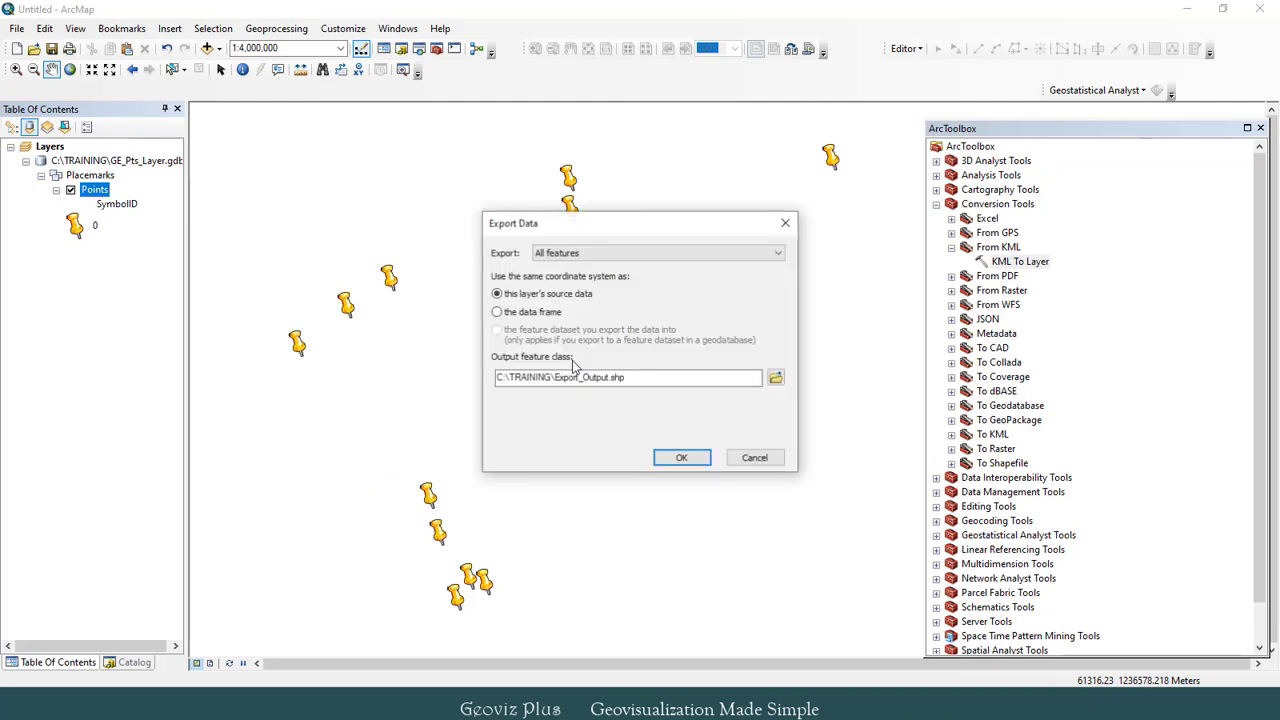
pyautogui.click(776, 380)
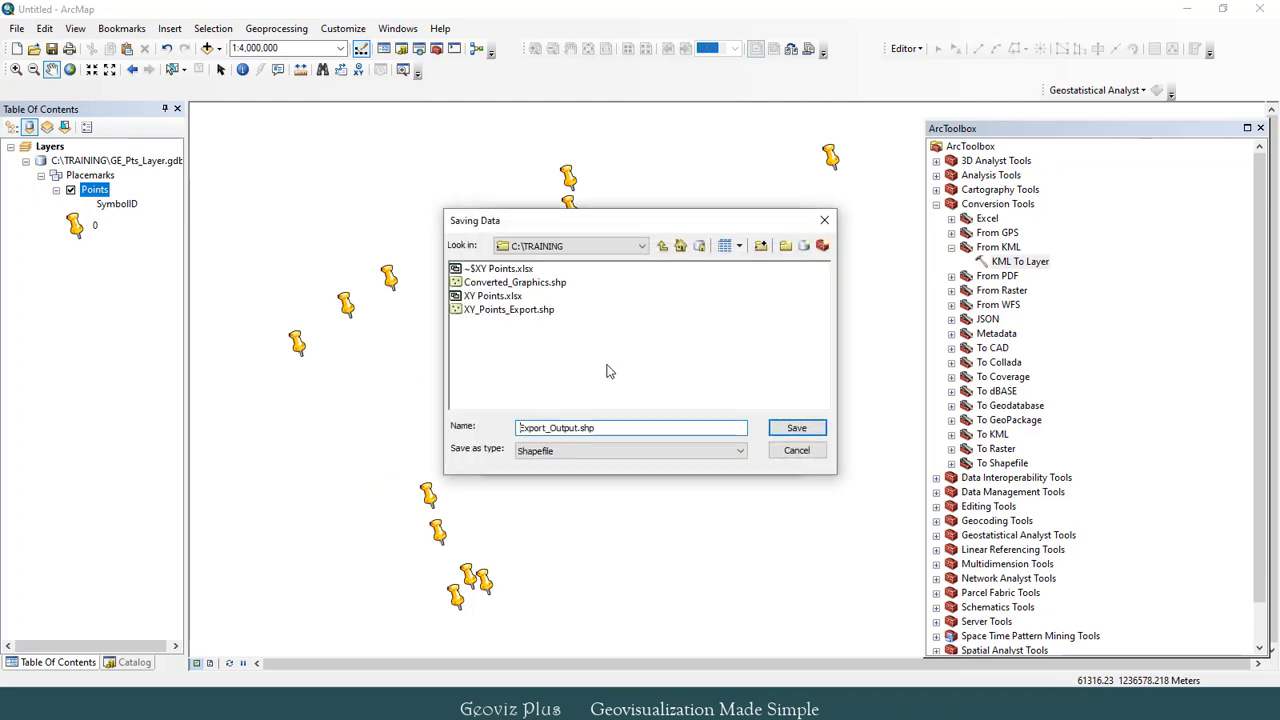
pyautogui.write('Points_from_GE')
pyautogui.press('Return')
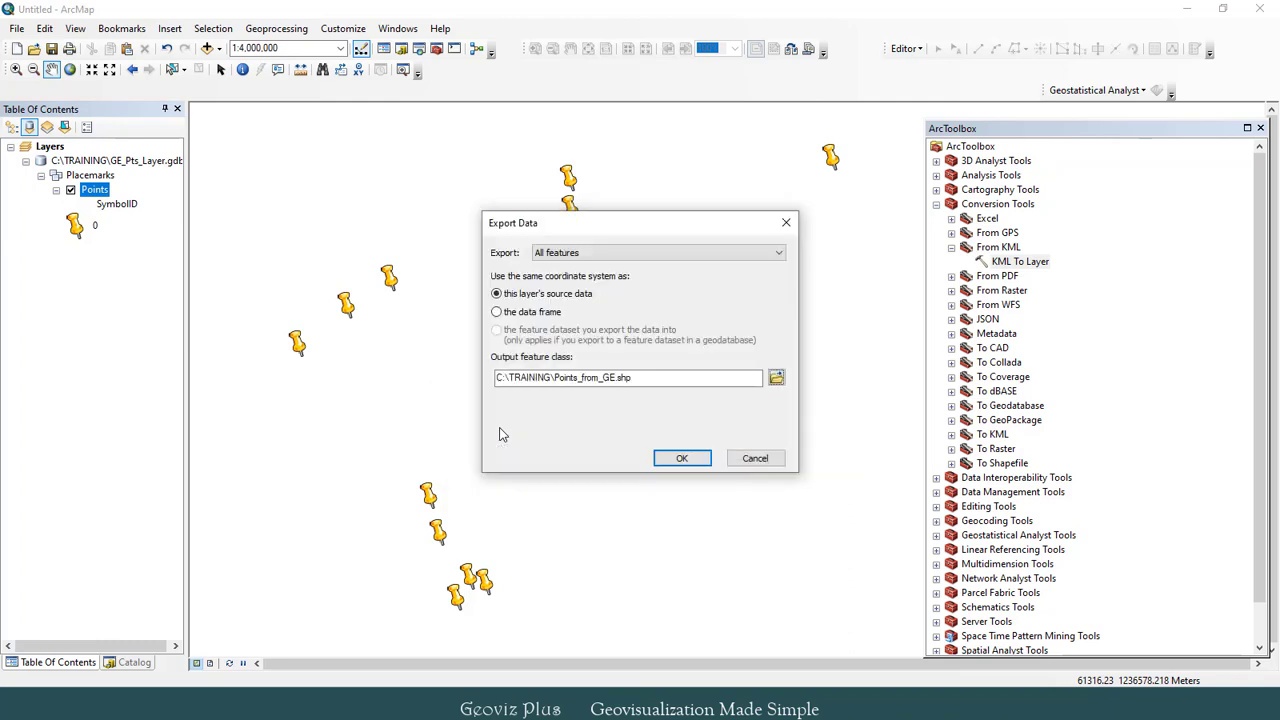
pyautogui.click(682, 459)
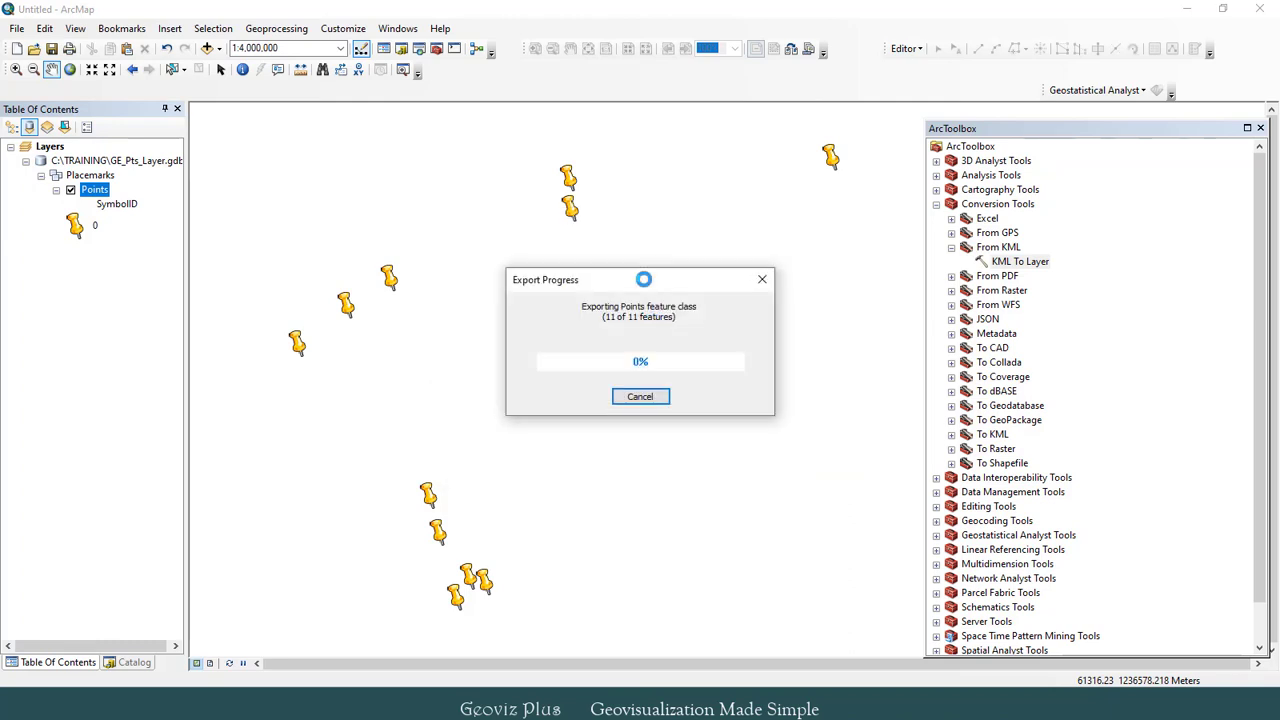
pyautogui.click(697, 412)
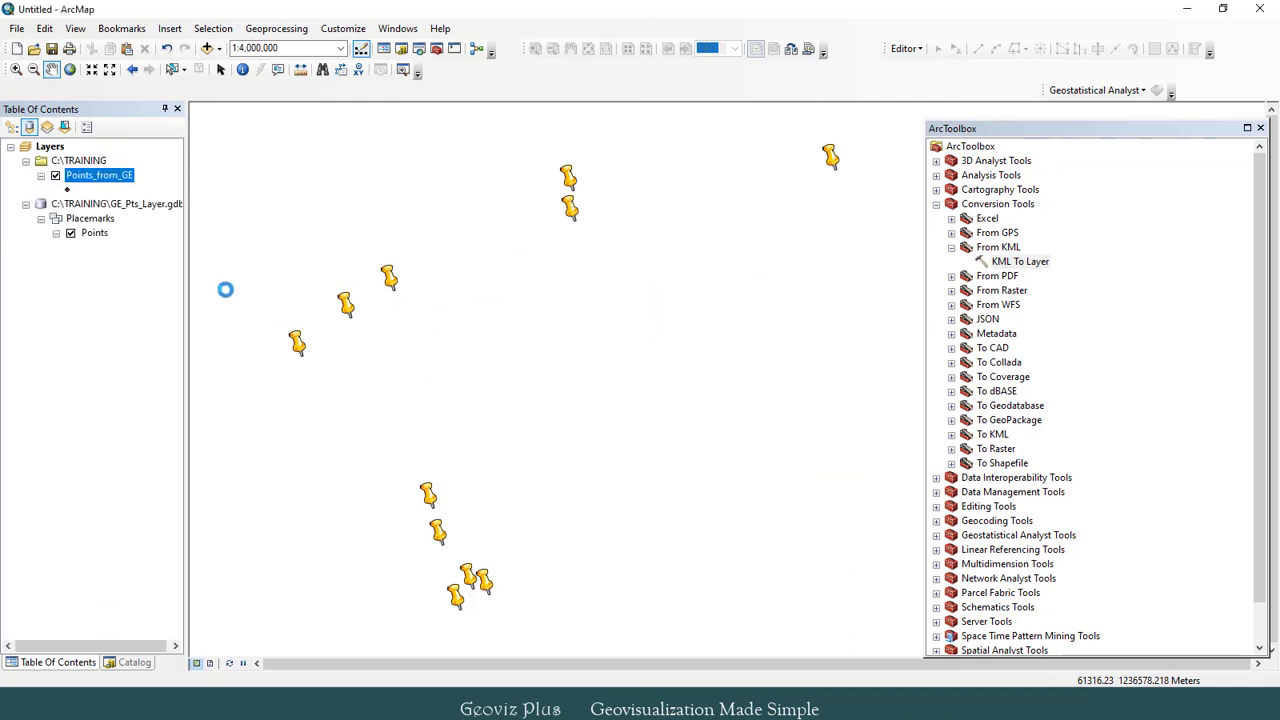
# Remove the GE_Pts_Layer.gdb group layer and dismiss the drawing errors message.
pyautogui.rightClick(100, 204)
pyautogui.click(114, 214)
pyautogui.click(1264, 524)
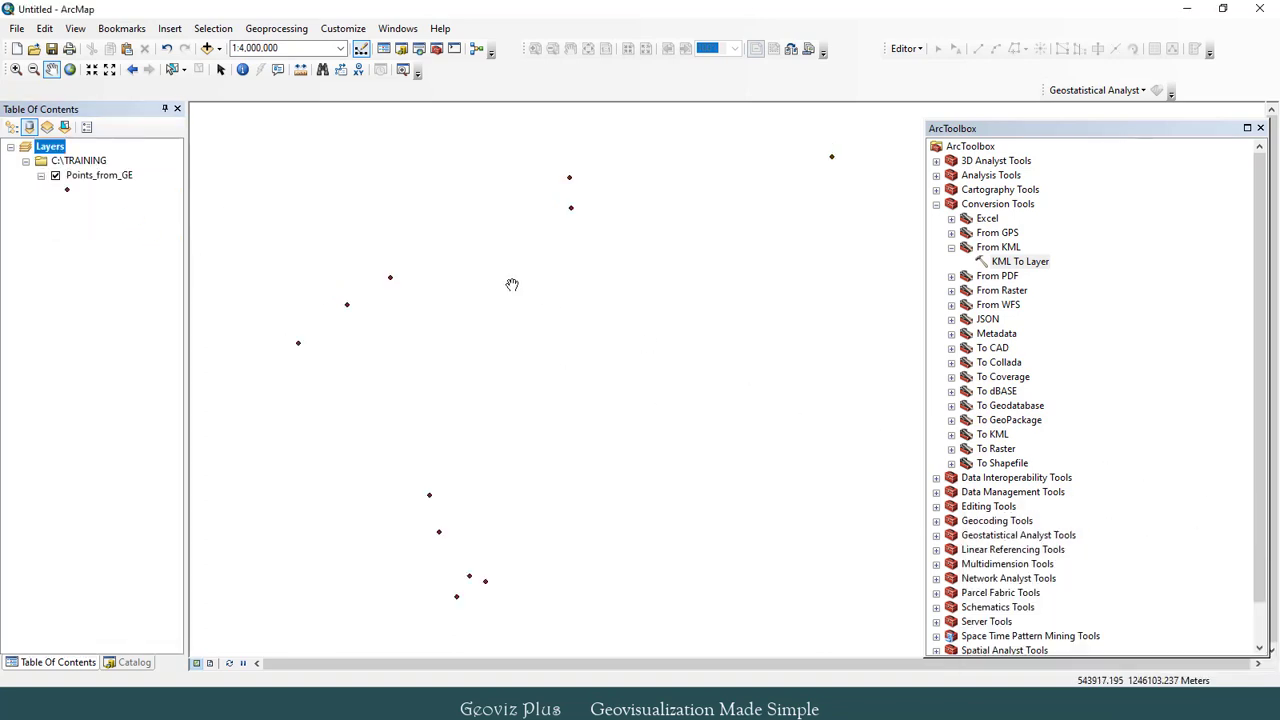
# Symbolize Points_from_GE as olive-green triangles.
pyautogui.click(68, 196)
pyautogui.click(1000, 323)
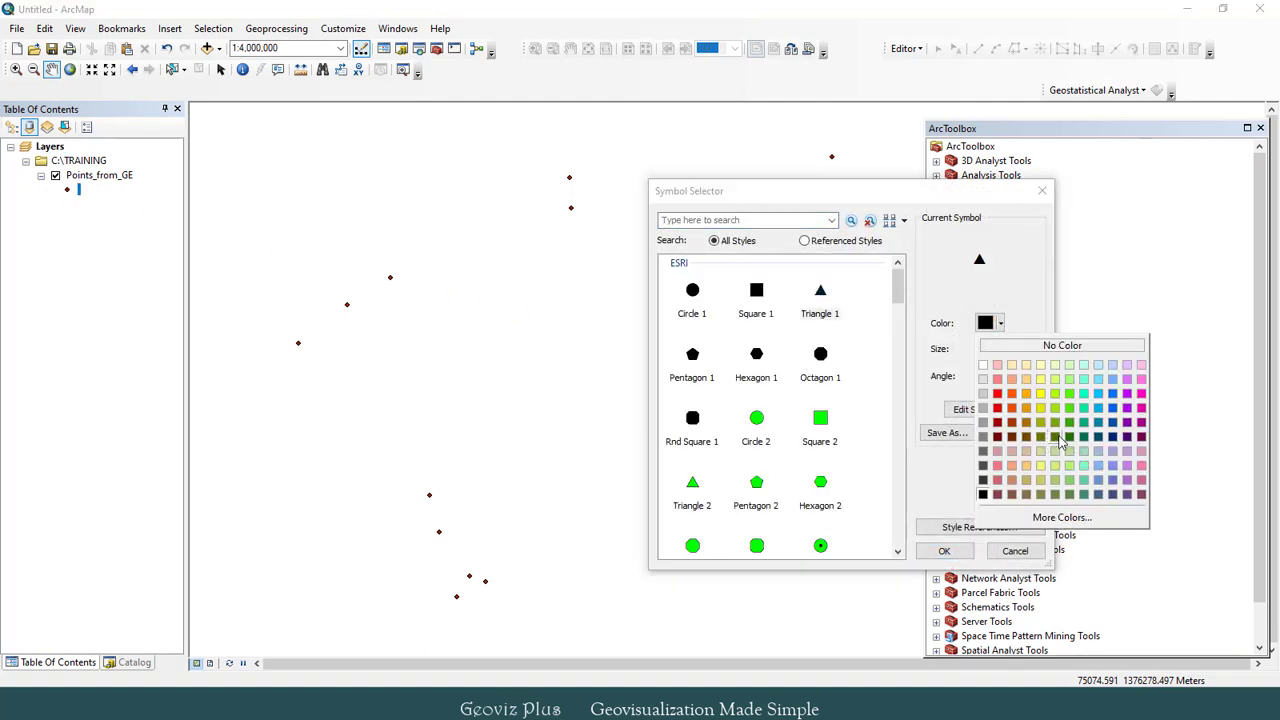
pyautogui.click(1054, 439)
pyautogui.click(944, 551)
pyautogui.scroll(2, 566, 348)
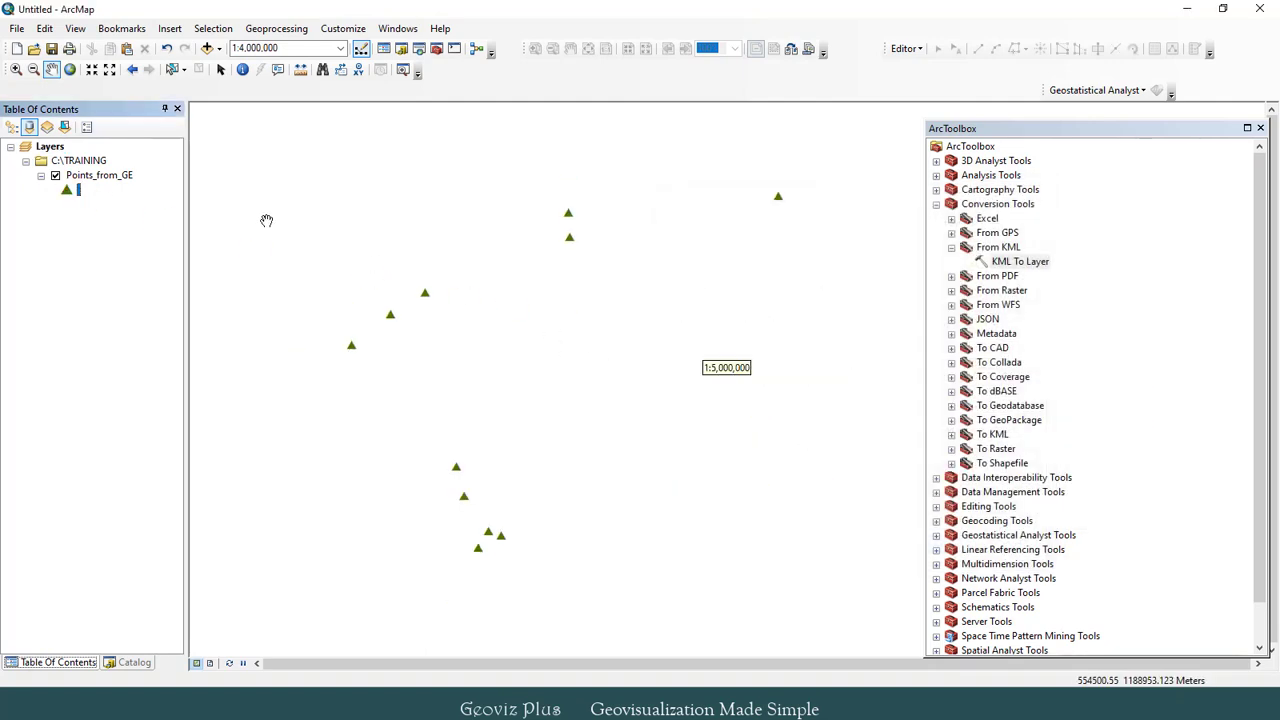
# Choose Town_Names as the Label Field in Points_from_GE's layer properties.
pyautogui.rightClick(101, 176)
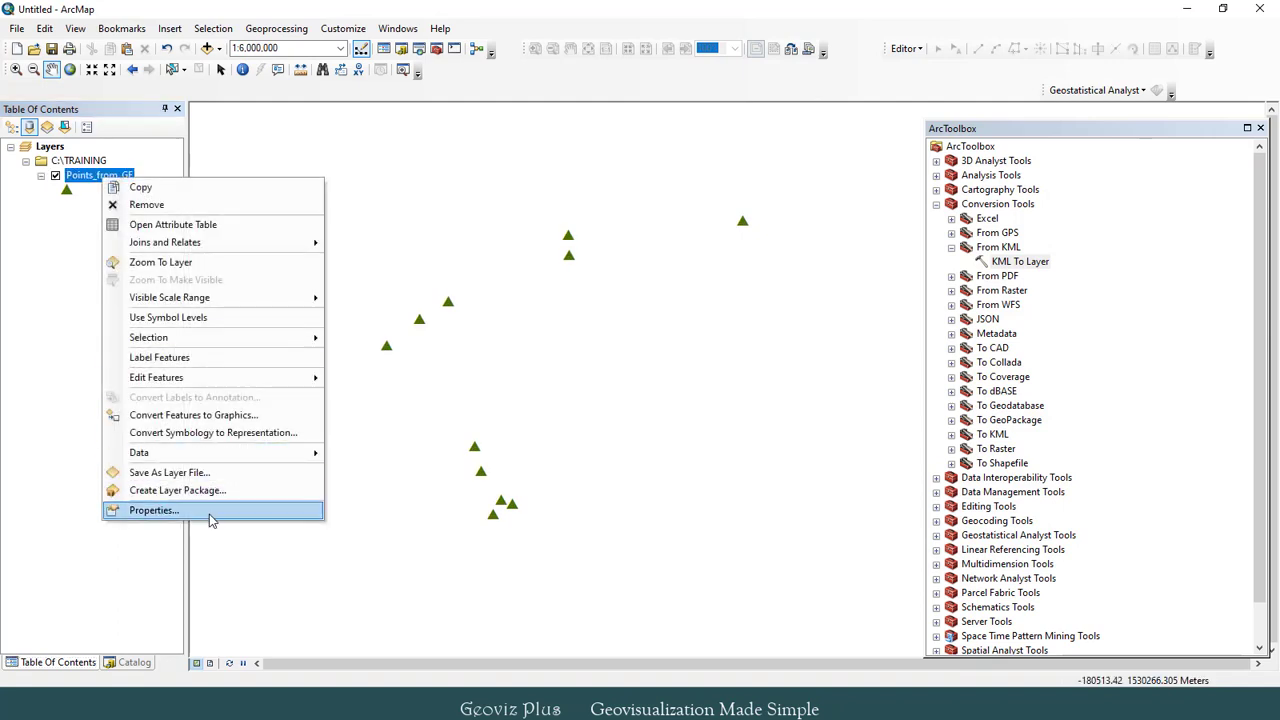
pyautogui.click(165, 510)
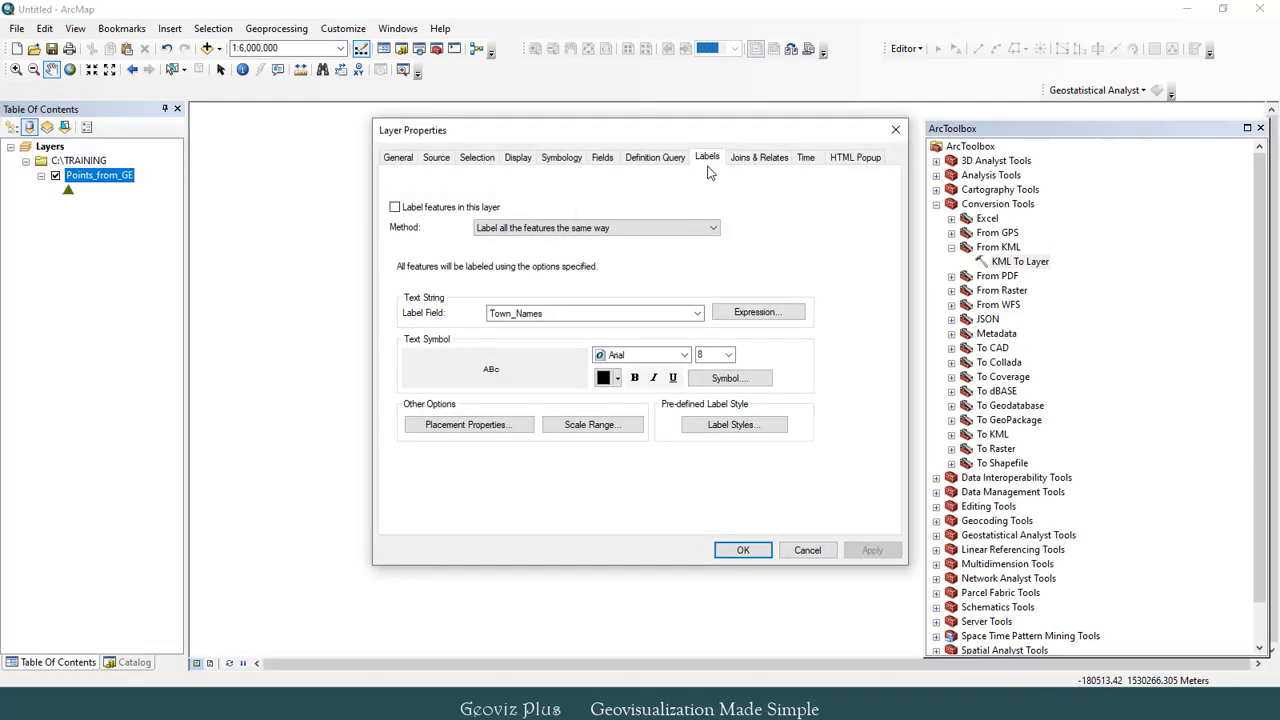
pyautogui.click(613, 313)
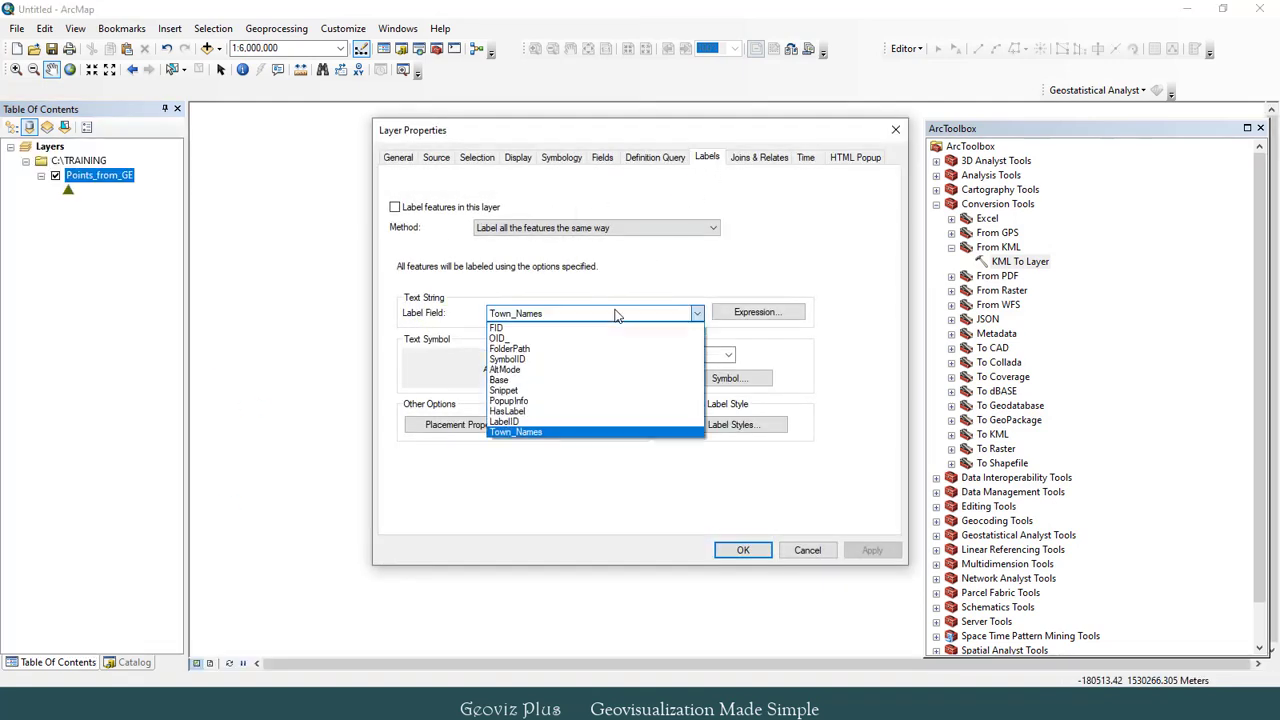
pyautogui.click(660, 430)
pyautogui.click(745, 550)
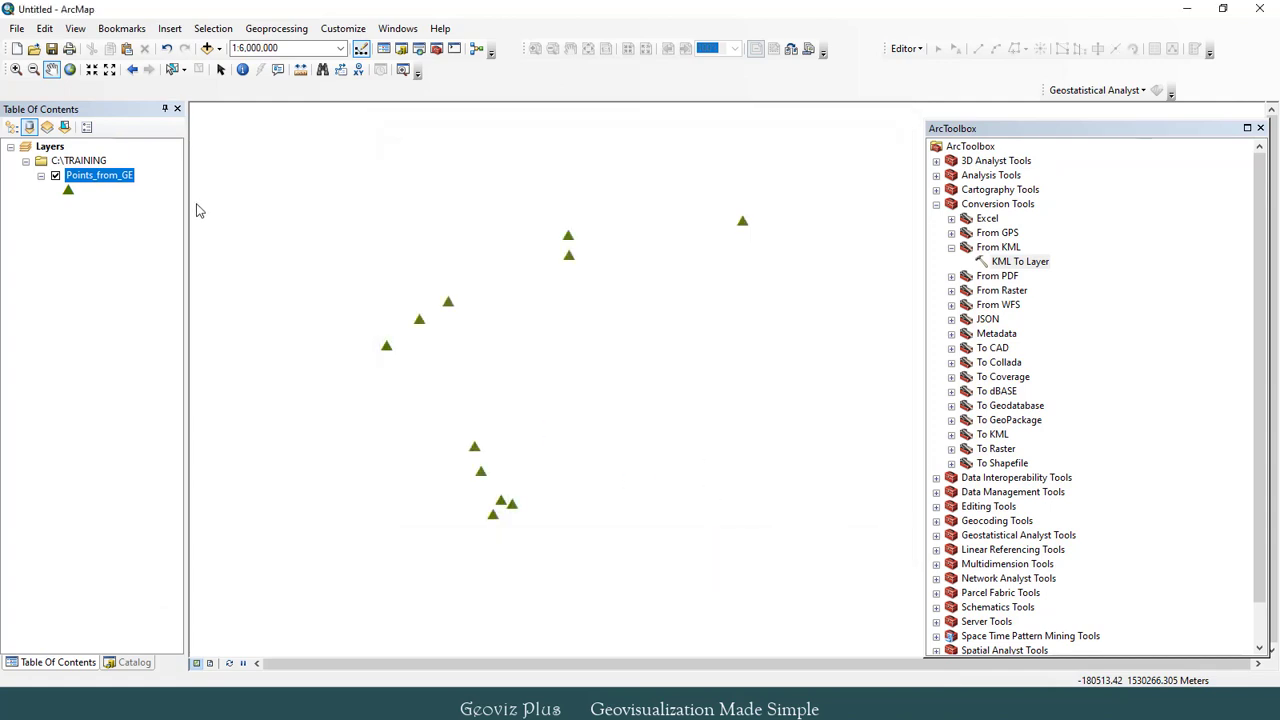
# Turn on Points_from_GE labels and zoom and pan to check the town names.
pyautogui.rightClick(100, 176)
pyautogui.click(156, 354)
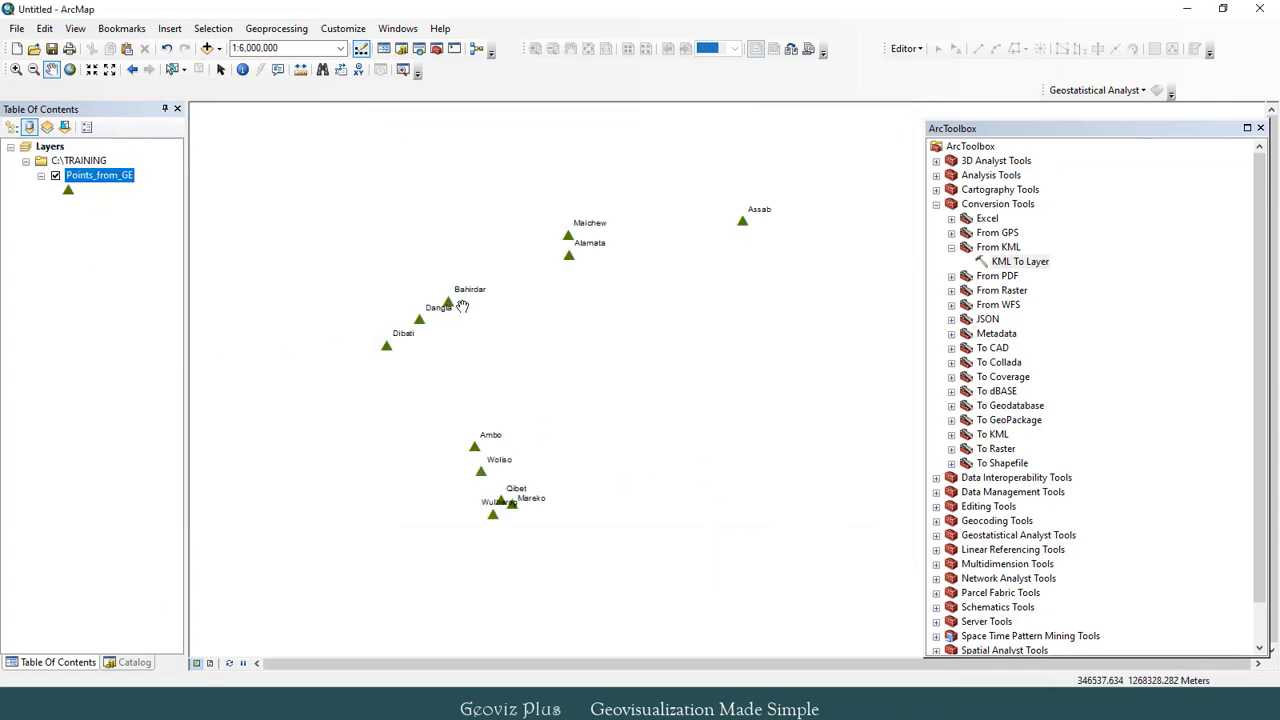
pyautogui.scroll(2, 566, 340)
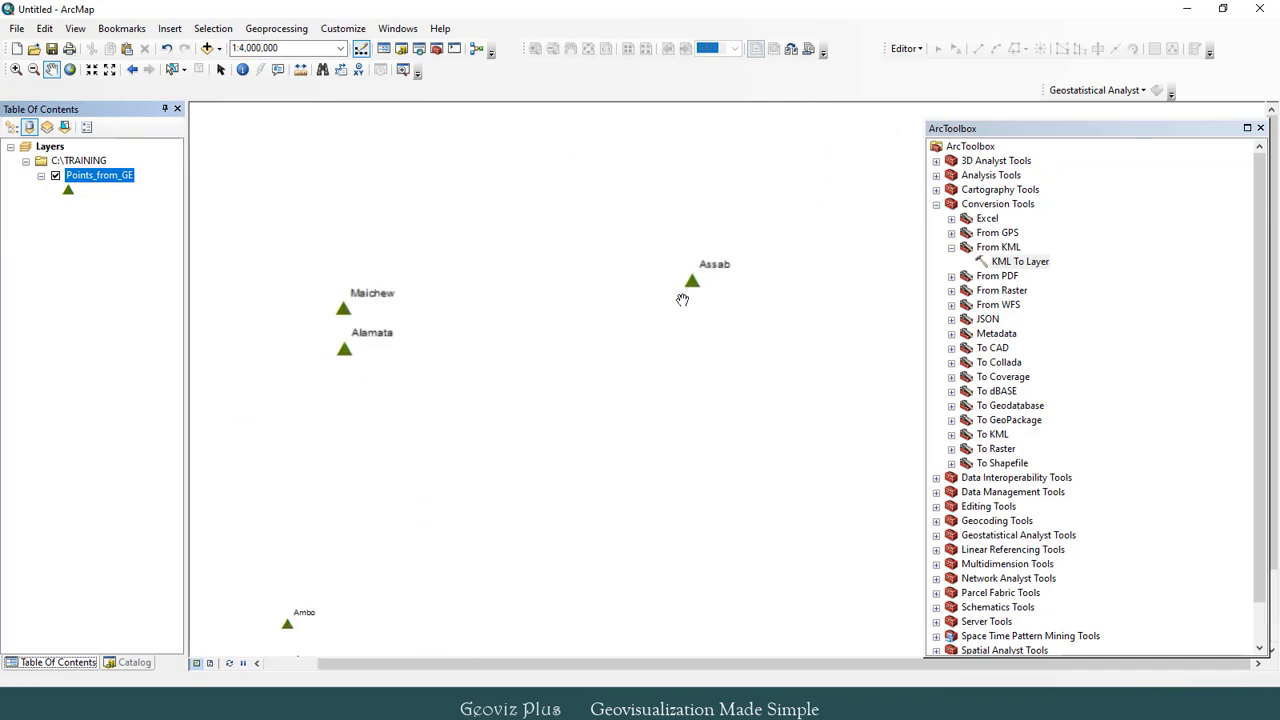
pyautogui.scroll(2, 683, 298)
pyautogui.moveTo(463, 340); pyautogui.dragTo(743, 226)
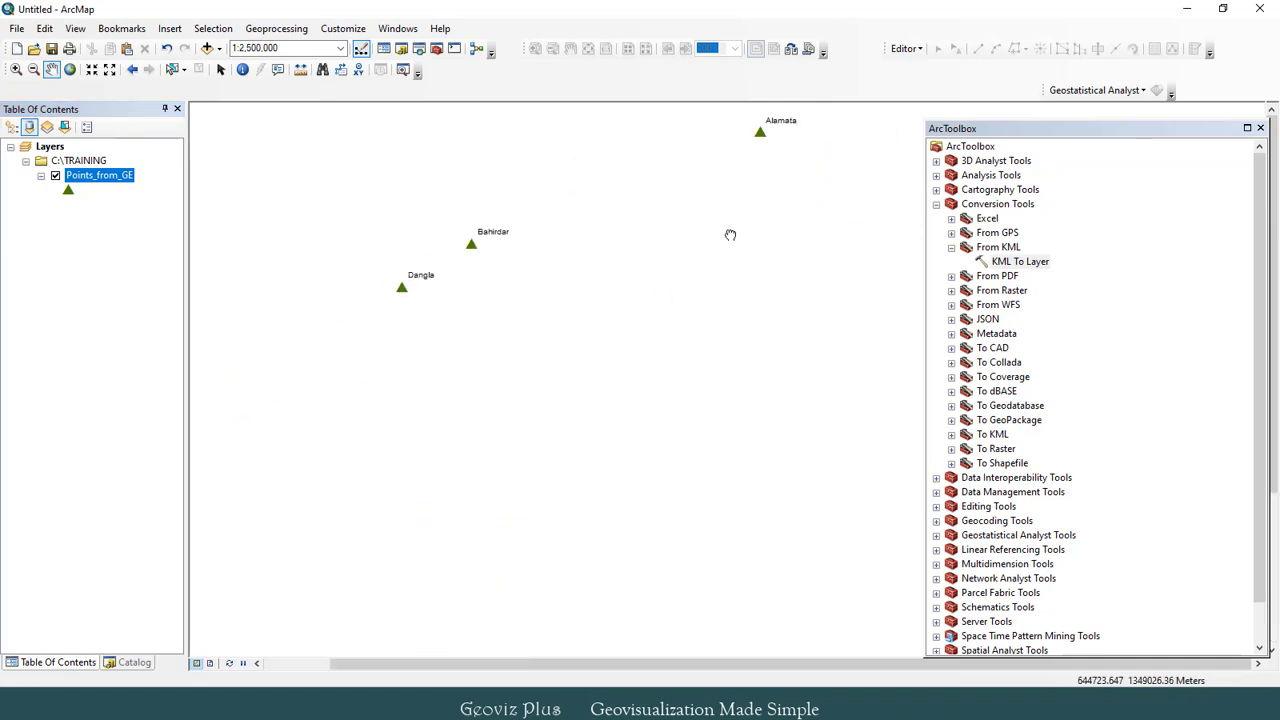
pyautogui.scroll(-2, 640, 255)
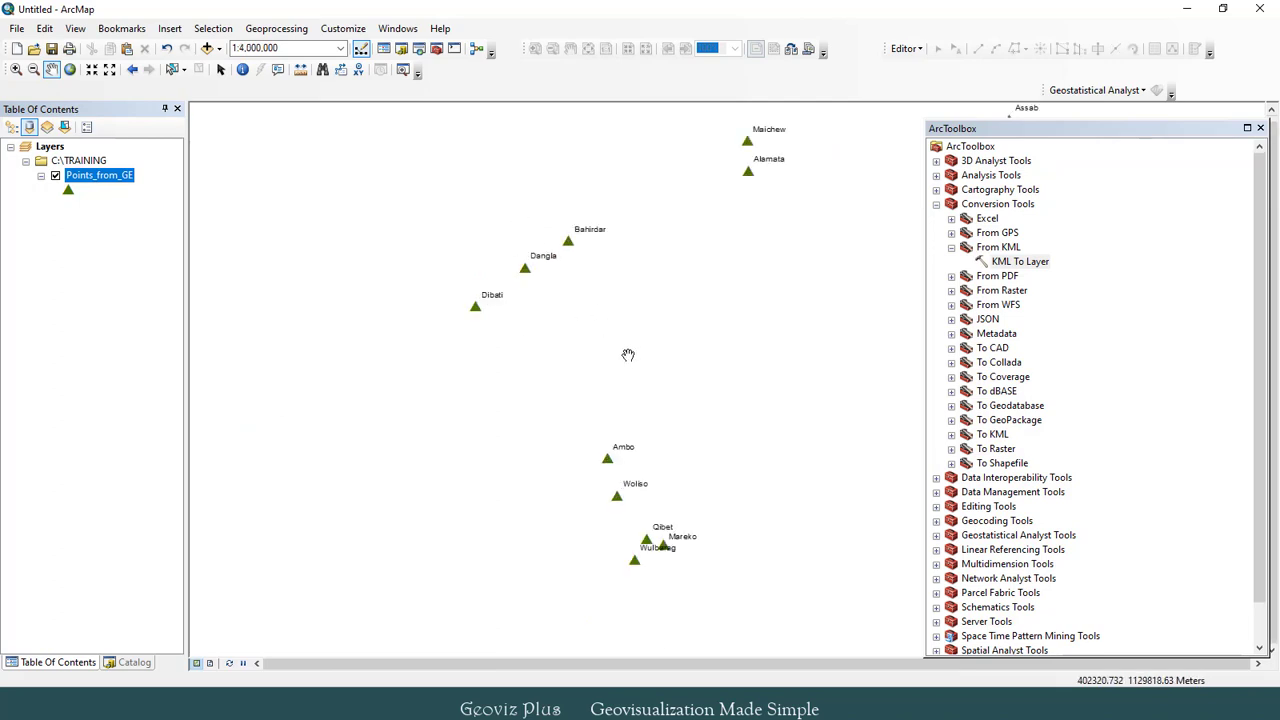
pyautogui.scroll(-3, 555, 330)
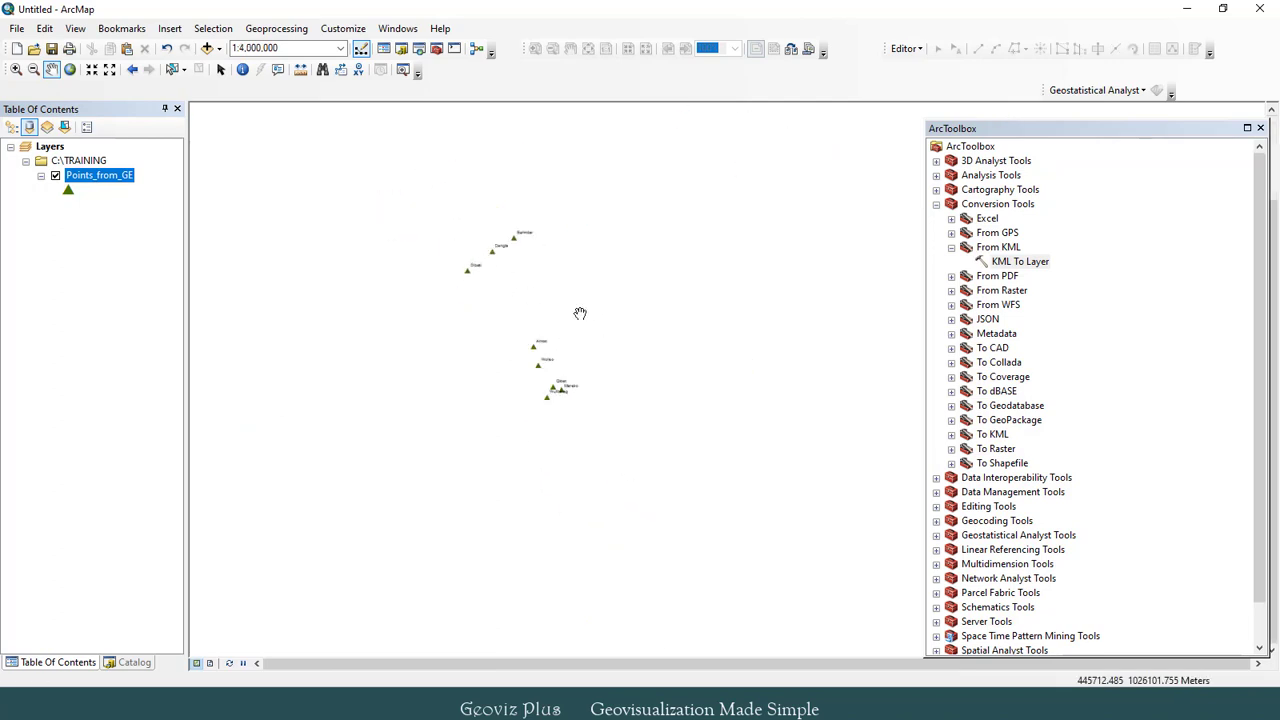